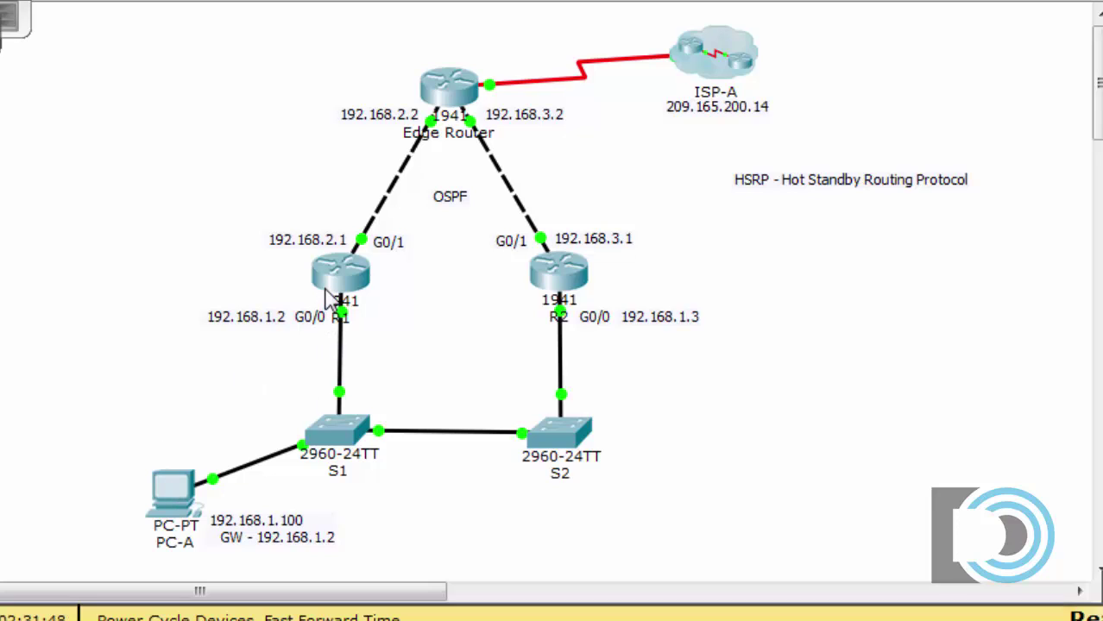
Move router R1 slightly upward in the topology.
drag(330, 300, 333, 285)
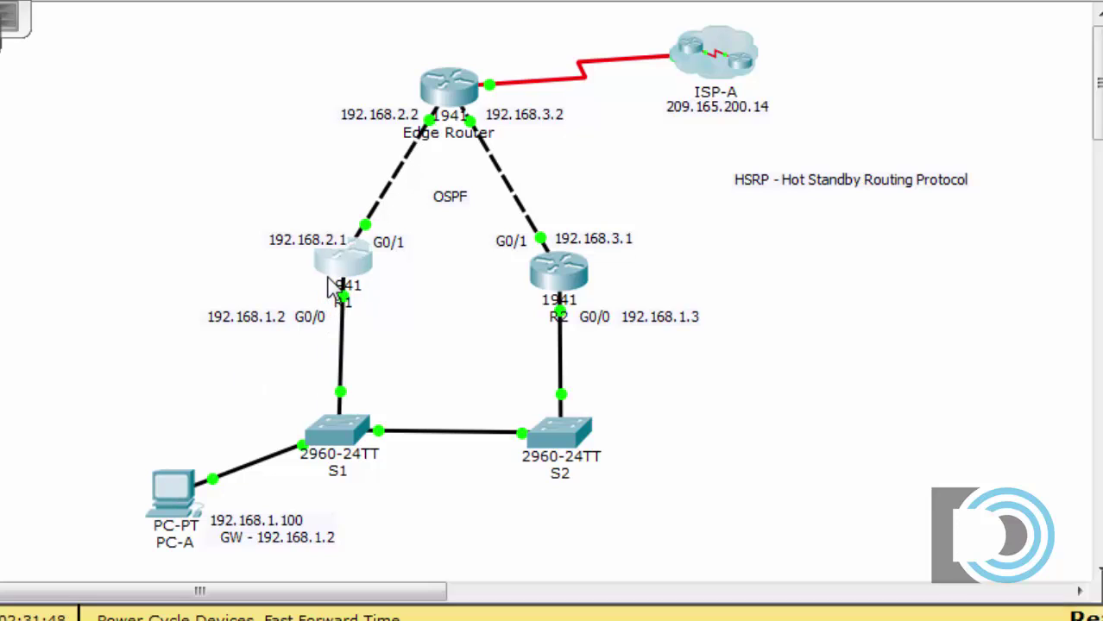
click(425, 188)
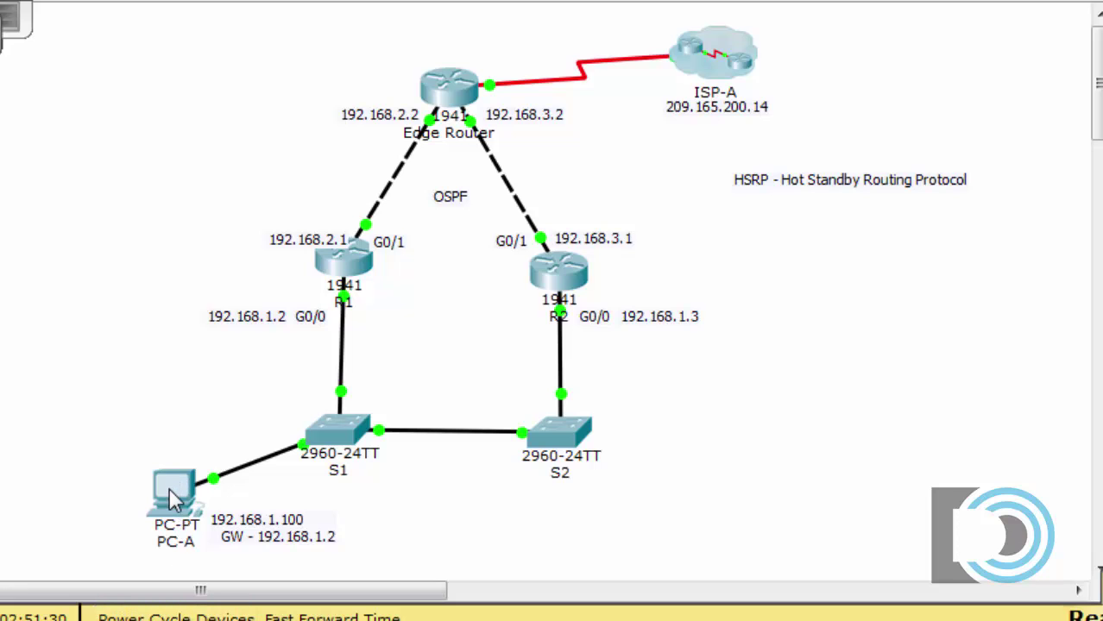
Ping the ISP address 209.165.200.14 from PC-A's command prompt.
click(169, 488)
click(681, 178)
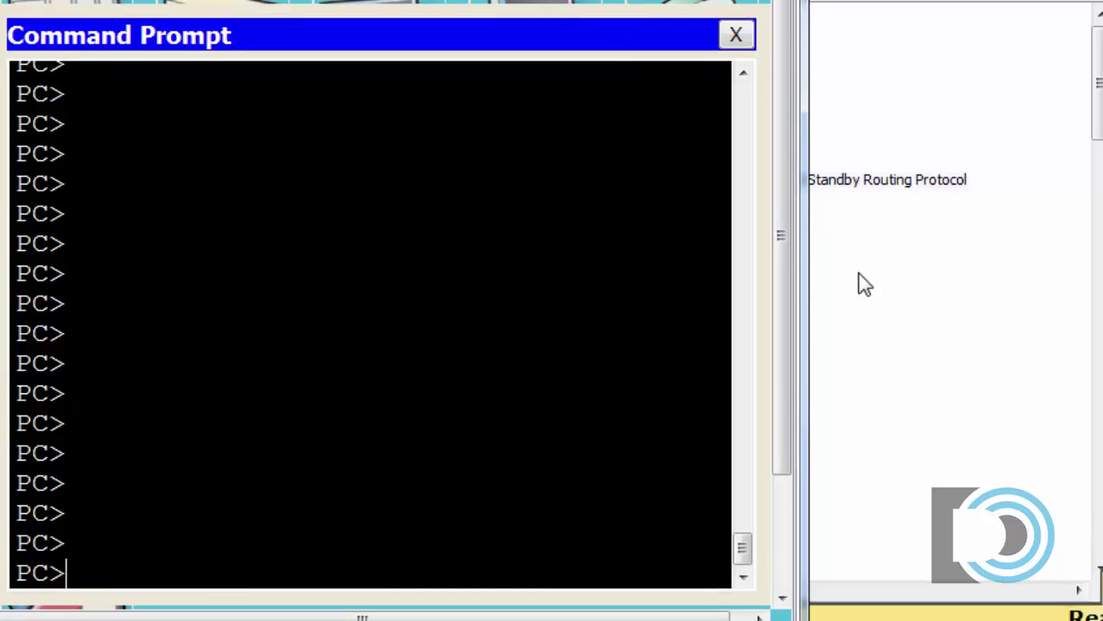
drag(797, 265, 804, 265)
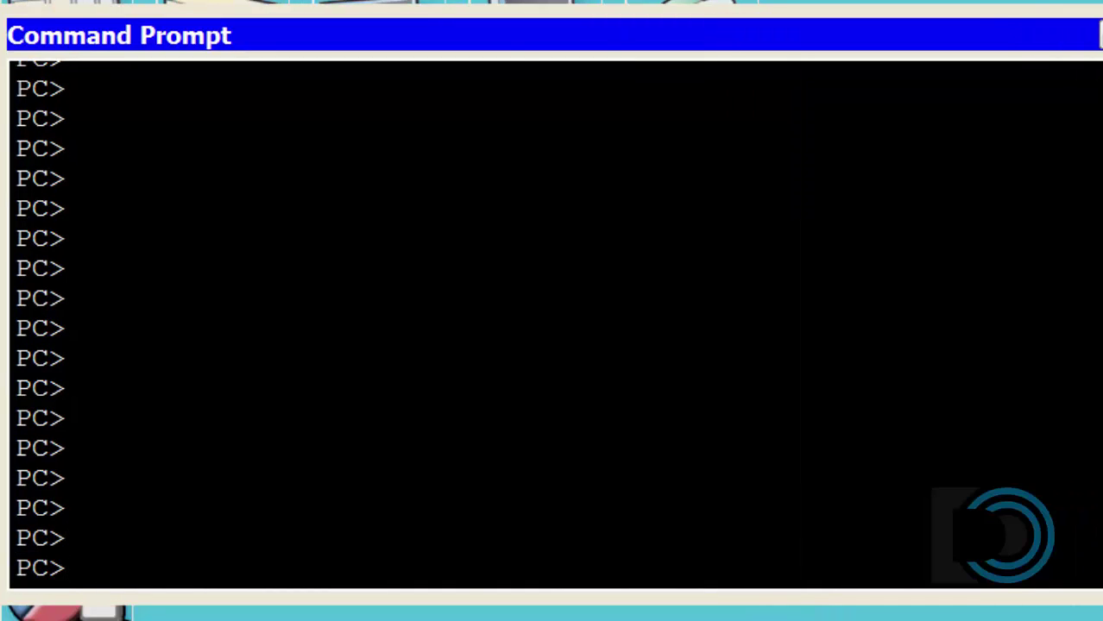
text(ping)
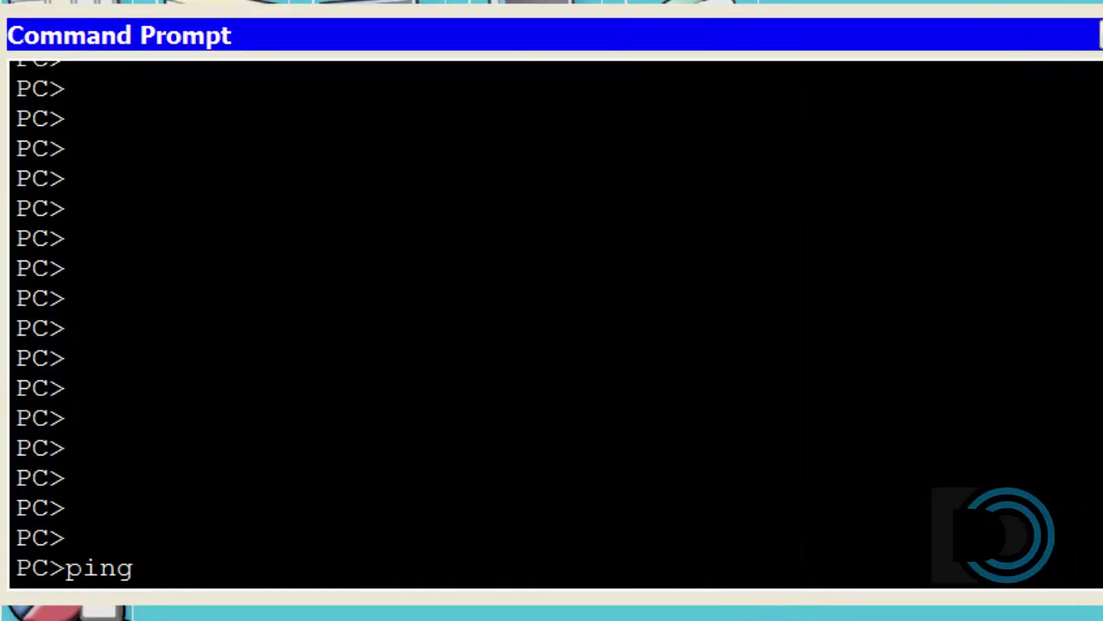
text( 209.165)
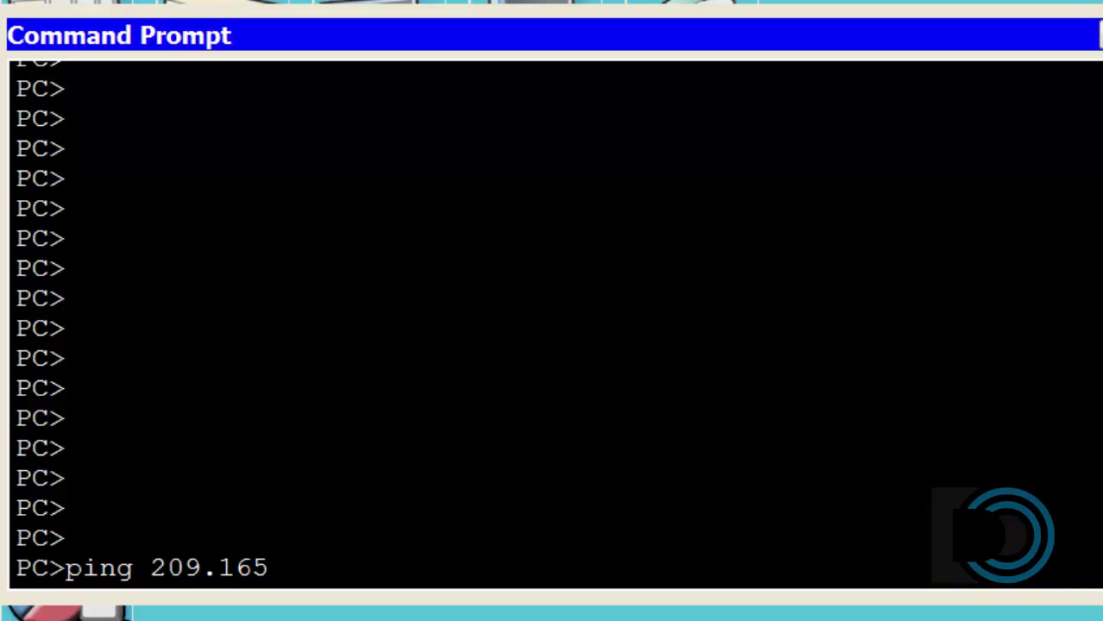
text(.200.14)
key(Return)
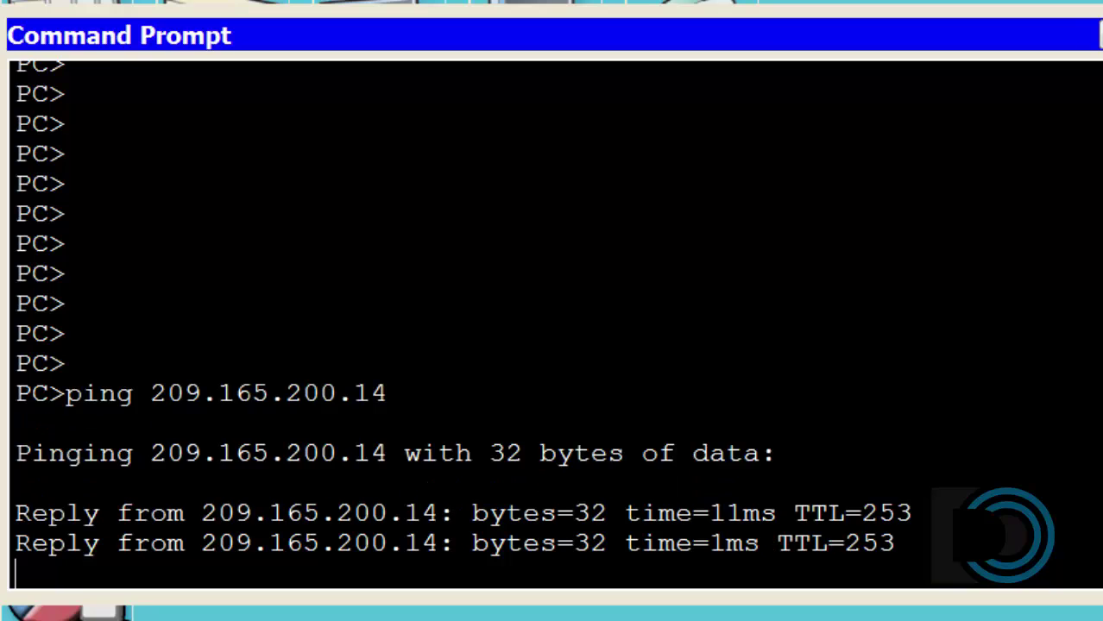
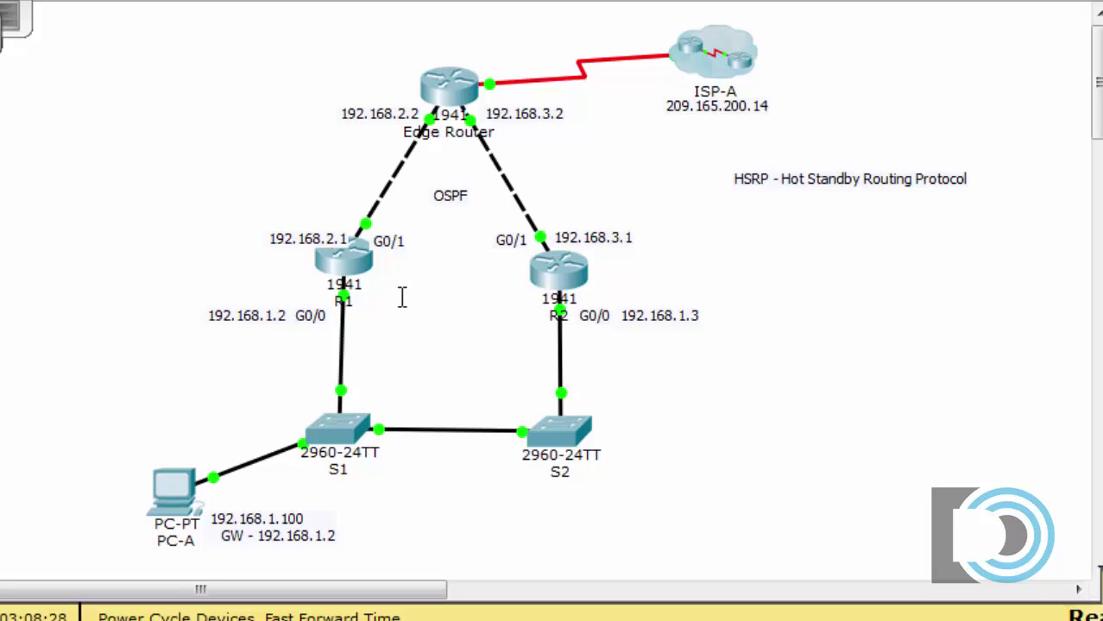
Add a note reading "192.168.1.1 Virtual Address" between routers R1 and R2 and shift it closer to R1.
click(388, 311)
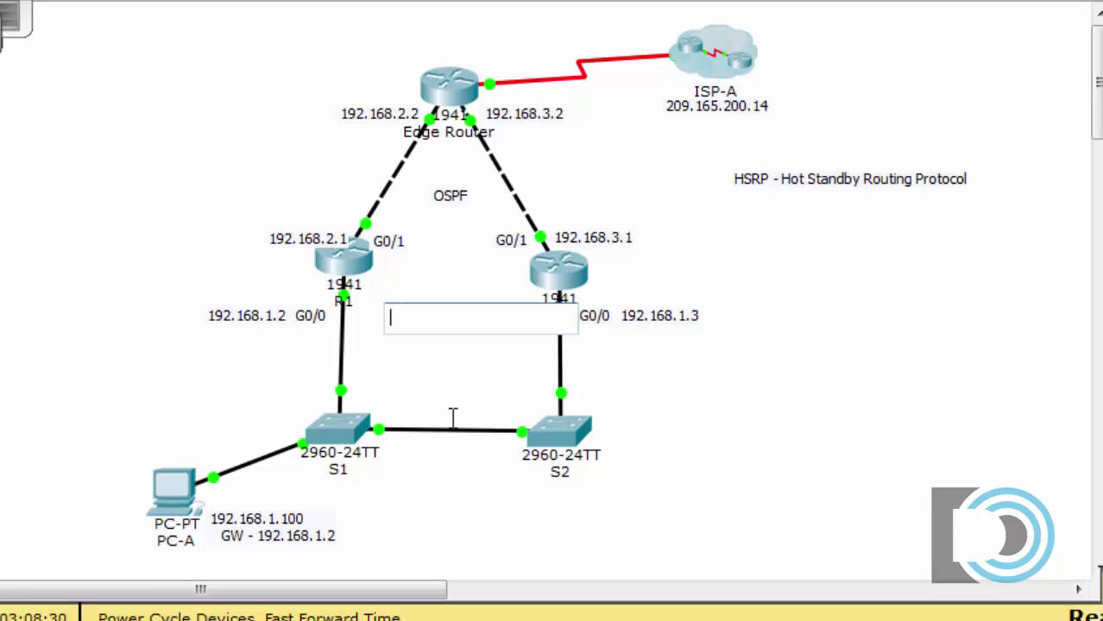
text(192.16)
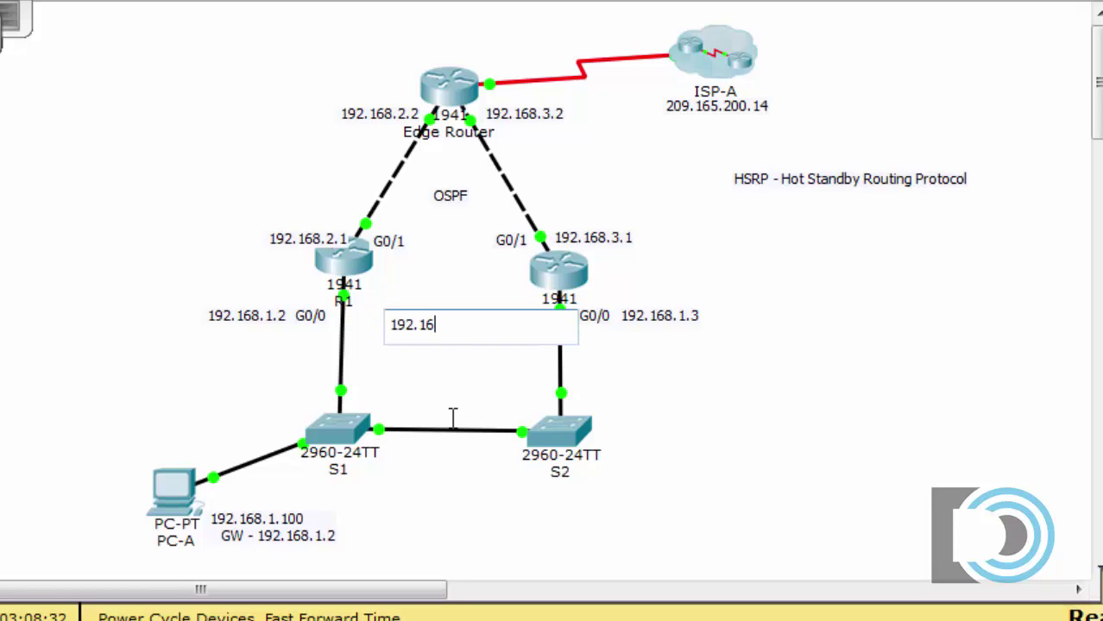
text(8.1.1 VIrtual)
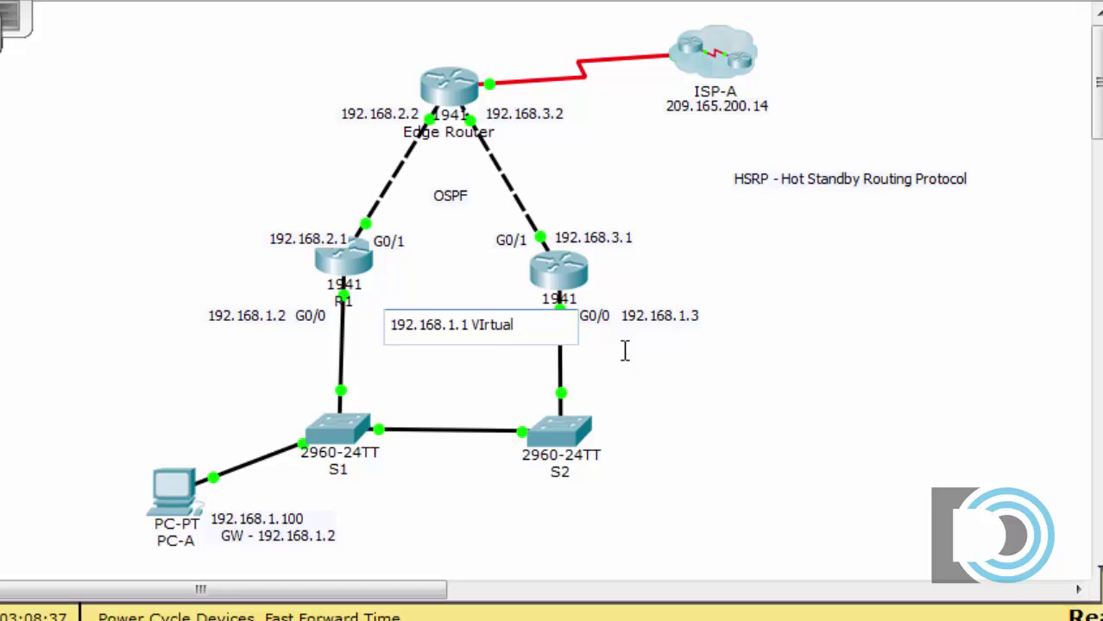
text( Address)
click(505, 336)
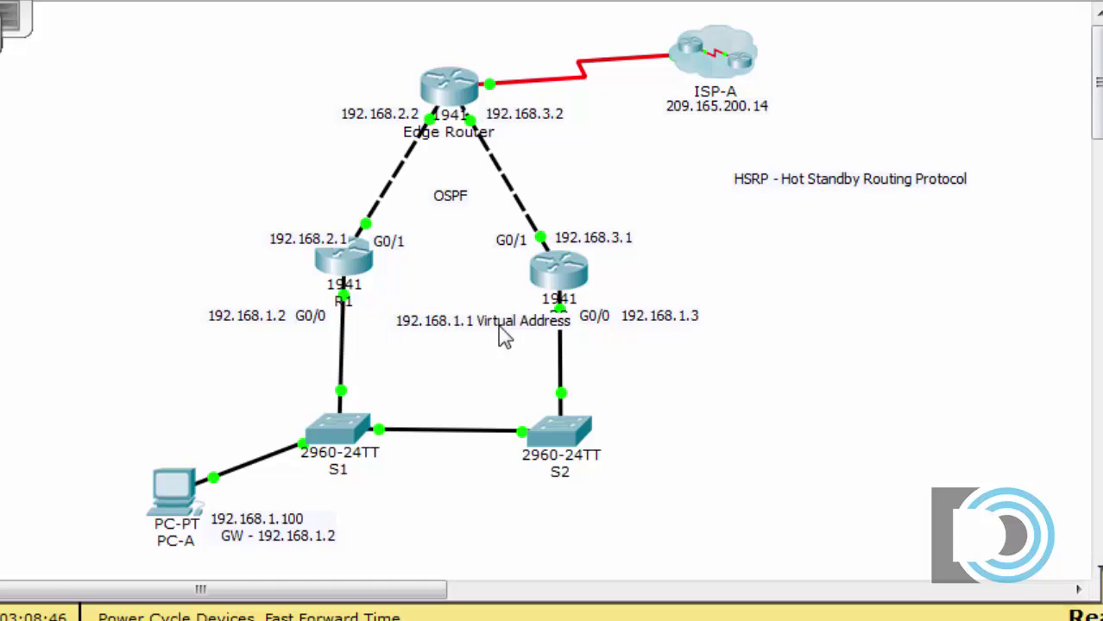
drag(505, 332, 463, 307)
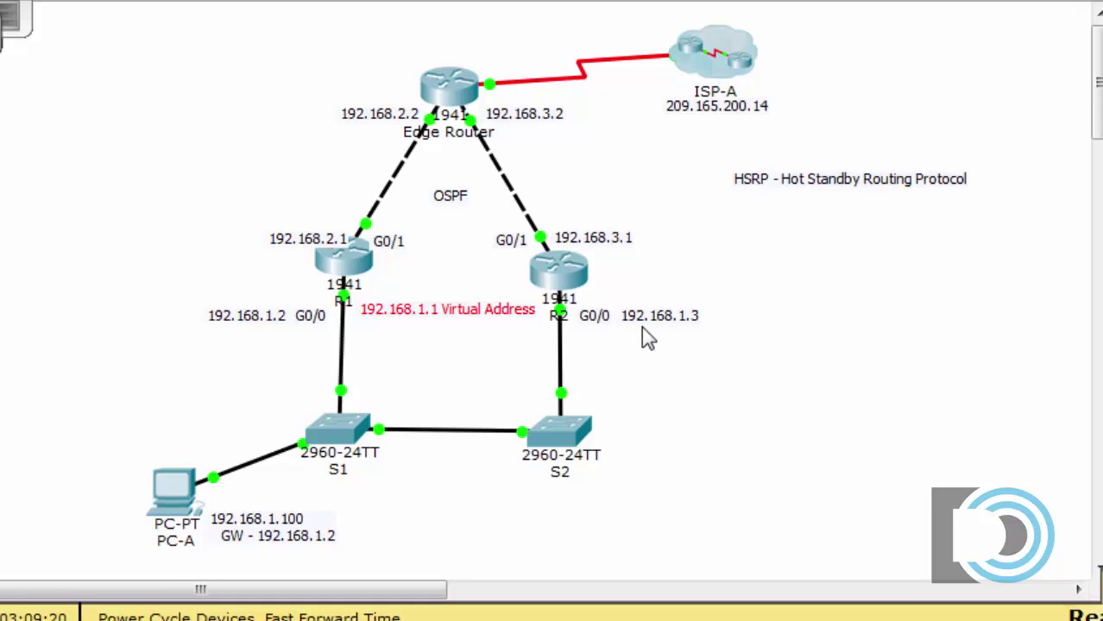
Split the virtual address note into two lines, with "Virtual Address" below the IP, and recenter it between R1 and R2.
double_click(450, 309)
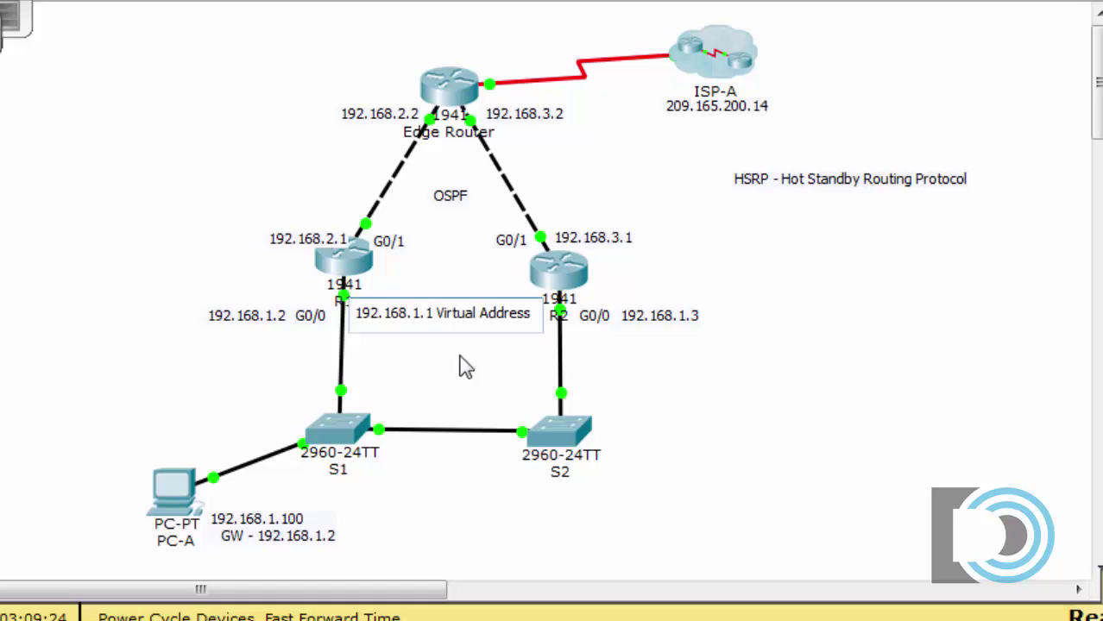
key(Return)
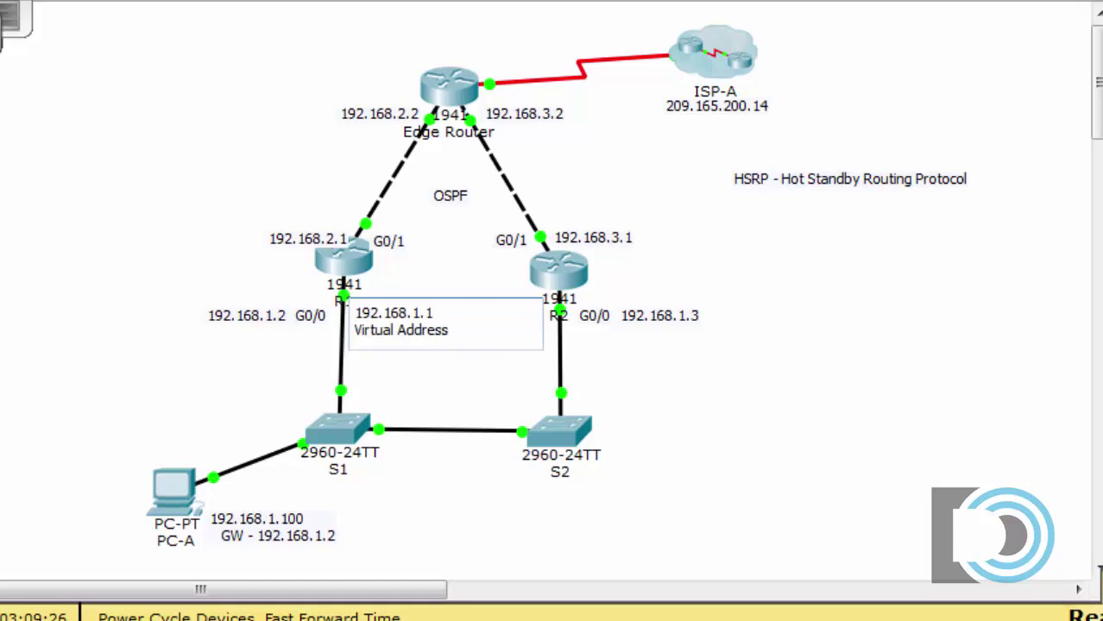
click(490, 267)
drag(408, 304, 453, 314)
click(472, 399)
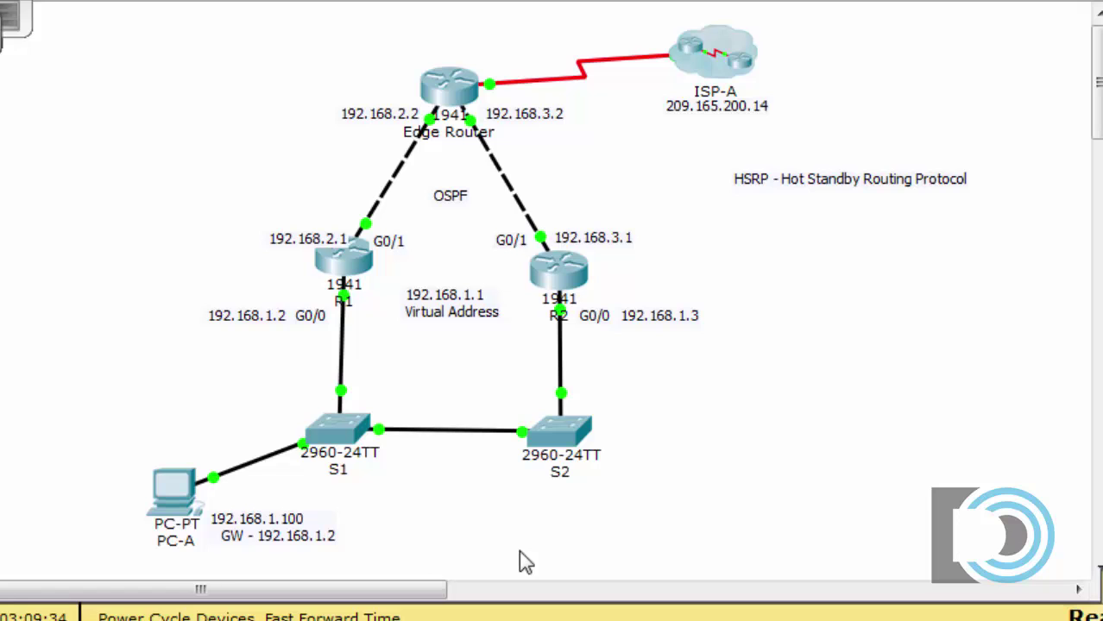
Set PC-A's default gateway to 192.168.1.1 in its IP configuration and close the device window.
click(177, 492)
click(1009, 113)
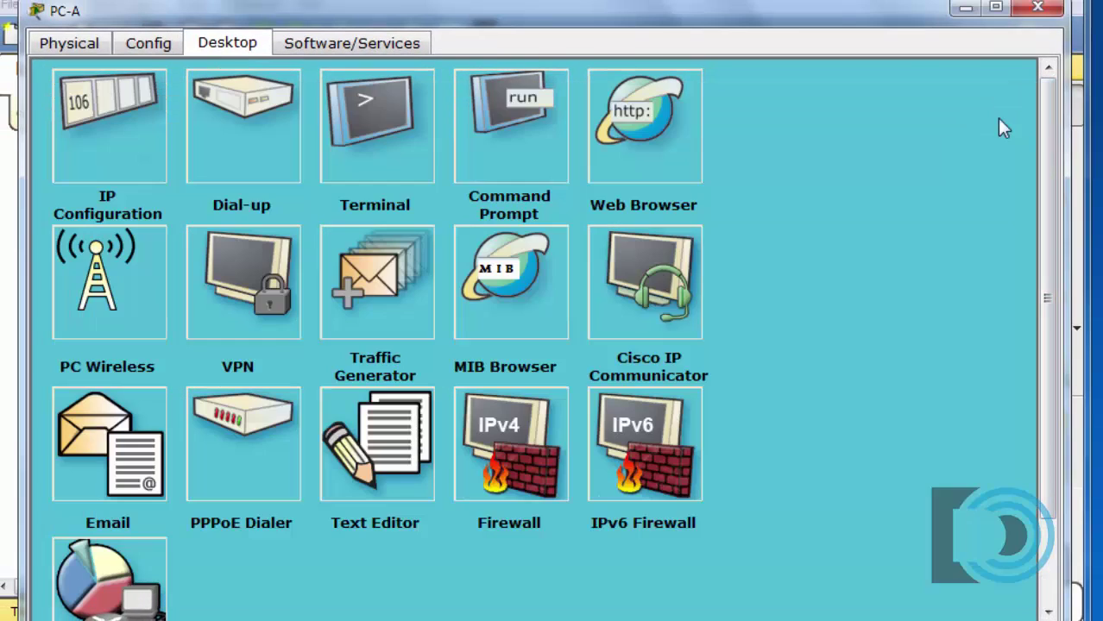
click(101, 102)
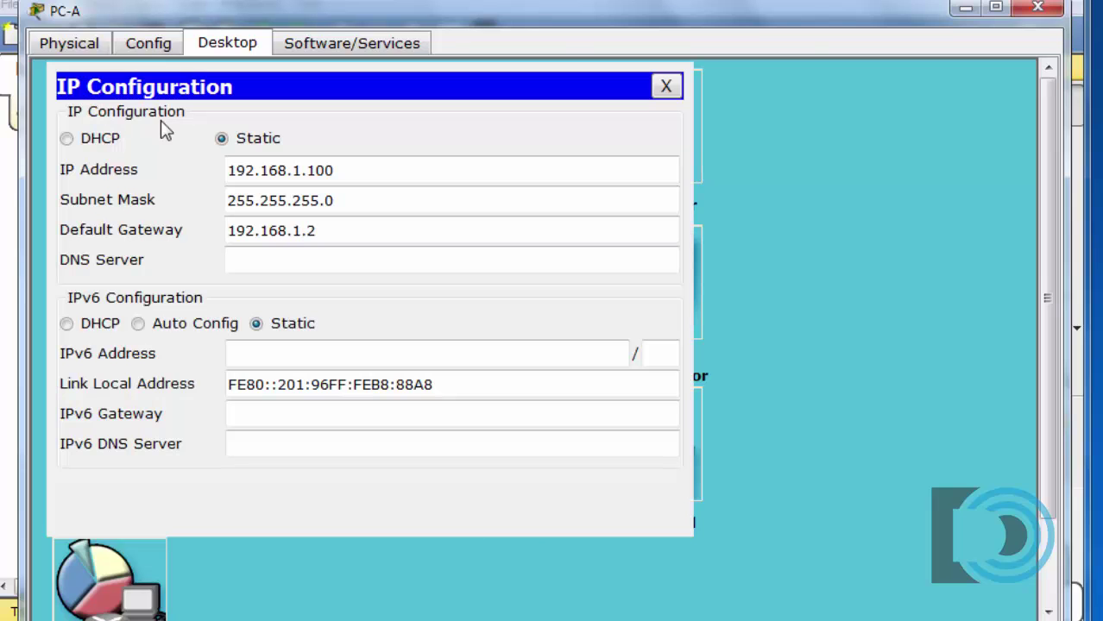
click(336, 238)
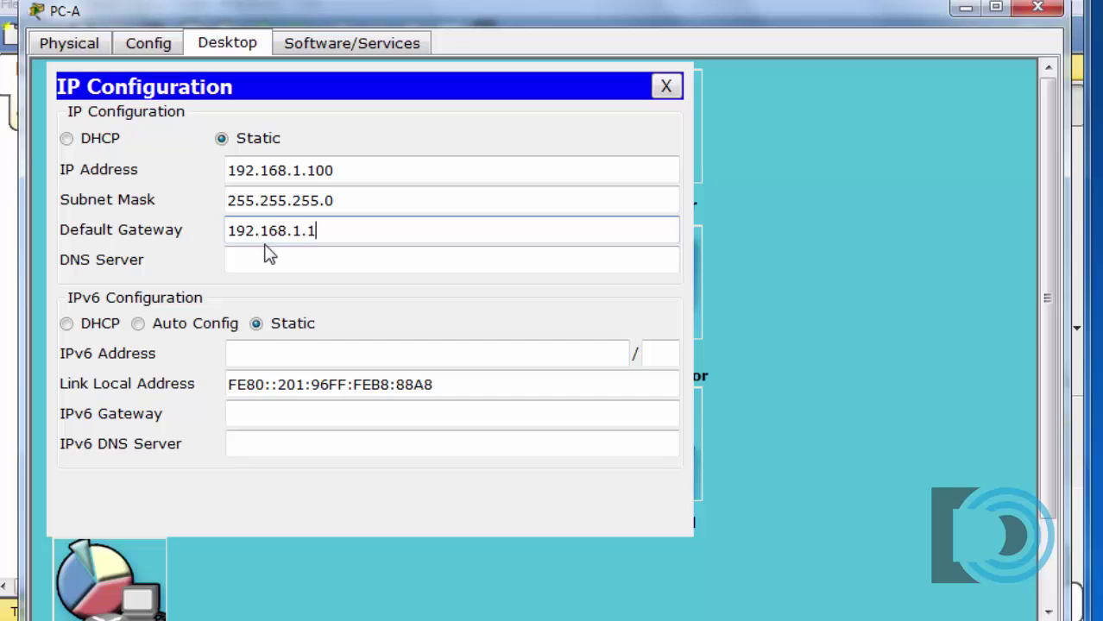
click(666, 87)
click(1037, 8)
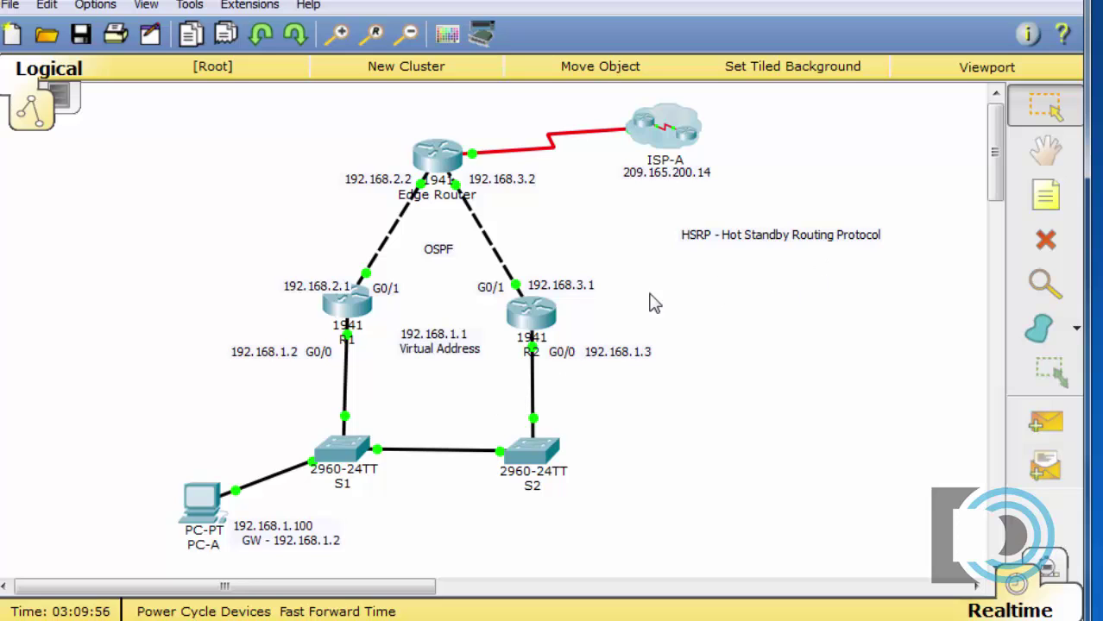
Nudge the virtual address note slightly and open R1's command-line interface in an enlarged window.
mouse_move(431, 352)
mouse_down()
mouse_move(416, 364)
mouse_move(426, 354)
mouse_up()
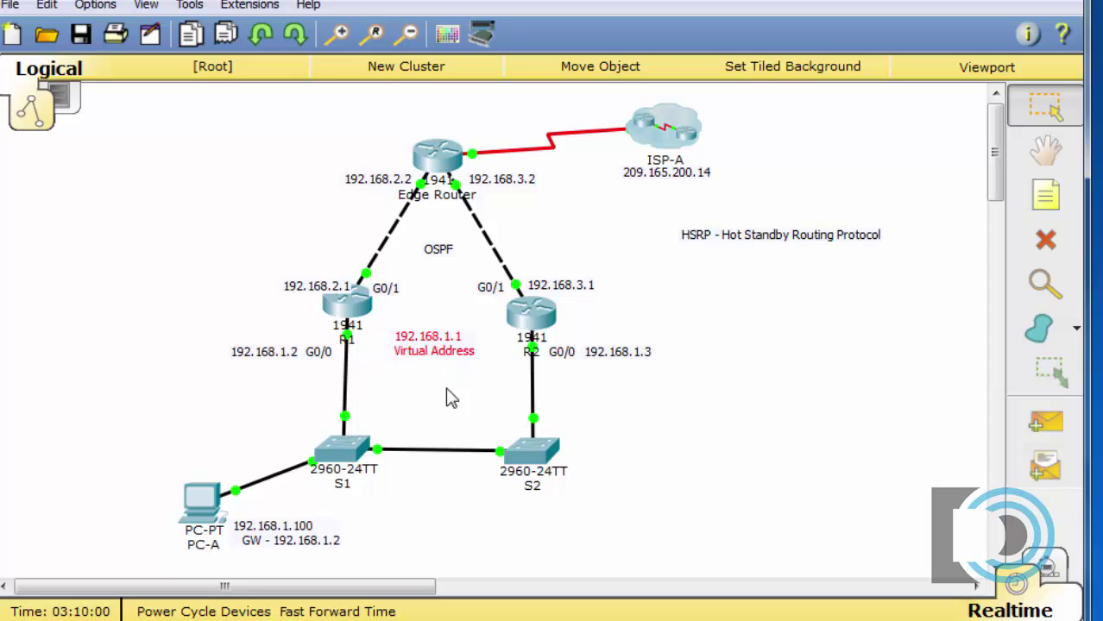
click(357, 318)
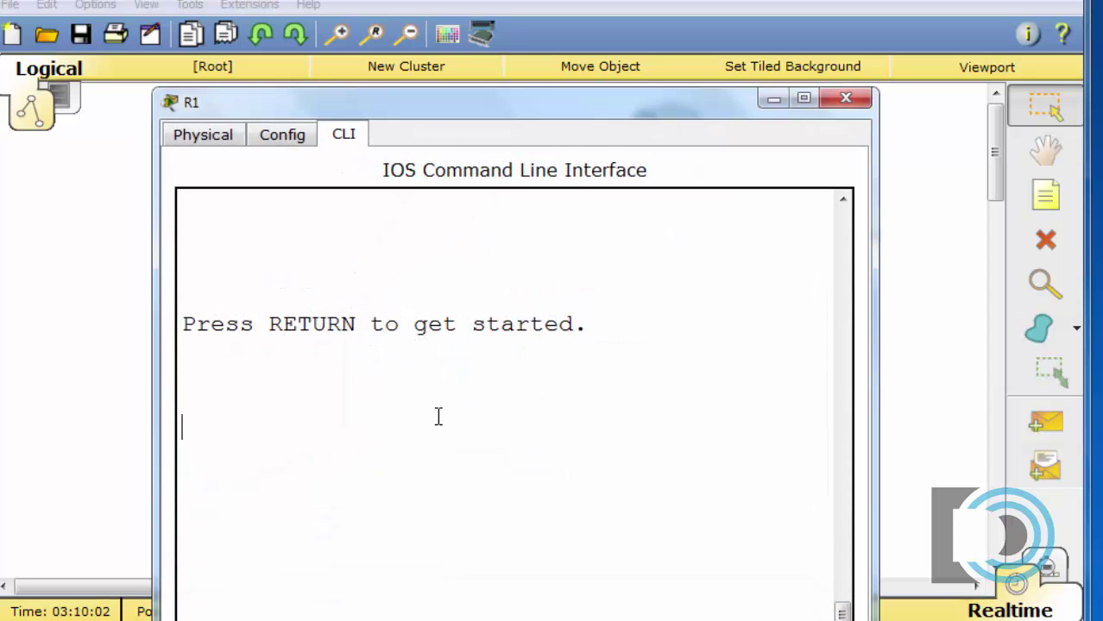
scroll(438, 415, down, 1)
drag(433, 97, 259, 10)
drag(729, 276, 1061, 285)
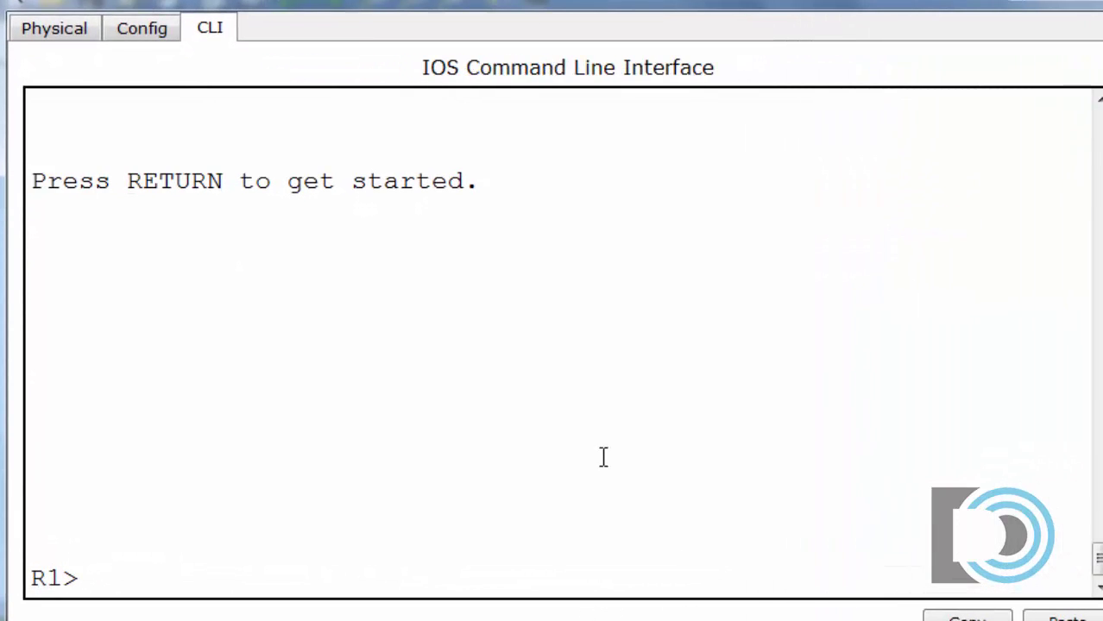
key(Return)
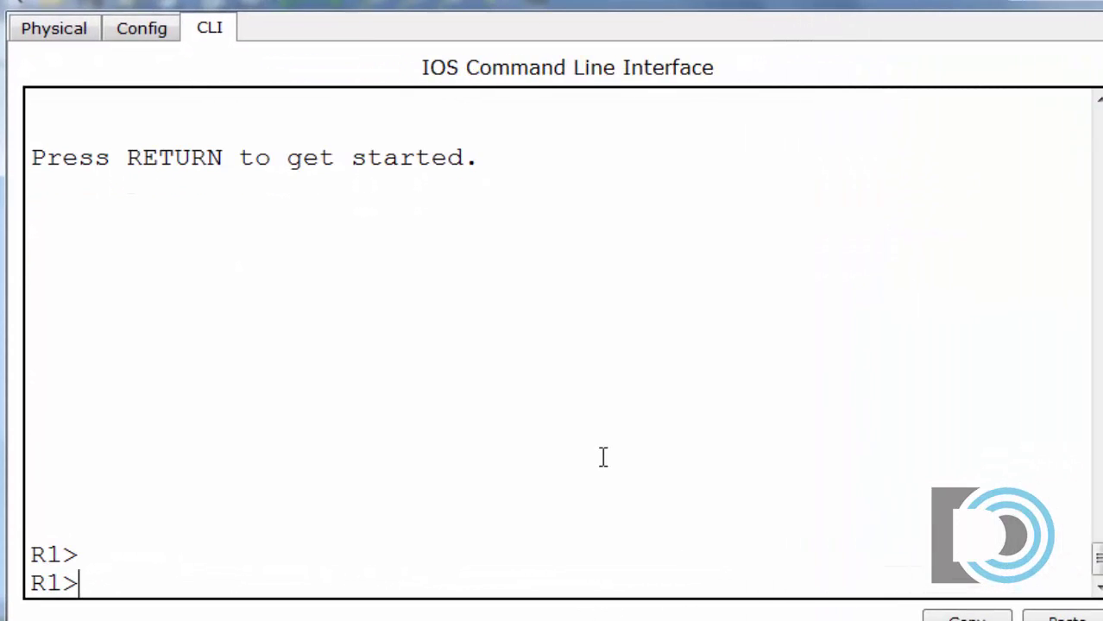
Enter privileged and global configuration mode on R1, then open interface g0/0 for configuration.
text(en)
key(Return)
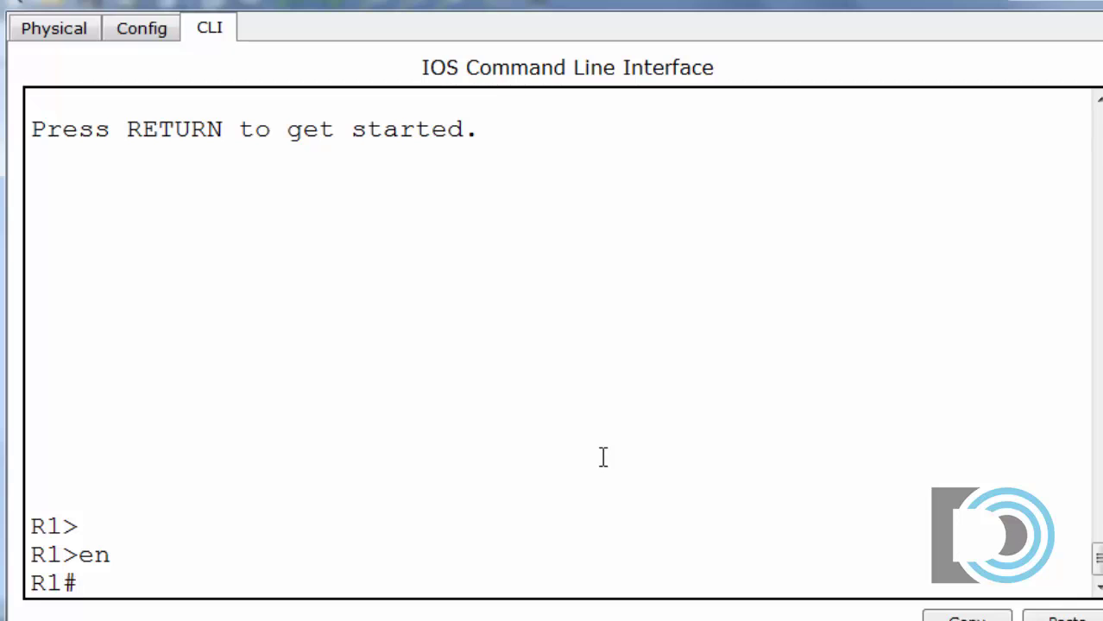
text(conf t)
key(Return)
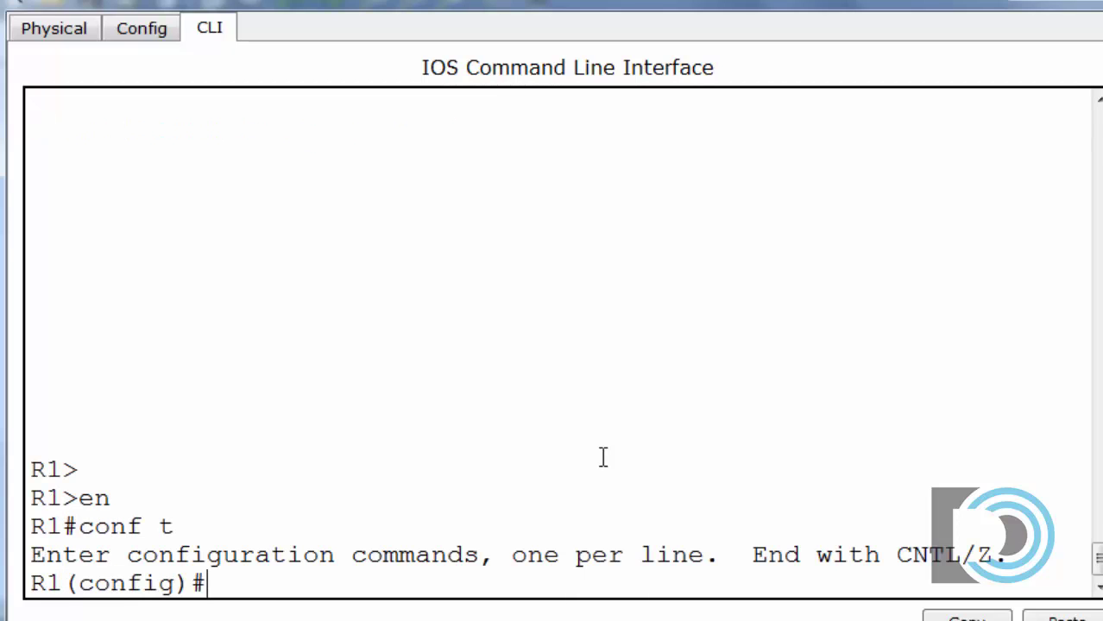
text(int g0/0)
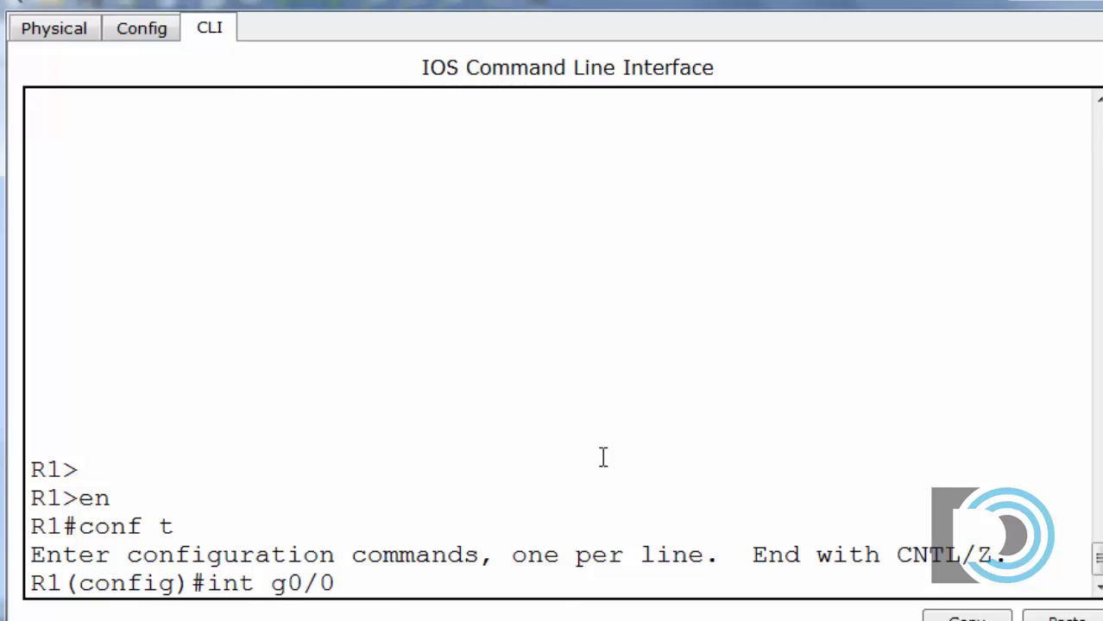
key(Return)
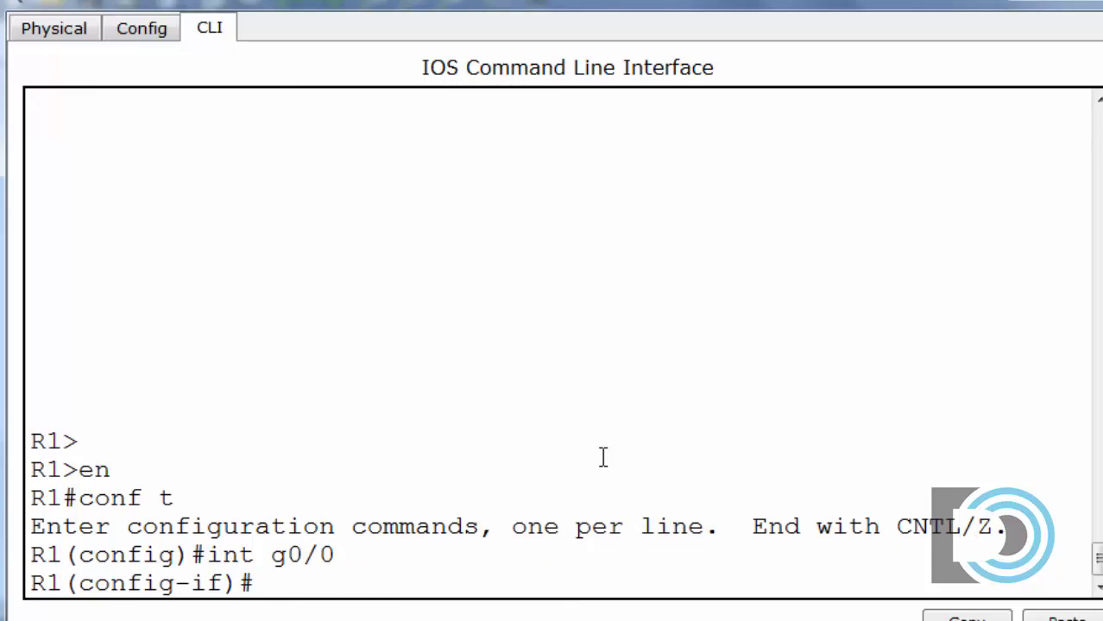
Begin a standby command on R1's g0/0 and list its available options, examining the group number entry.
text(st)
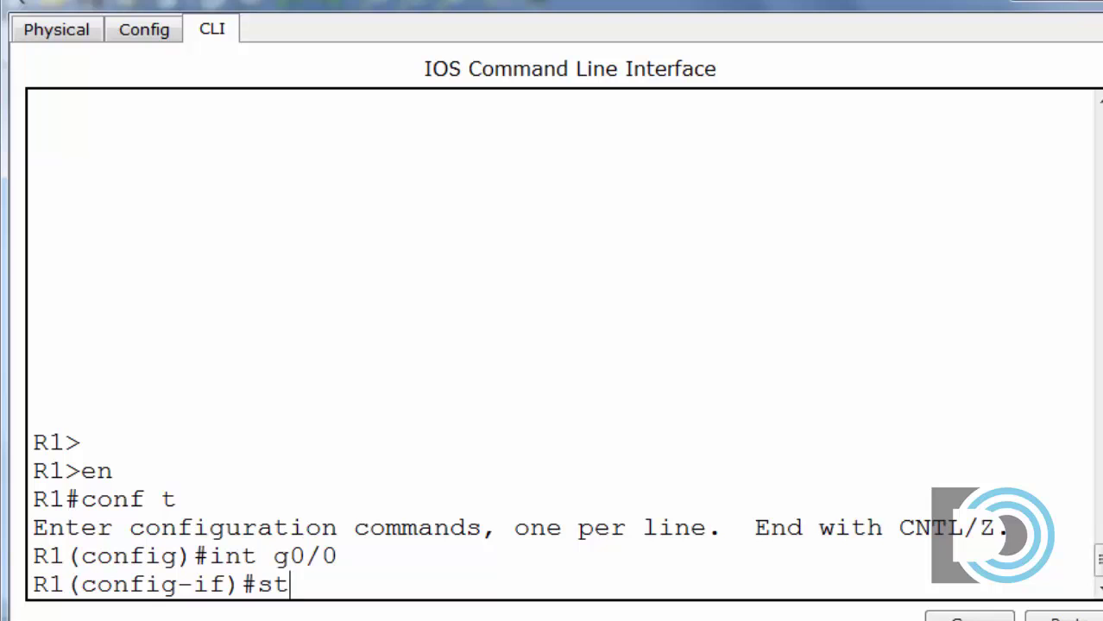
text(andby )
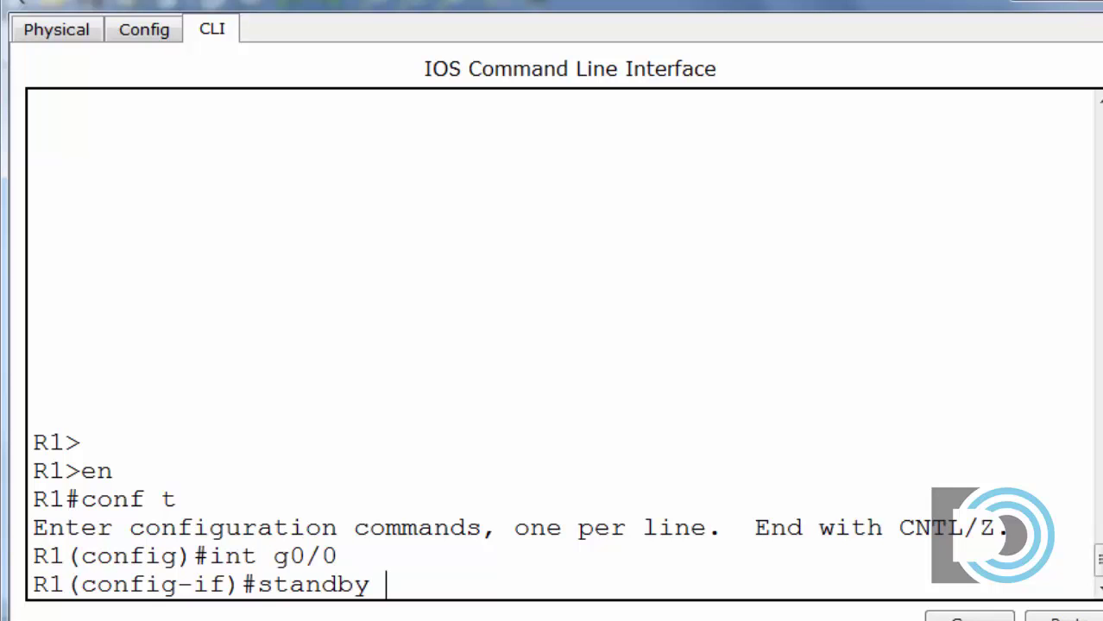
text(?)
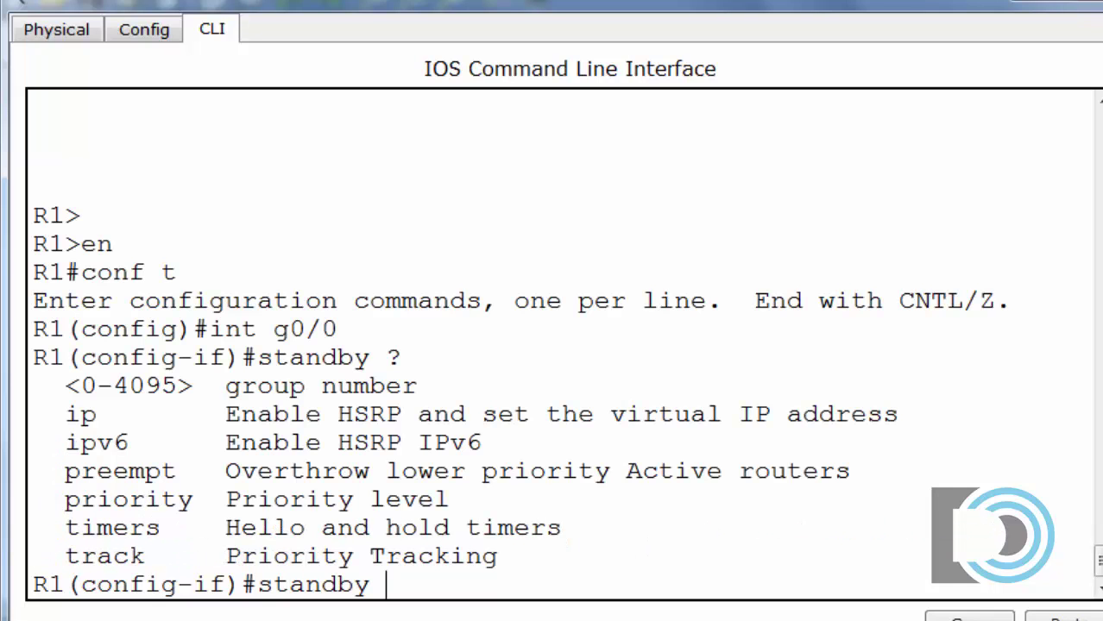
drag(224, 385, 443, 375)
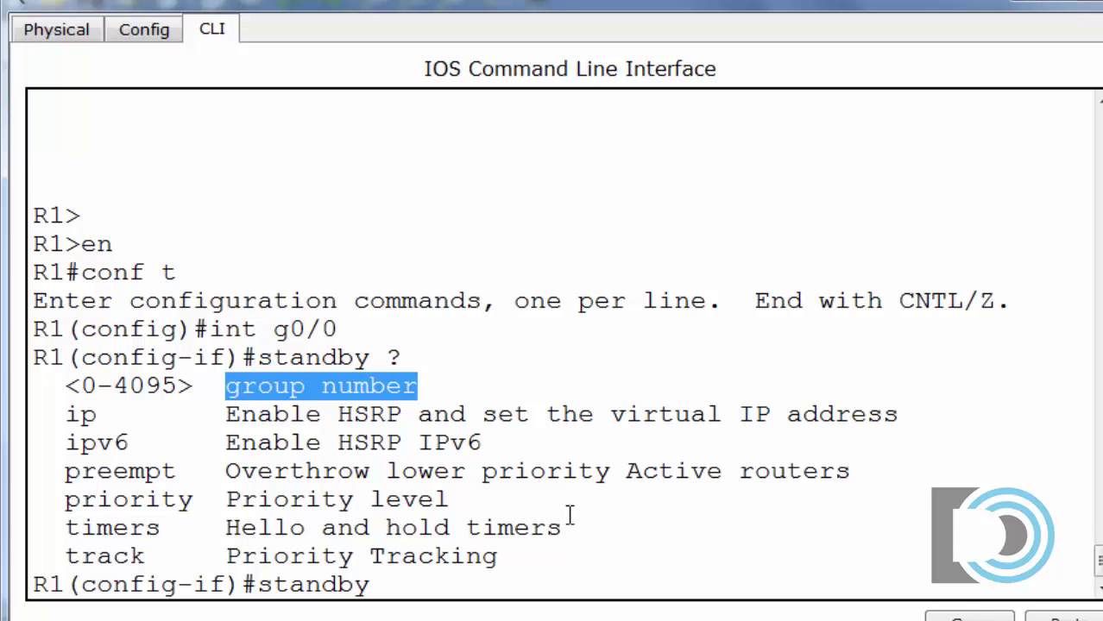
click(537, 572)
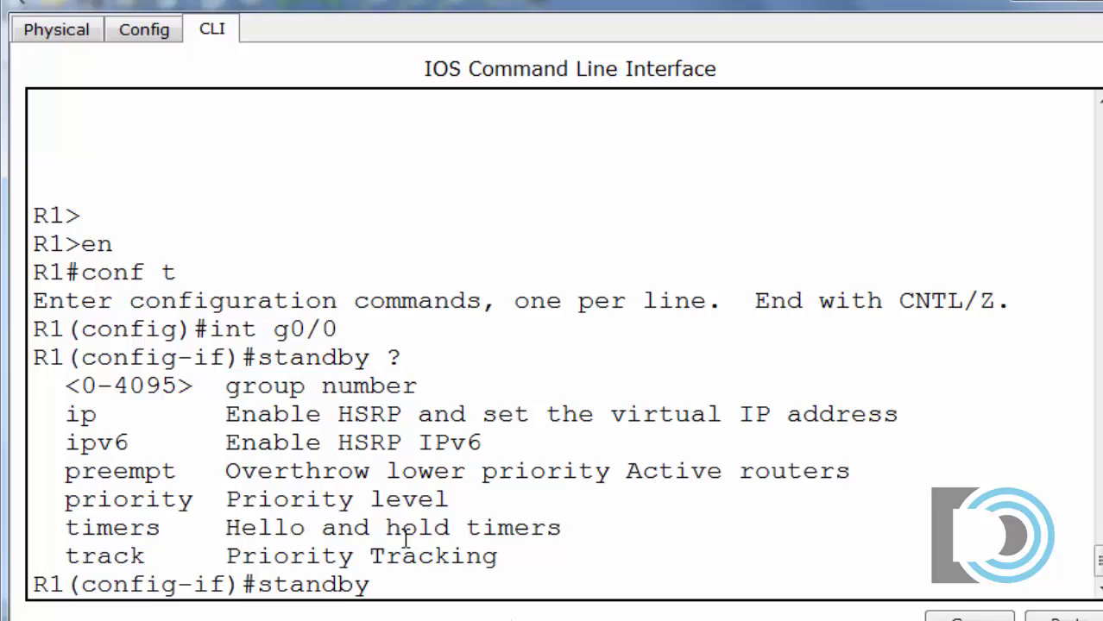
Enable HSRP group 1 on R1's g0/0 with virtual IP address 192.168.1.1.
text(1)
drag(611, 414, 909, 404)
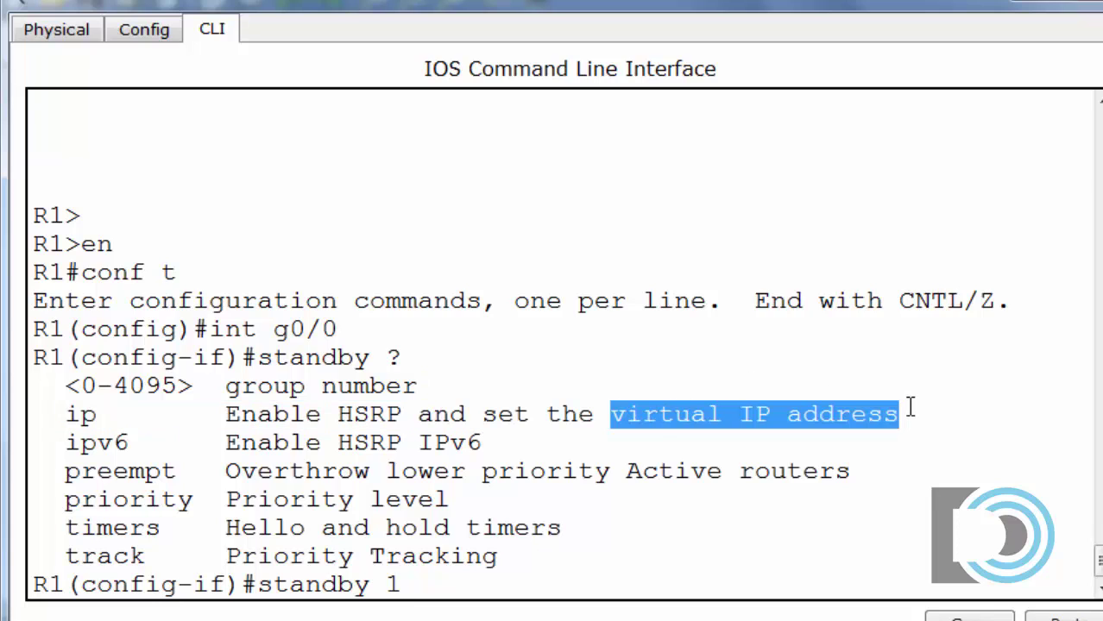
drag(67, 415, 107, 414)
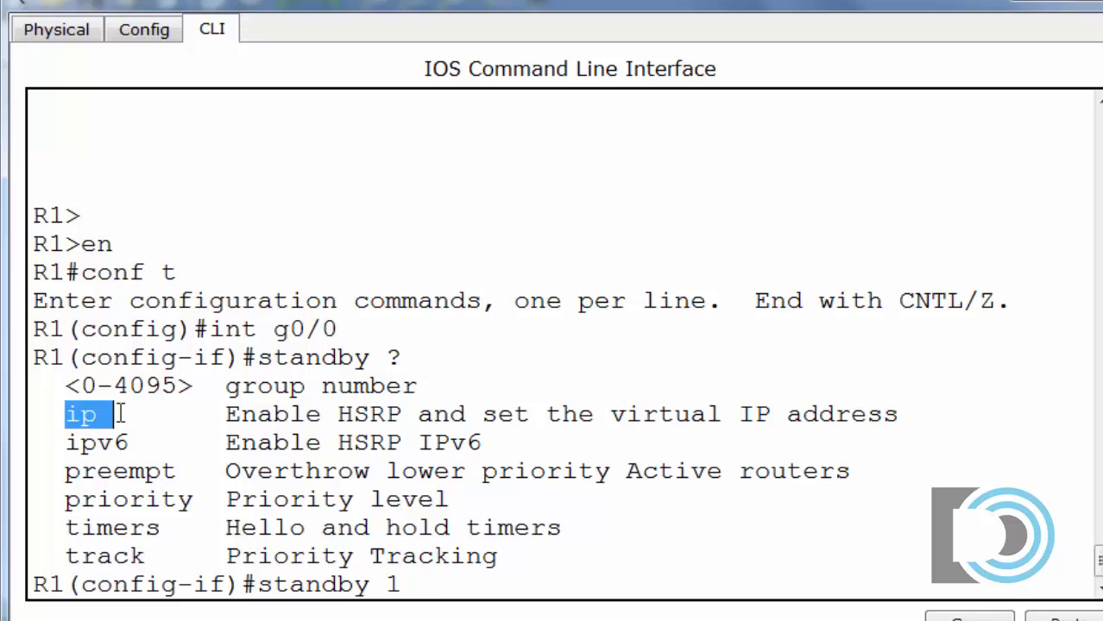
click(434, 602)
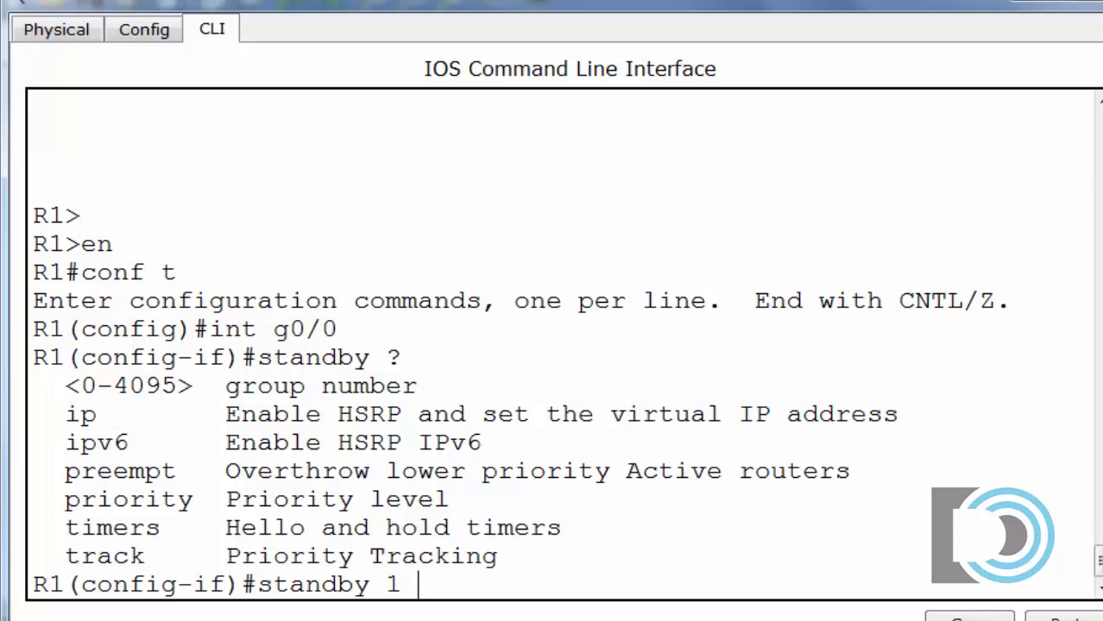
text(ip 19)
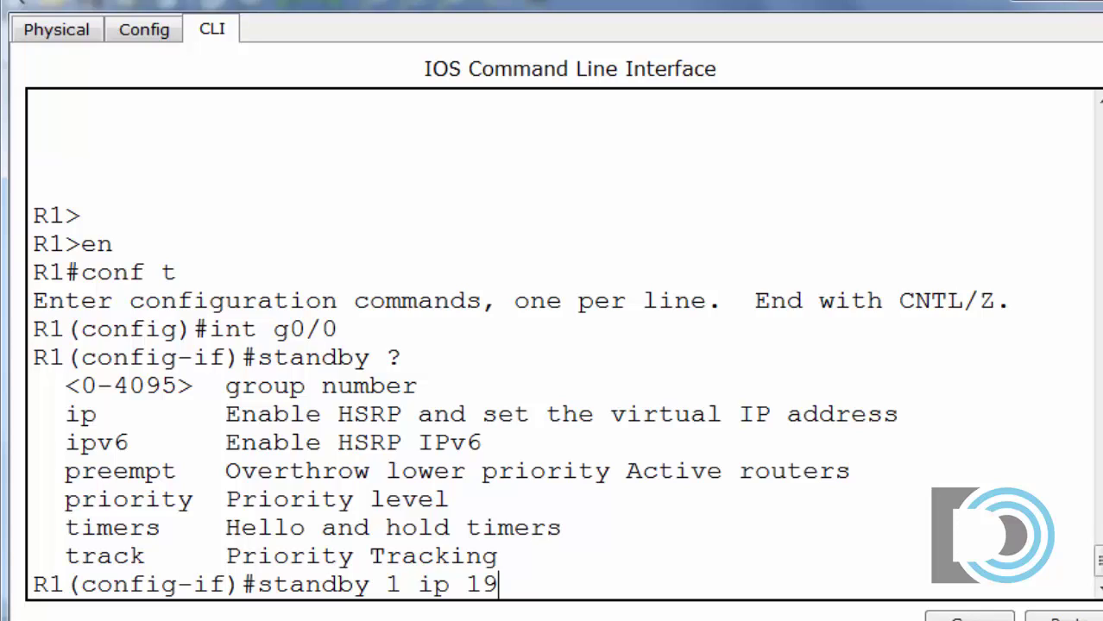
text(2.168.)
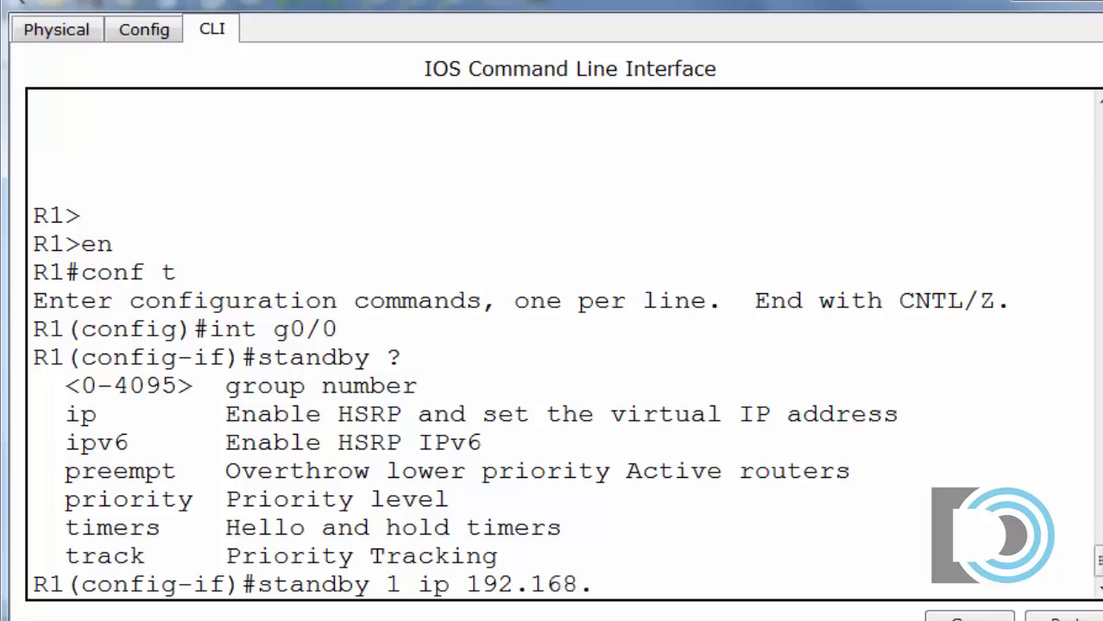
text(1.1)
key(Return)
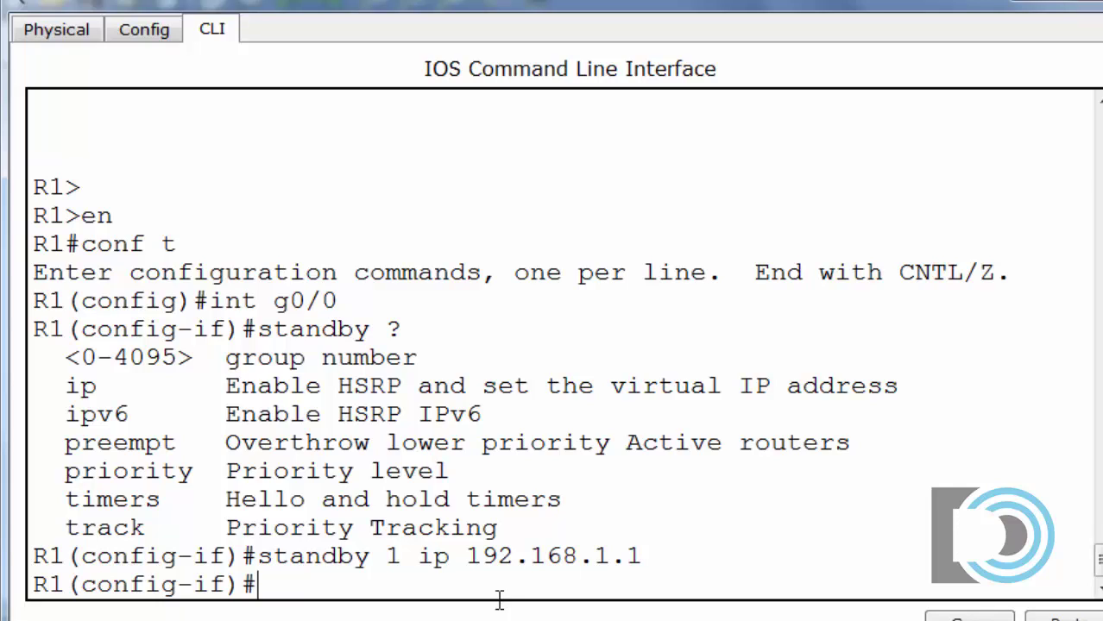
Set the priority of HSRP group 1 on R1's g0/0 to 105.
text(standby)
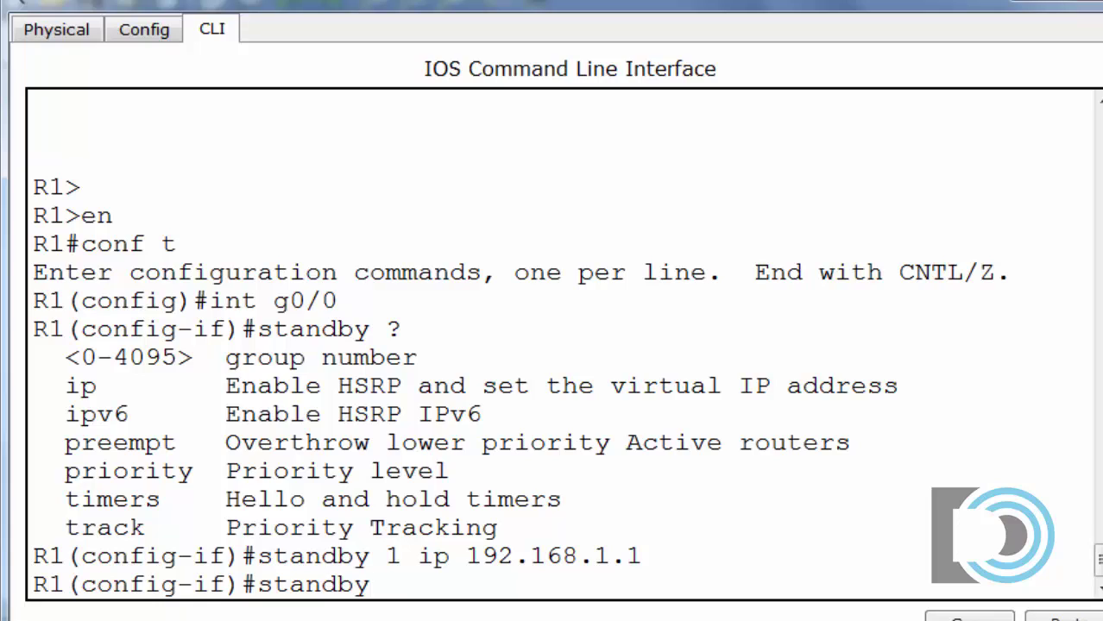
text( 1 prior)
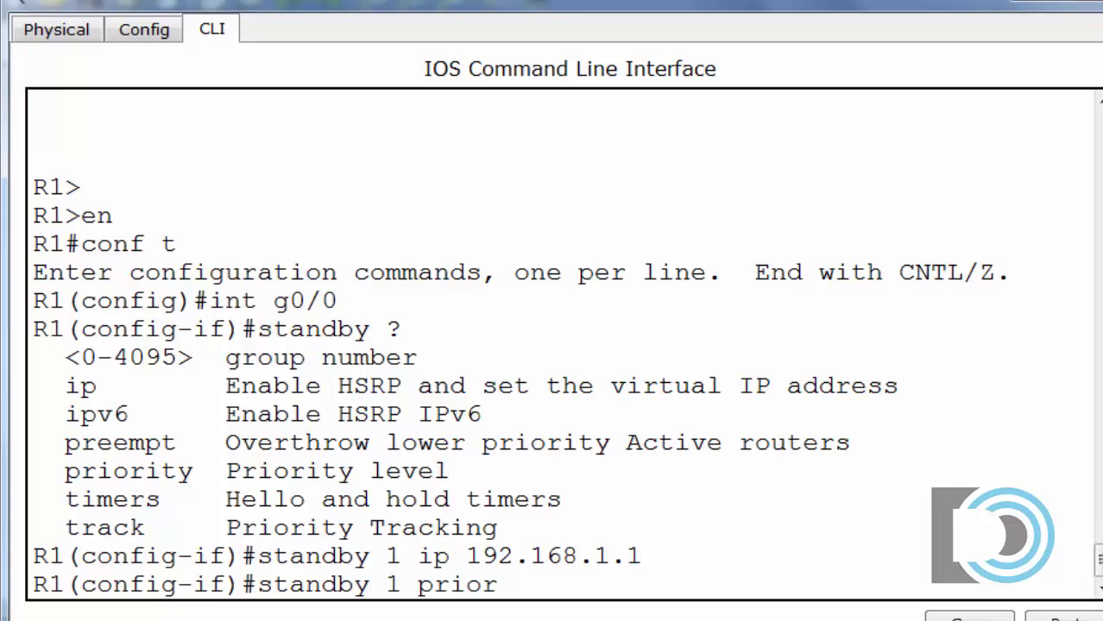
text(ity)
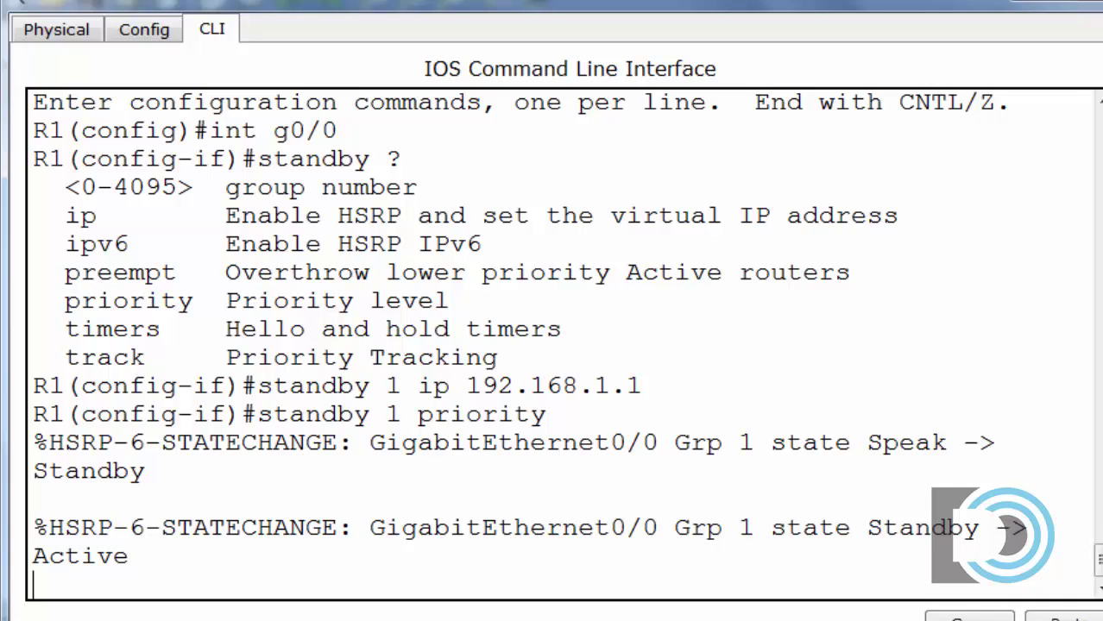
text(105)
key(Return)
key(Up)
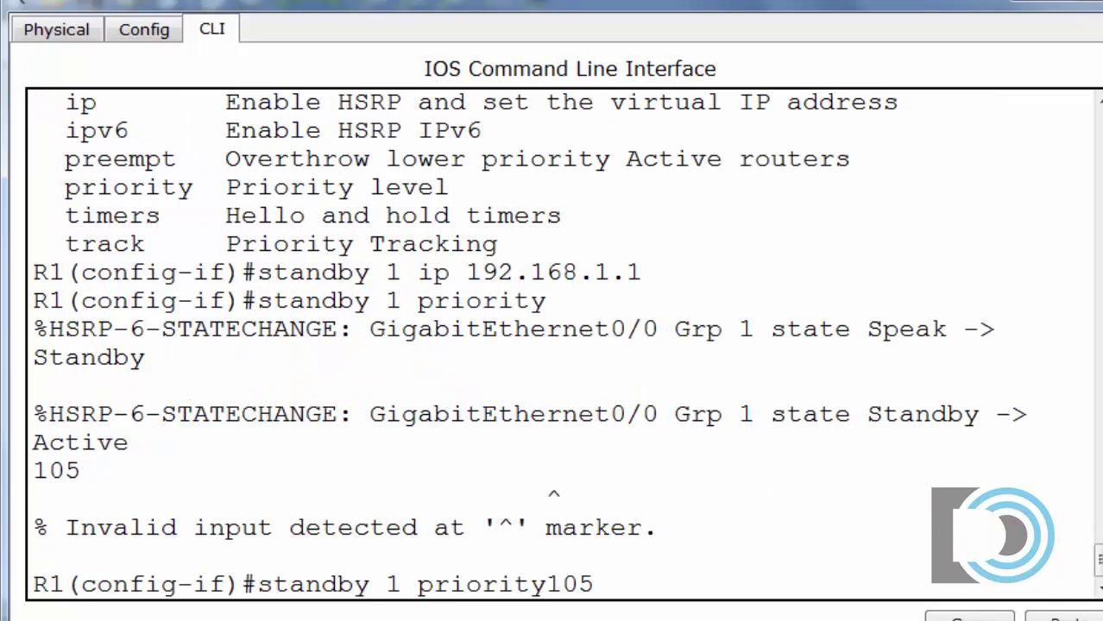
key(Left)
key(Return)
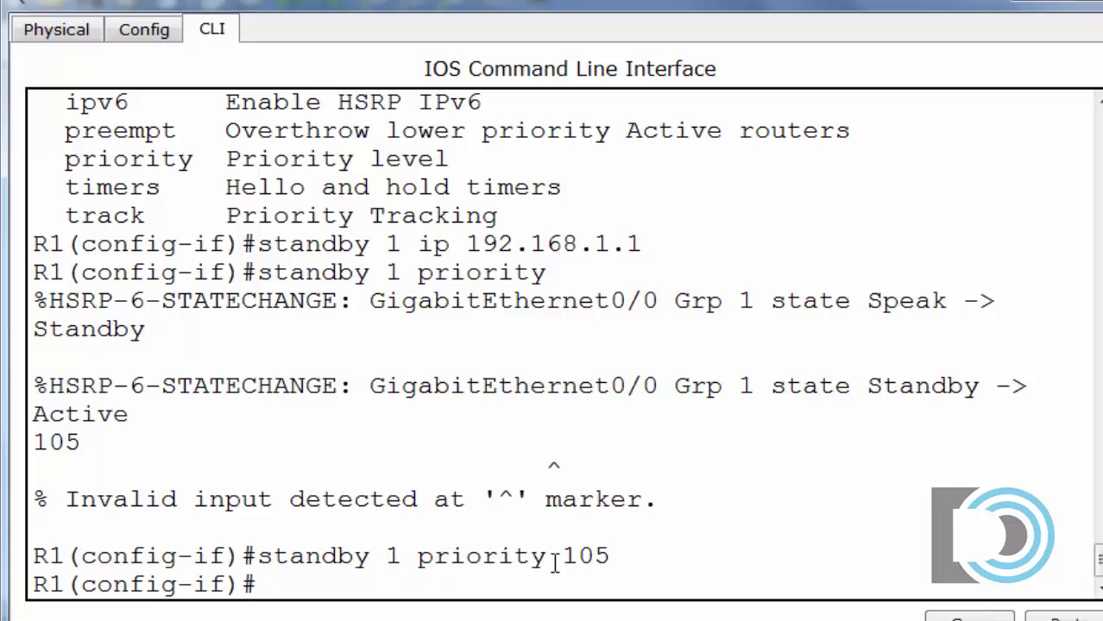
drag(562, 556, 622, 553)
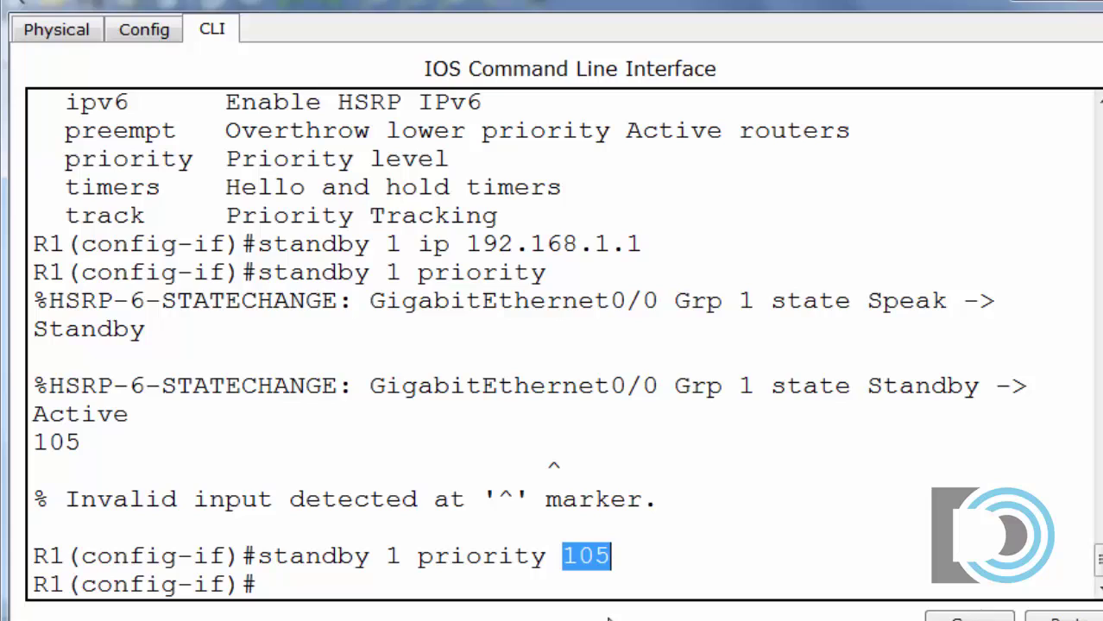
click(294, 592)
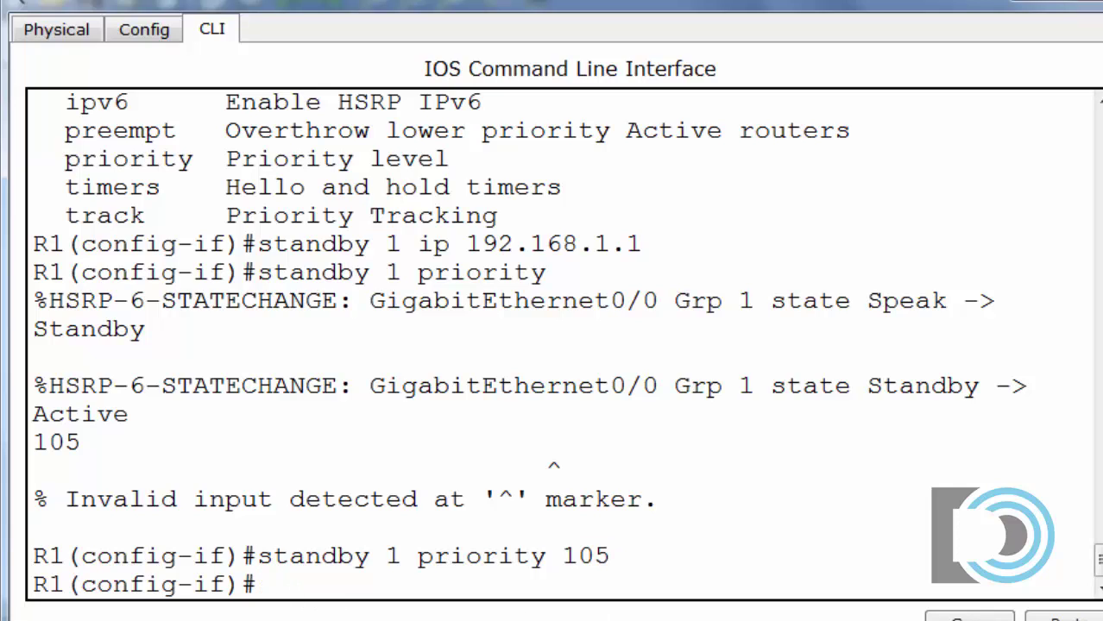
Enable preemption for HSRP group 1 on R1's g0/0.
text(standb)
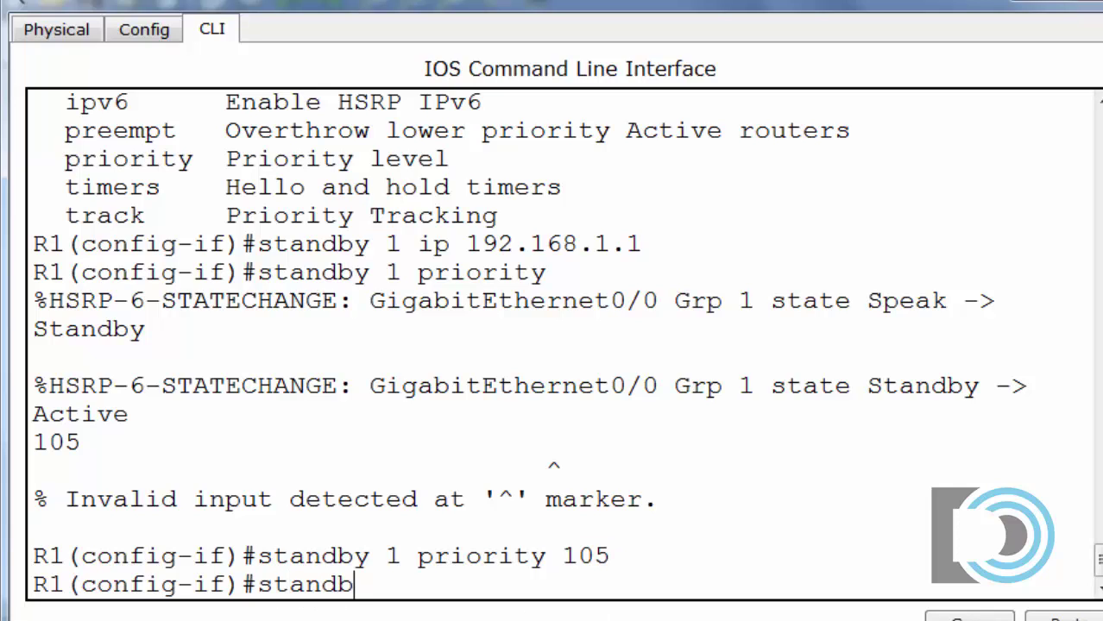
text(y 1 preempt)
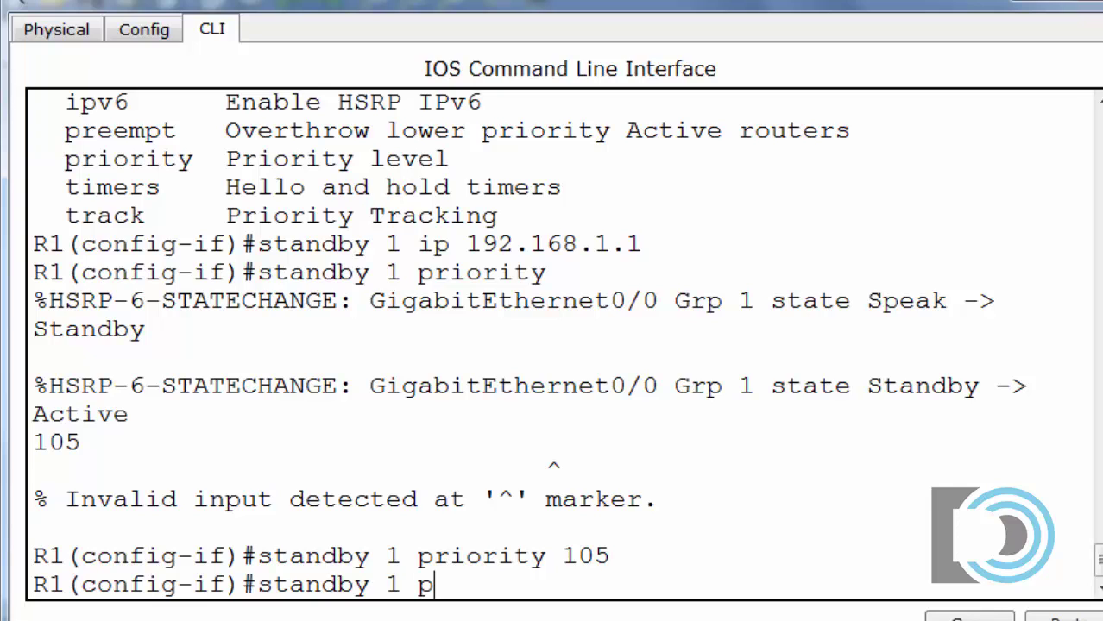
key(Return)
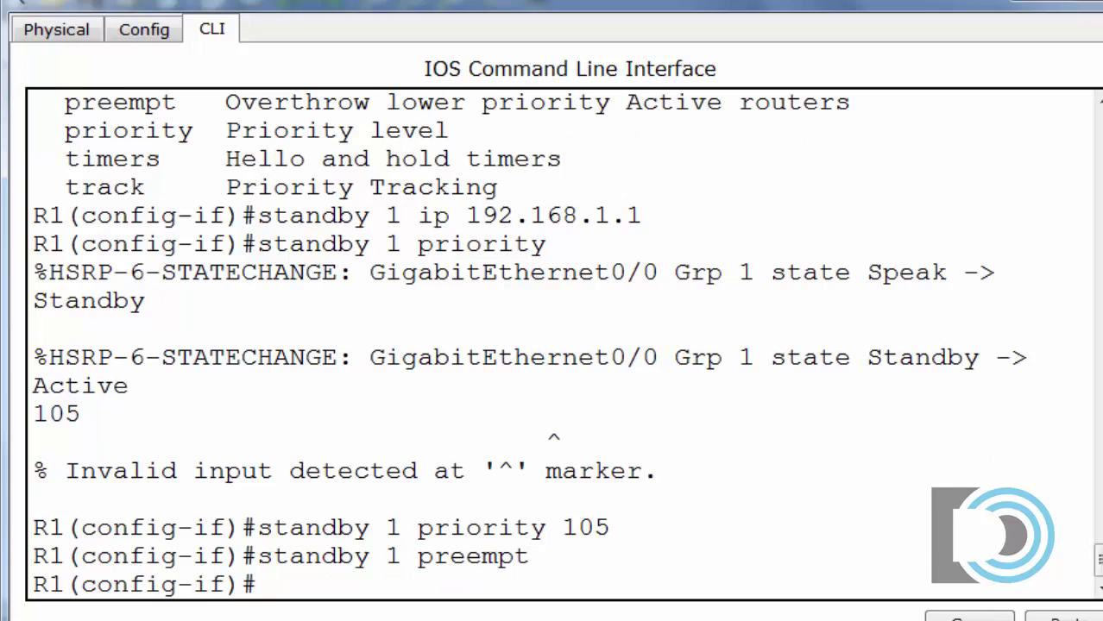
List the standby options again and try to track the other interface with "standby track int g0/1".
text(standby)
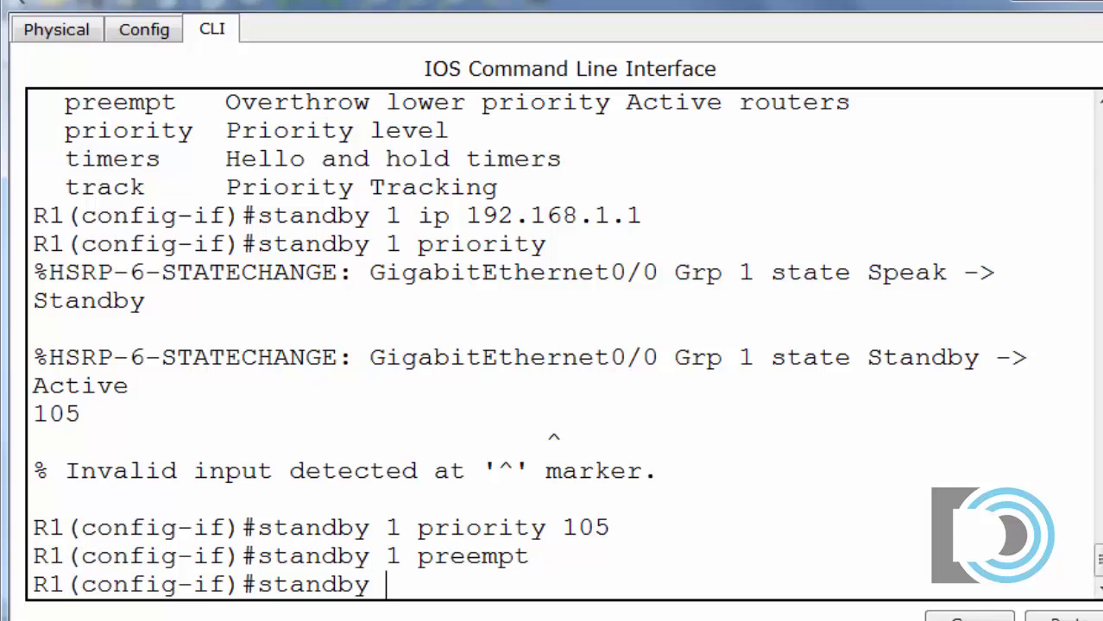
text( ?)
drag(226, 556, 485, 556)
click(441, 594)
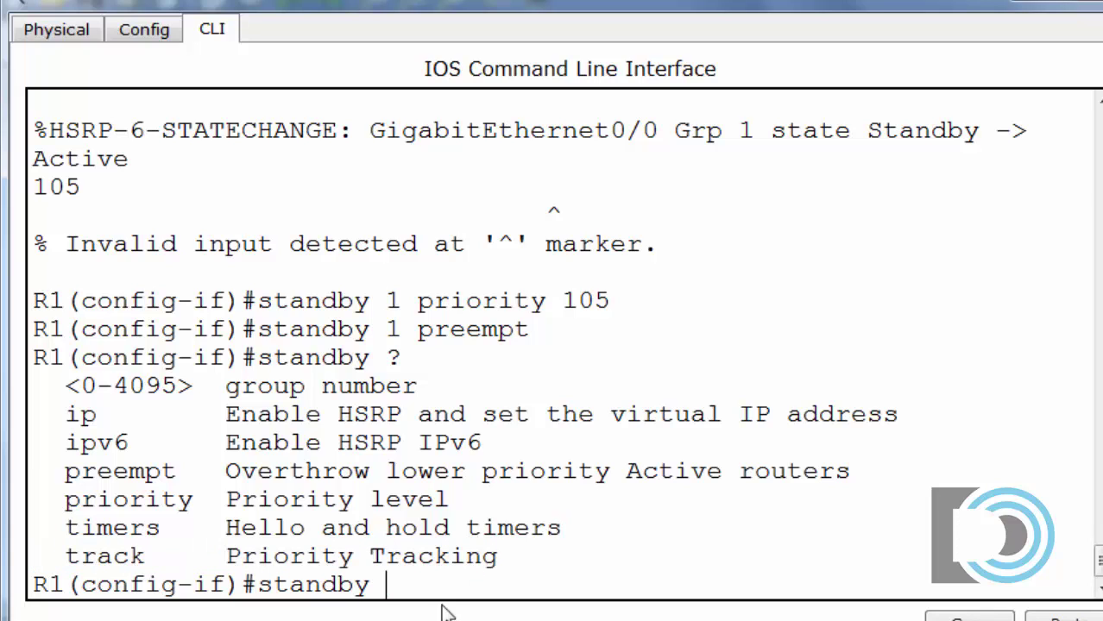
text(track)
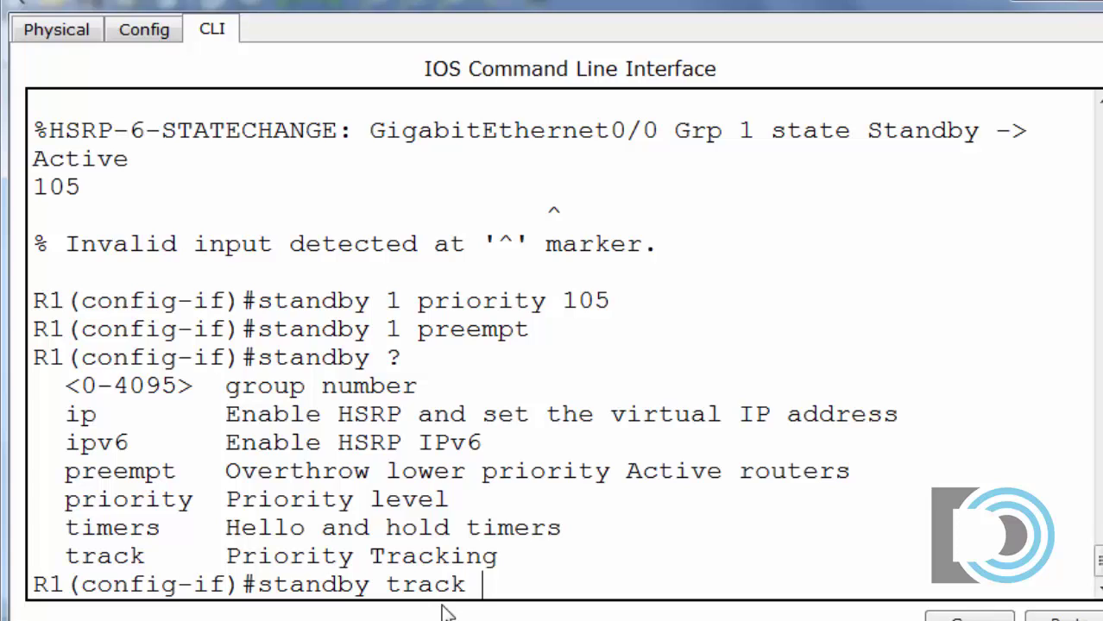
text(int g0)
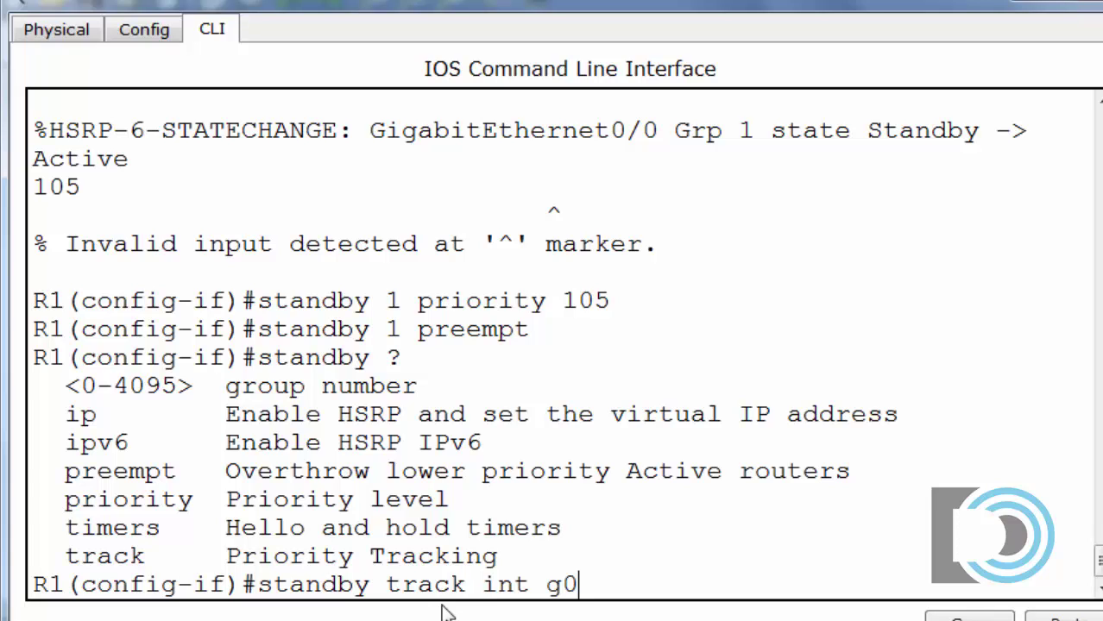
text(/1)
key(Return)
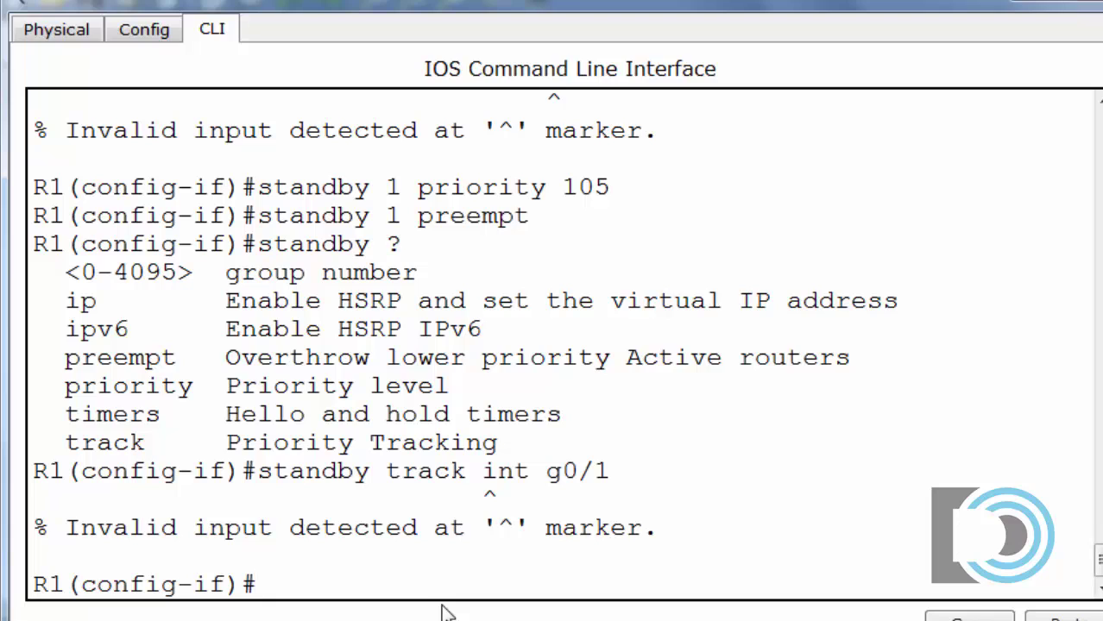
Check which interface types the standby track command accepts and enable tracking of g0/1.
key(Up)
key(BackSpace)
key(BackSpace)
key(BackSpace)
key(BackSpace)
key(BackSpace)
key(BackSpace)
key(BackSpace)
key(BackSpace)
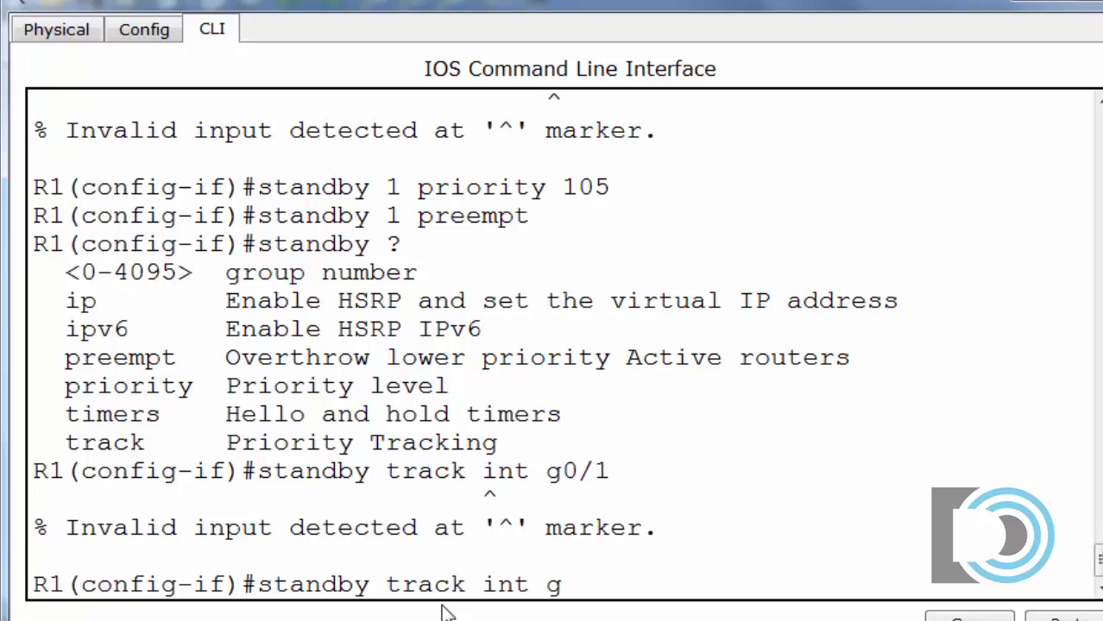
text(?)
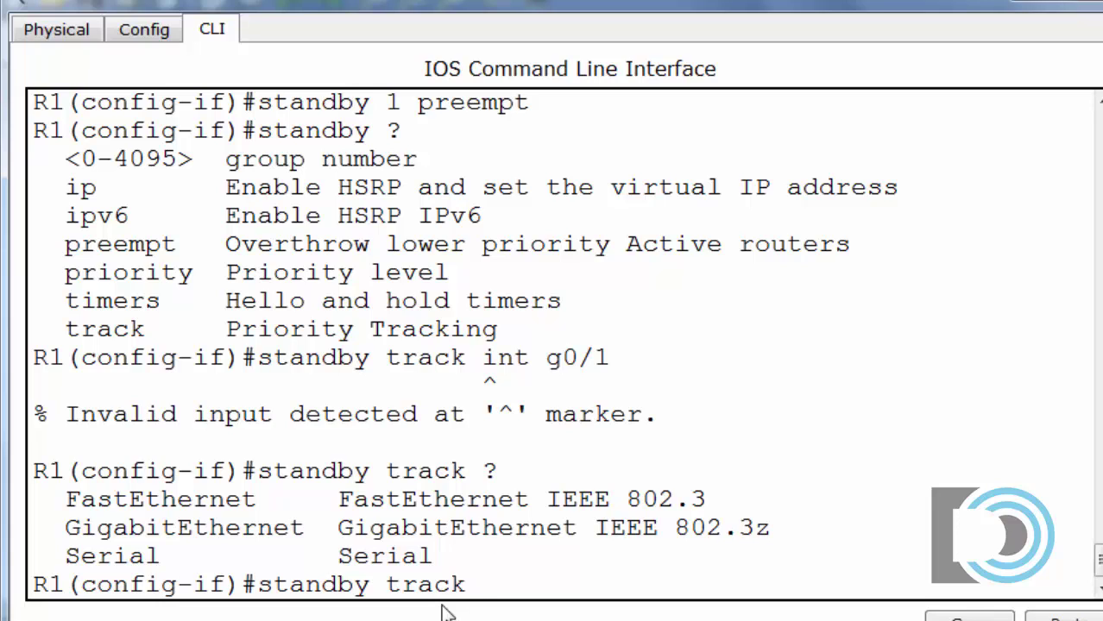
text(g)
text(0/1)
key(Return)
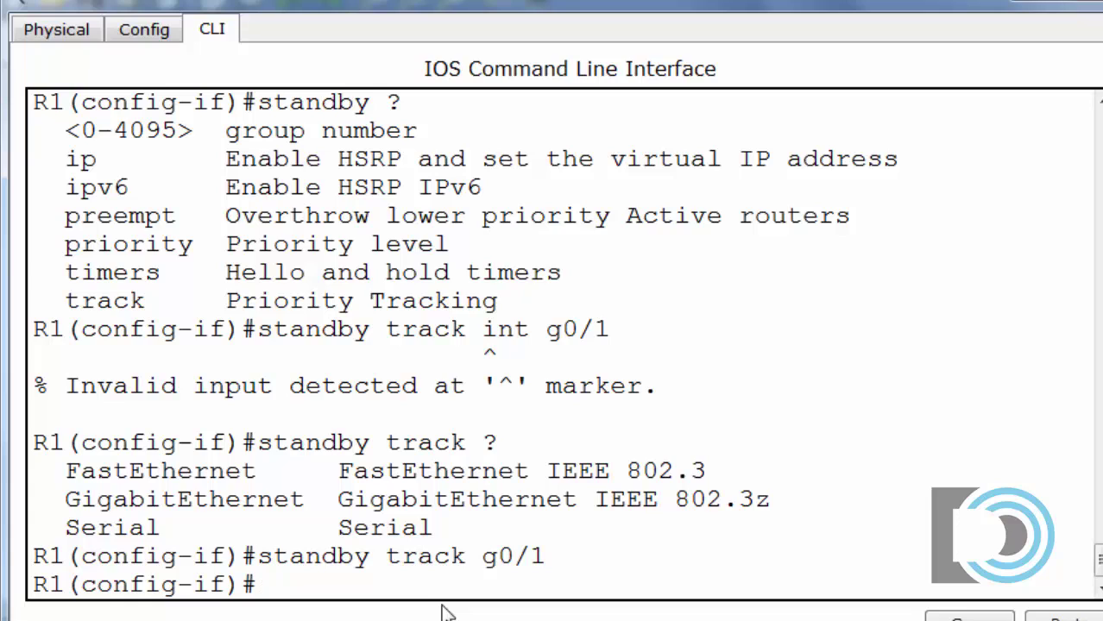
key(Return)
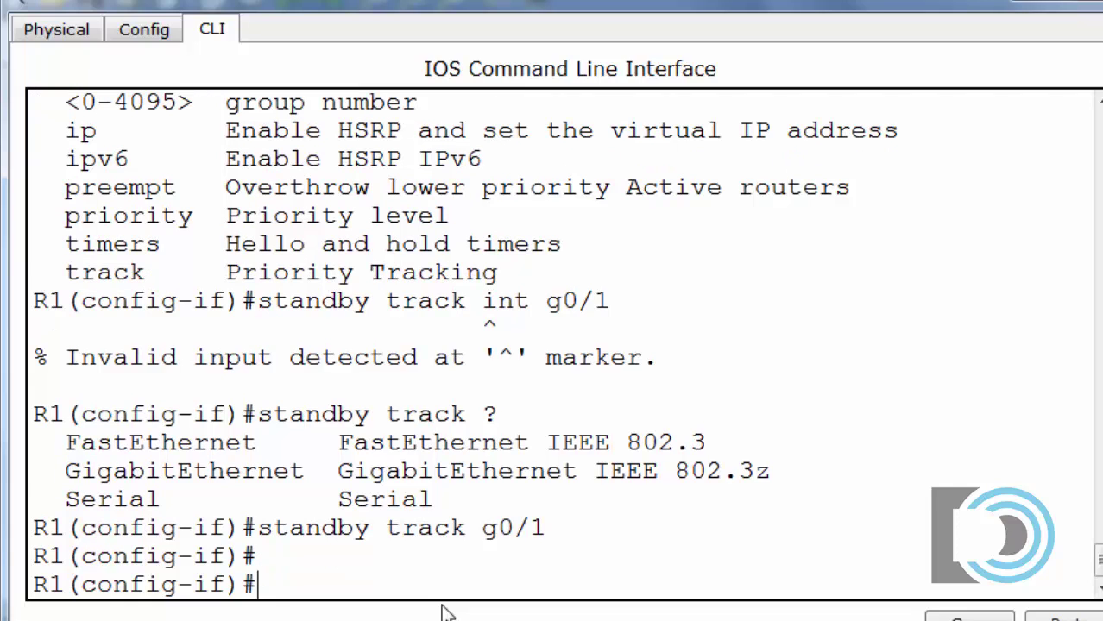
key(Return)
Reissue the earlier command that sets HSRP group 1's virtual IP address to 192.168.1.1.
key(Up)
key(Up)
key(Up)
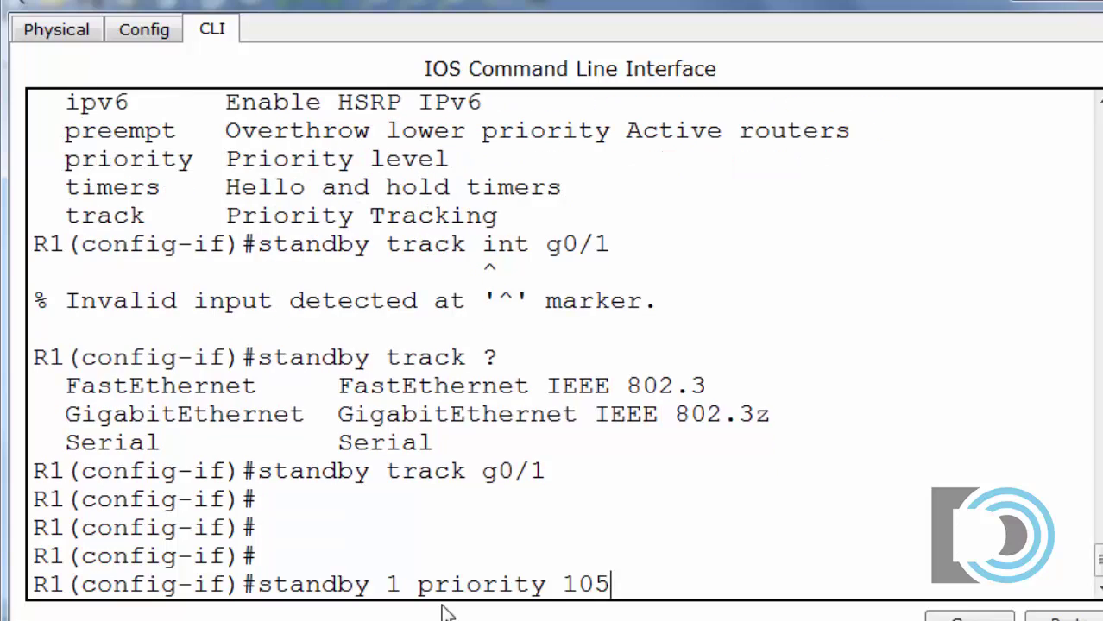
key(Left)
key(Left)
key(Left)
key(BackSpace)
key(Up)
key(Return)
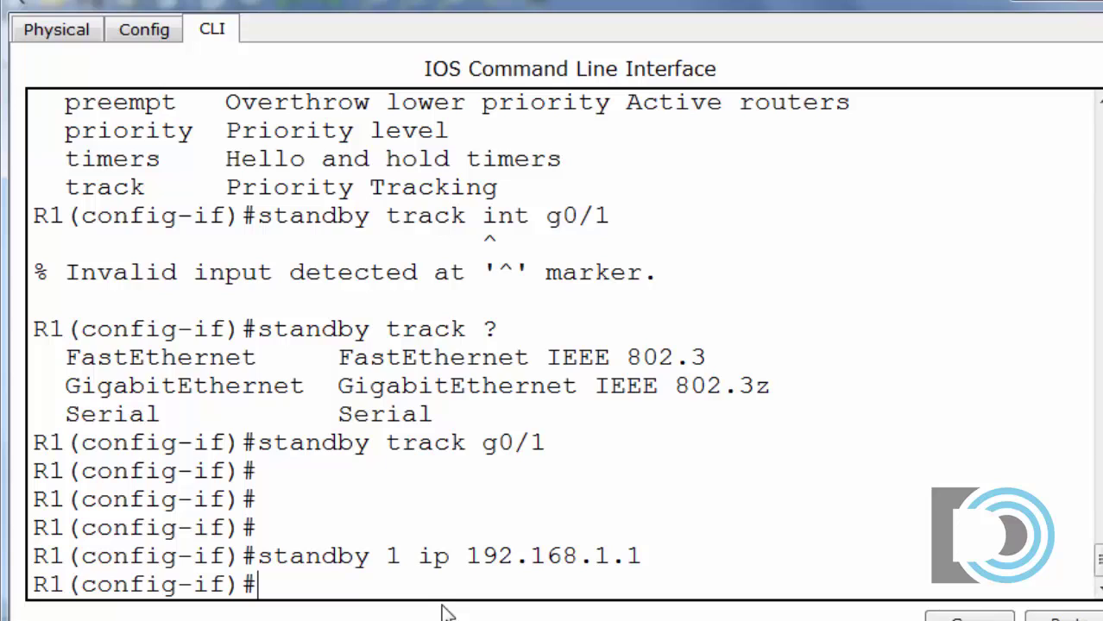
Reissue the earlier "standby 1 priority 105" command and highlight its priority value.
key(Up)
key(Up)
key(Up)
key(Up)
key(Up)
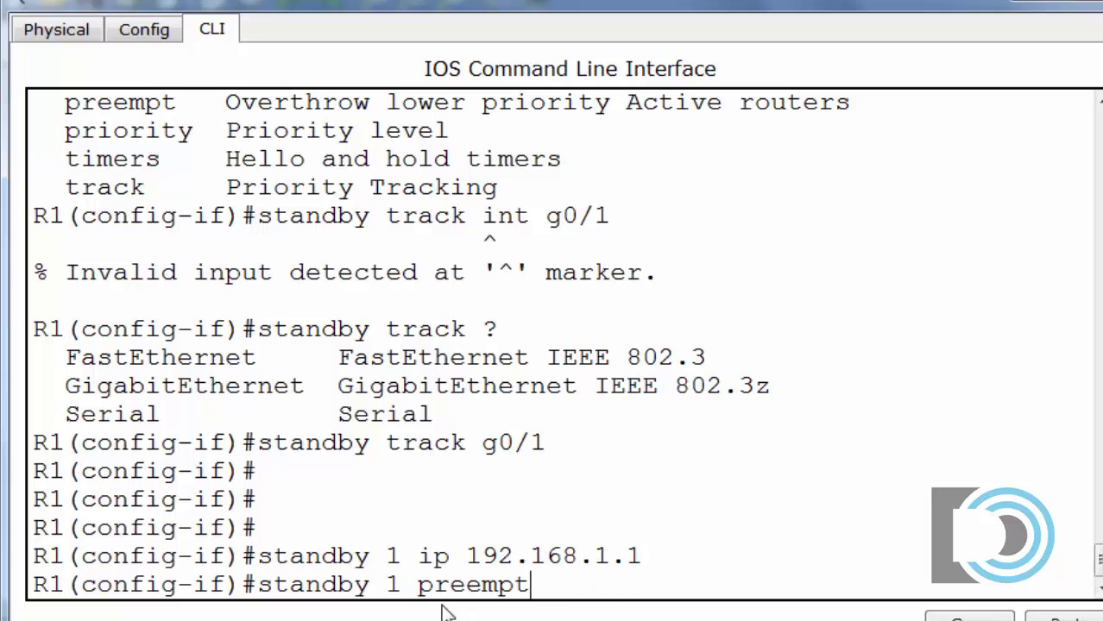
key(Return)
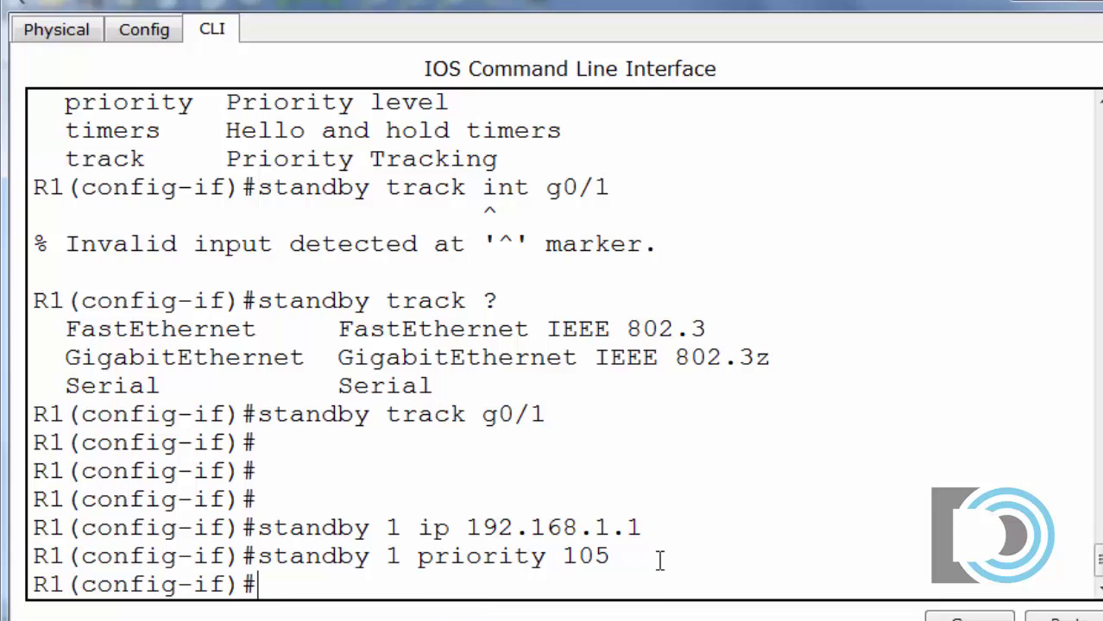
drag(563, 557, 616, 556)
click(625, 589)
Reissue the earlier "standby 1 preempt" command on R1's interface.
key(Up)
key(Up)
key(Up)
key(Up)
key(Up)
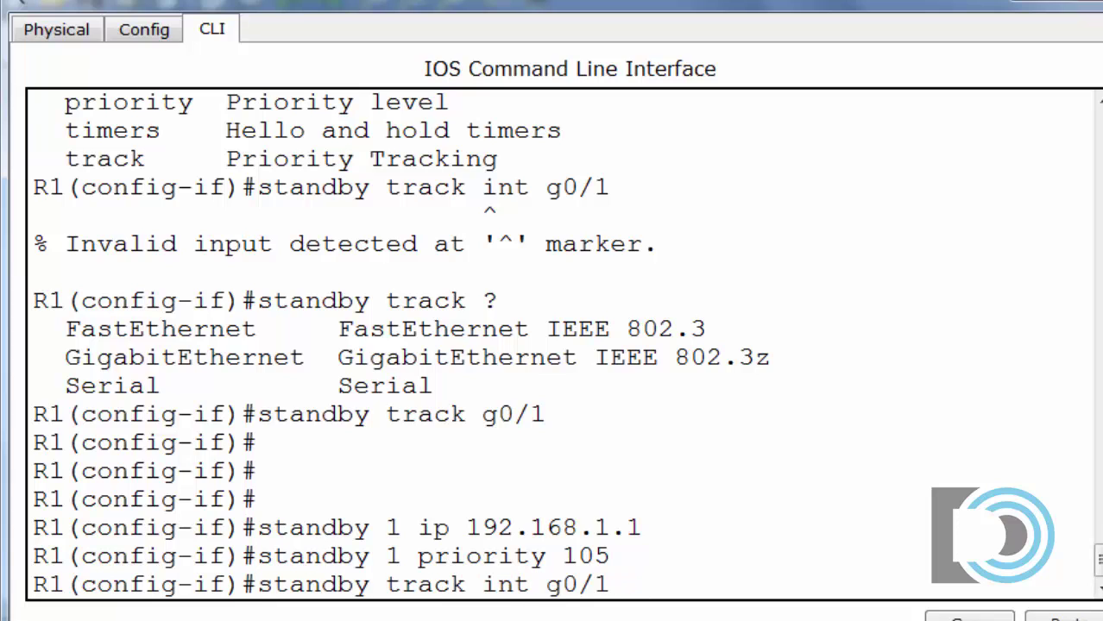
key(Return)
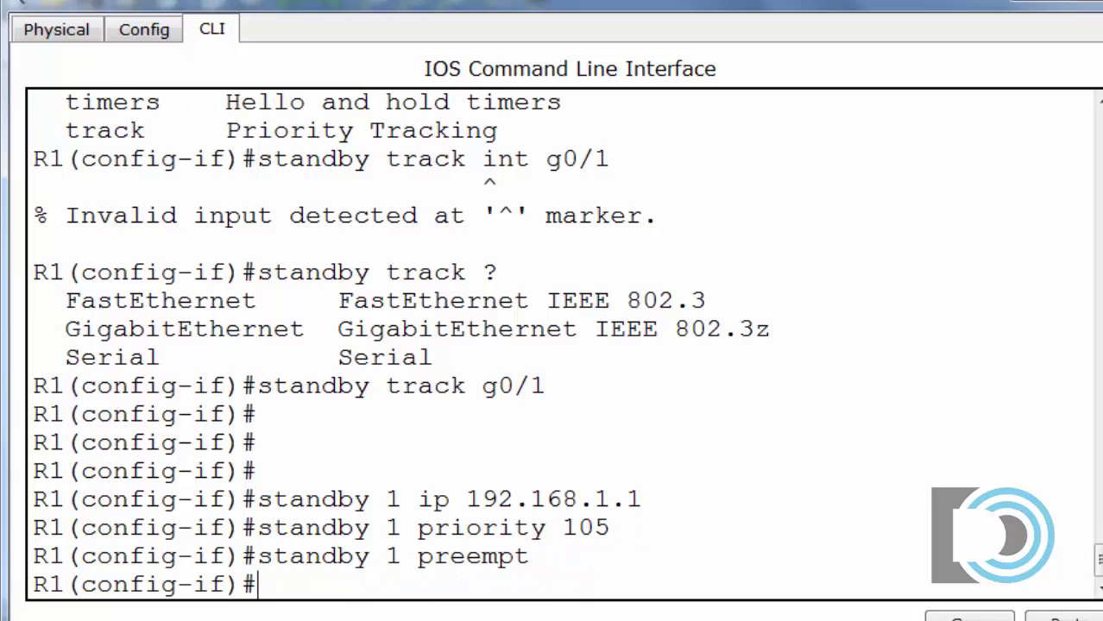
Reissue the earlier "standby 1 priority 105" command for HSRP group 1.
key(Up)
key(Up)
key(Return)
Try to reissue the earlier interface tracking command "standby track int g0/1".
key(Up)
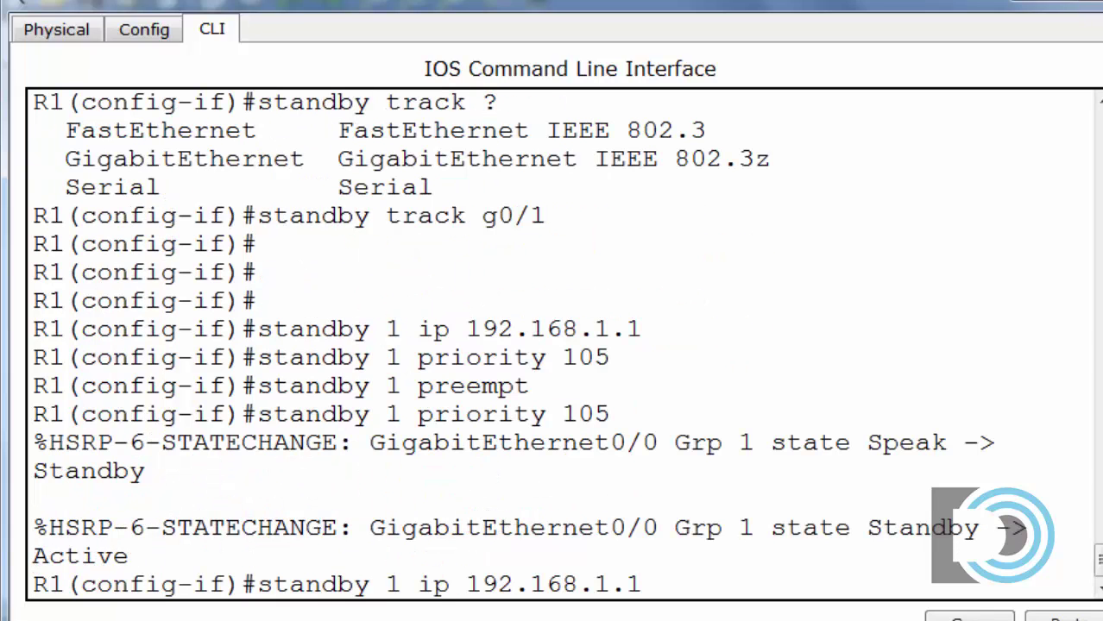
key(Up)
key(Up)
key(Up)
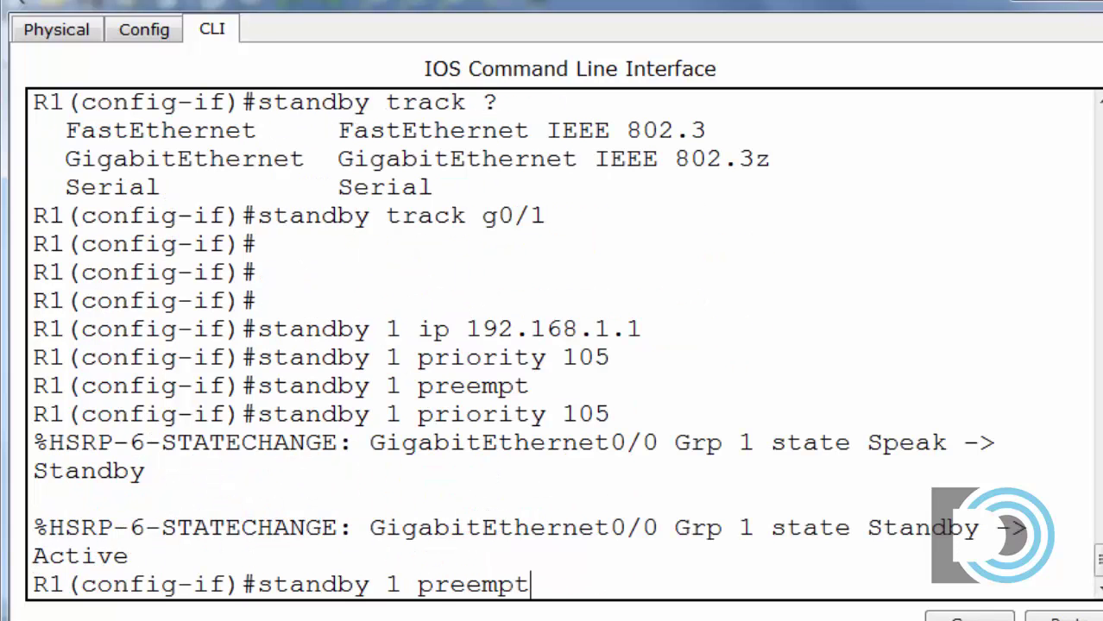
key(Up)
key(Return)
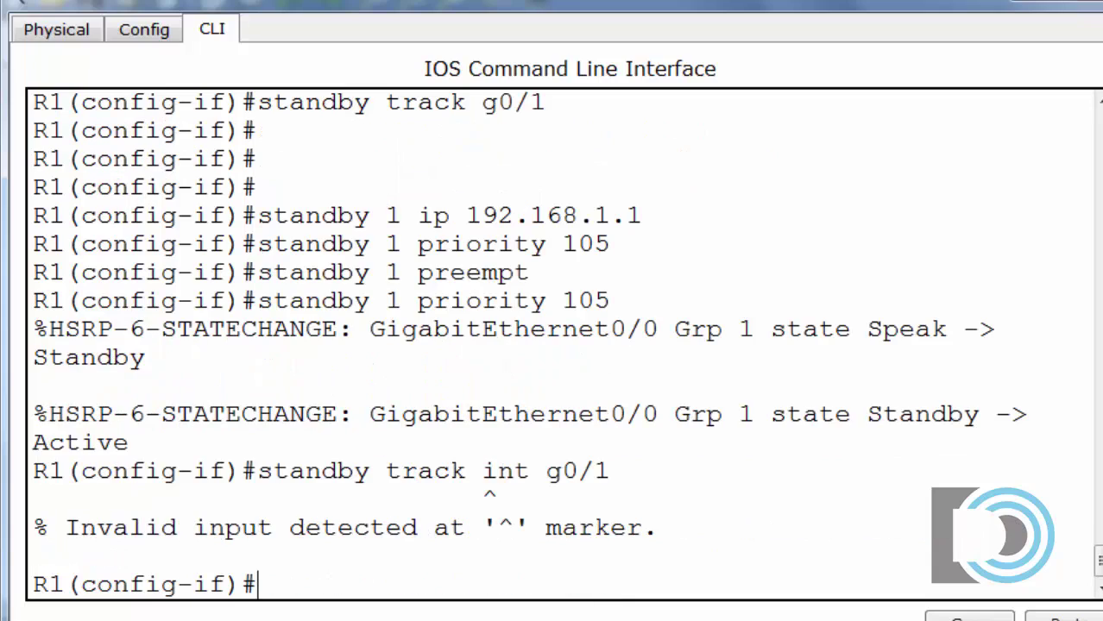
Correct the recalled tracking command to "standby track g0/1" by removing the word "int", and run it.
key(Up)
key(Left)
key(Left)
key(Left)
key(Left)
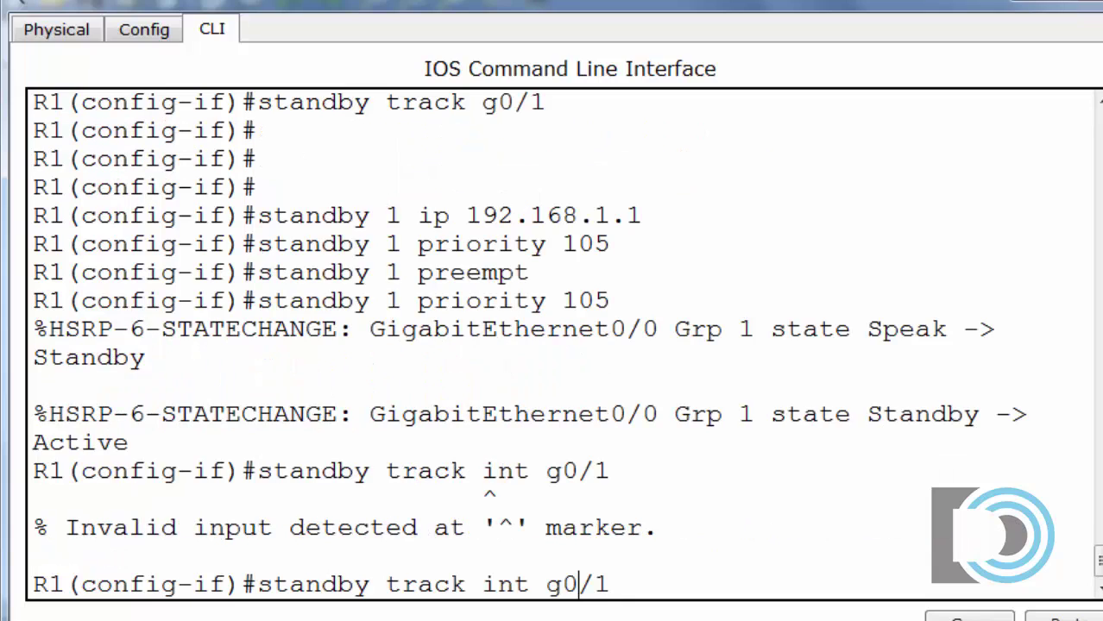
key(BackSpace)
key(BackSpace)
key(BackSpace)
key(BackSpace)
key(Return)
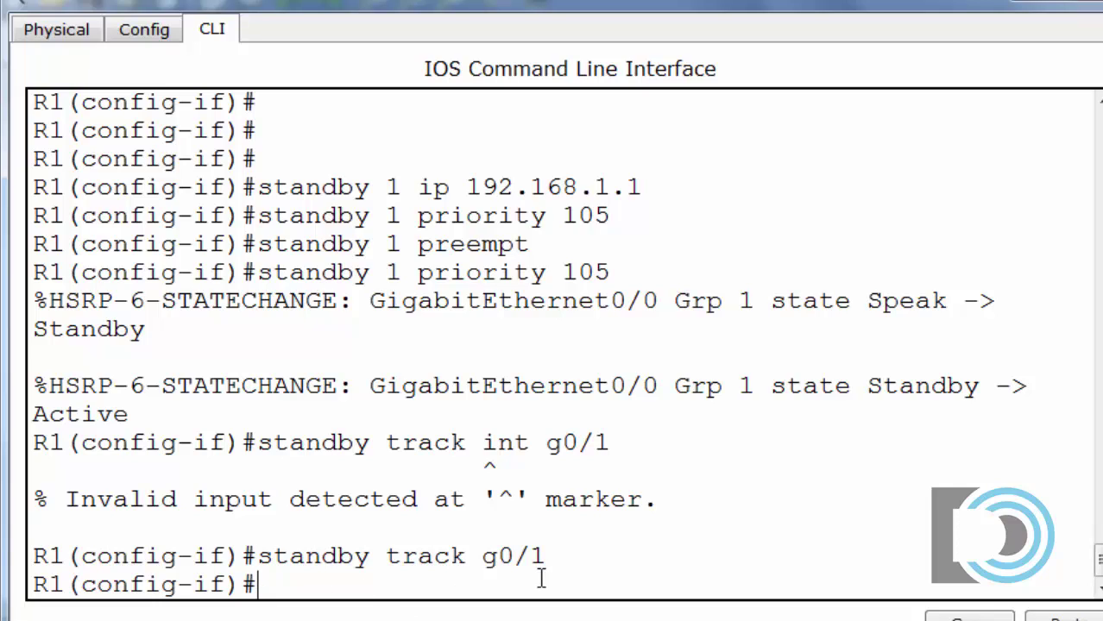
Highlight the tracked interface g0/1 in the last standby track command, then clear the selection.
drag(481, 556, 554, 558)
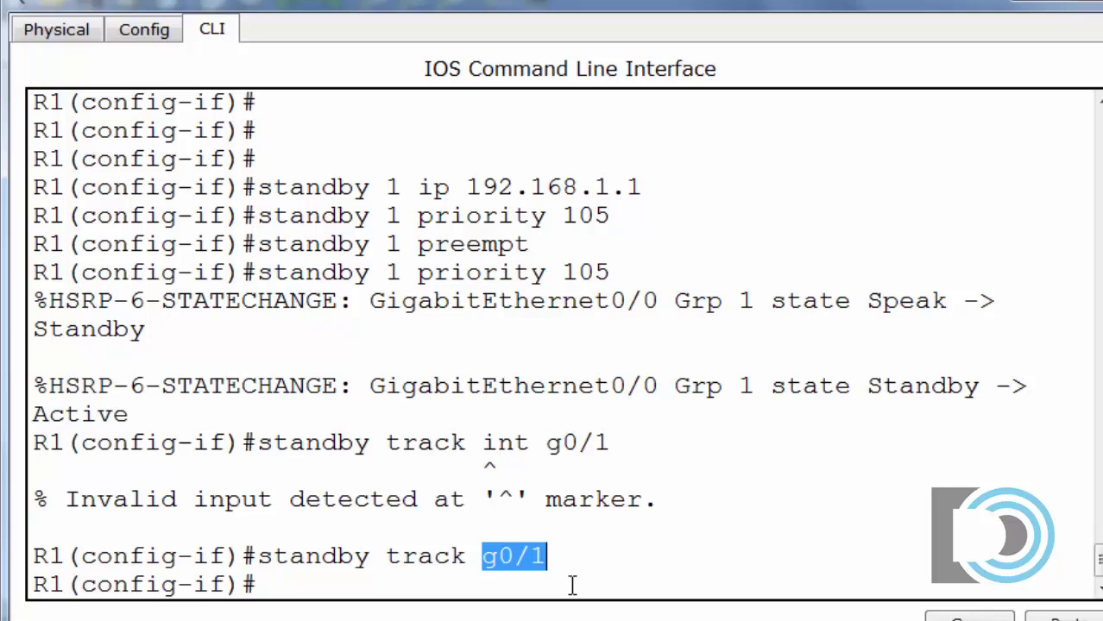
click(499, 558)
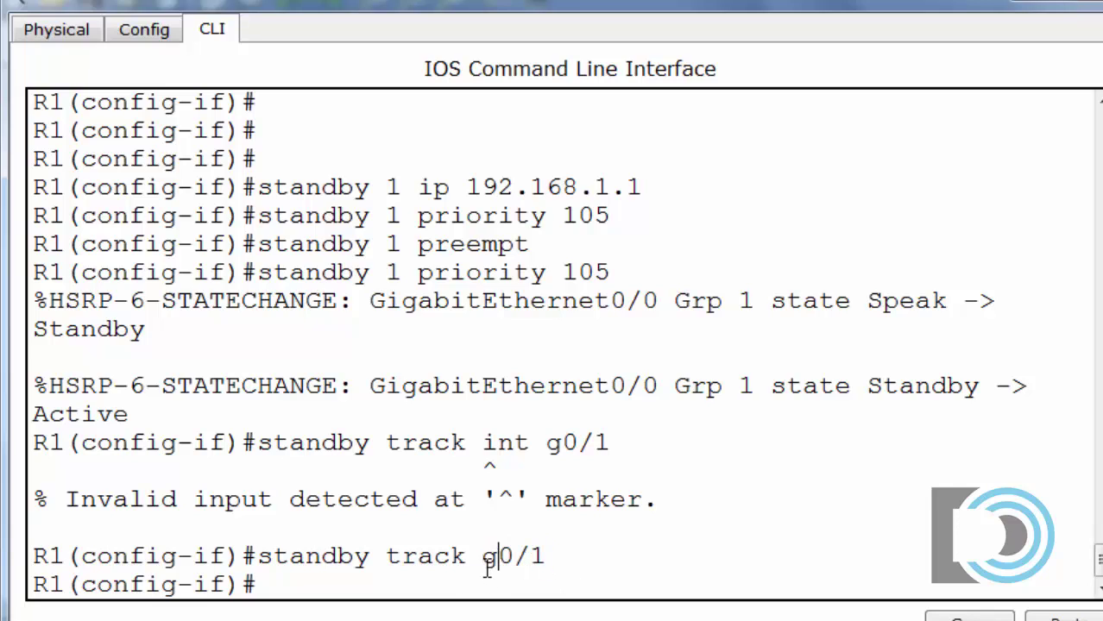
drag(484, 557, 561, 556)
click(569, 576)
click(505, 583)
Leave R1's console, open R2's CLI and enter configuration mode for interface g0/0.
click(1036, 9)
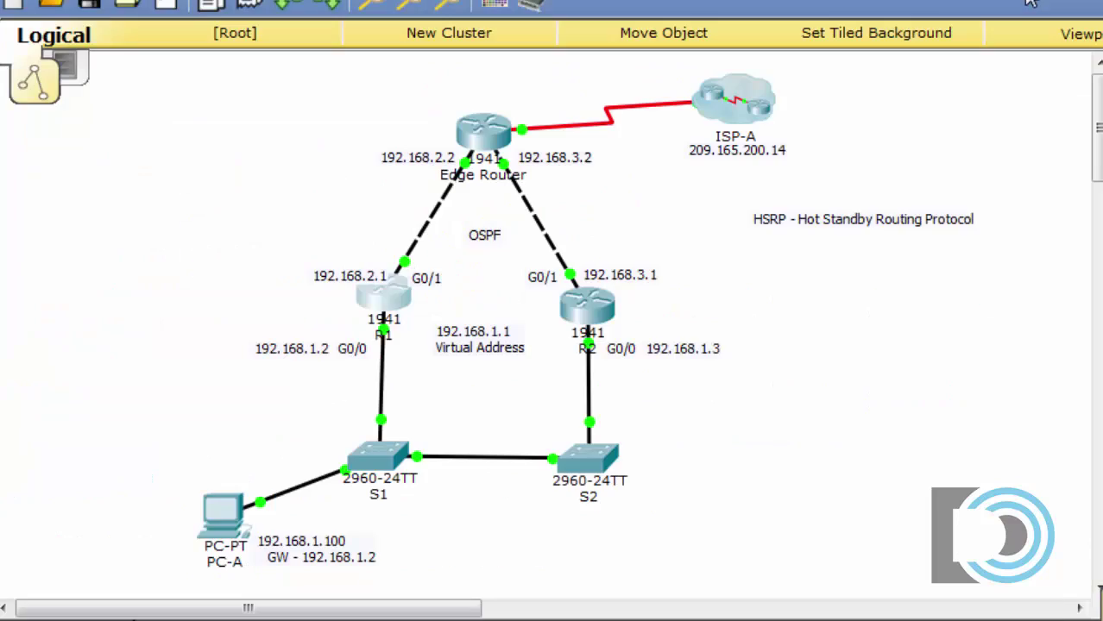
click(585, 305)
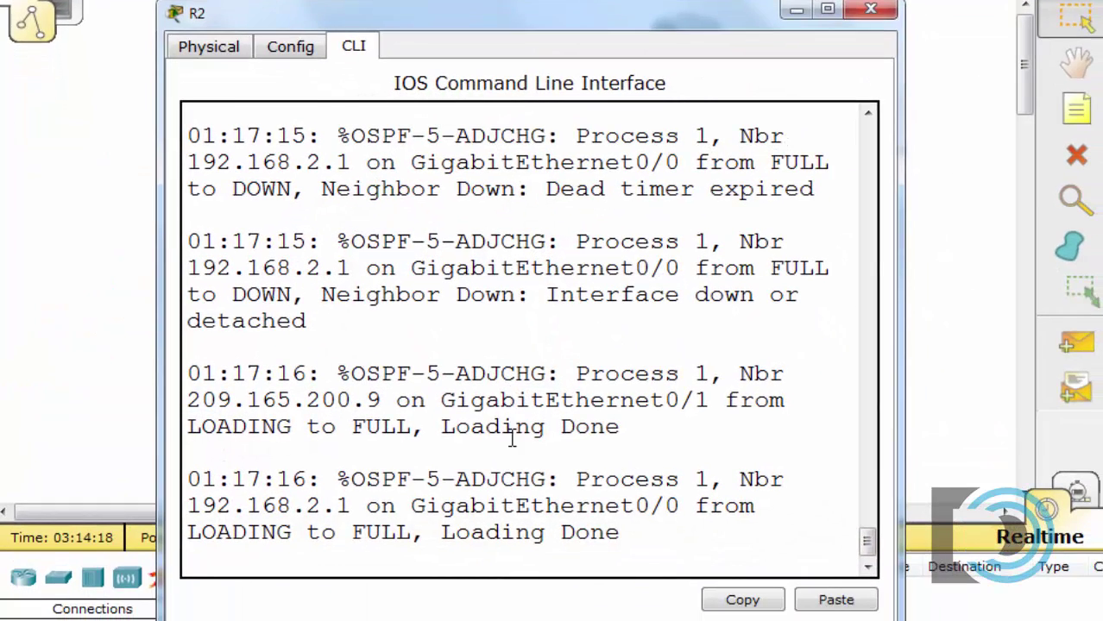
key(Return)
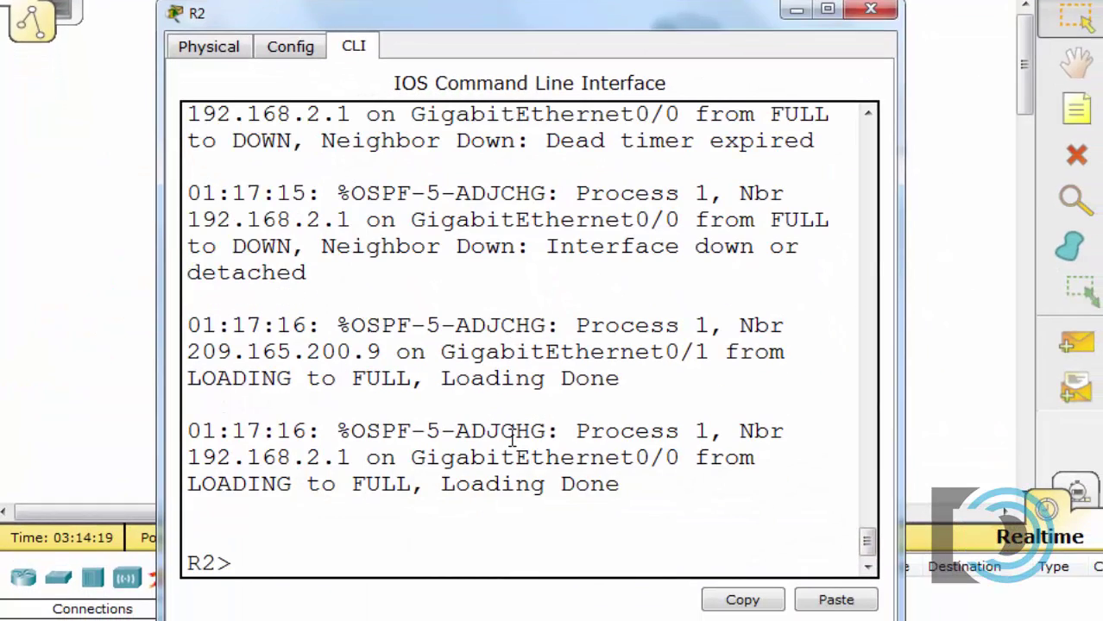
text(en)
key(Return)
text(conf t)
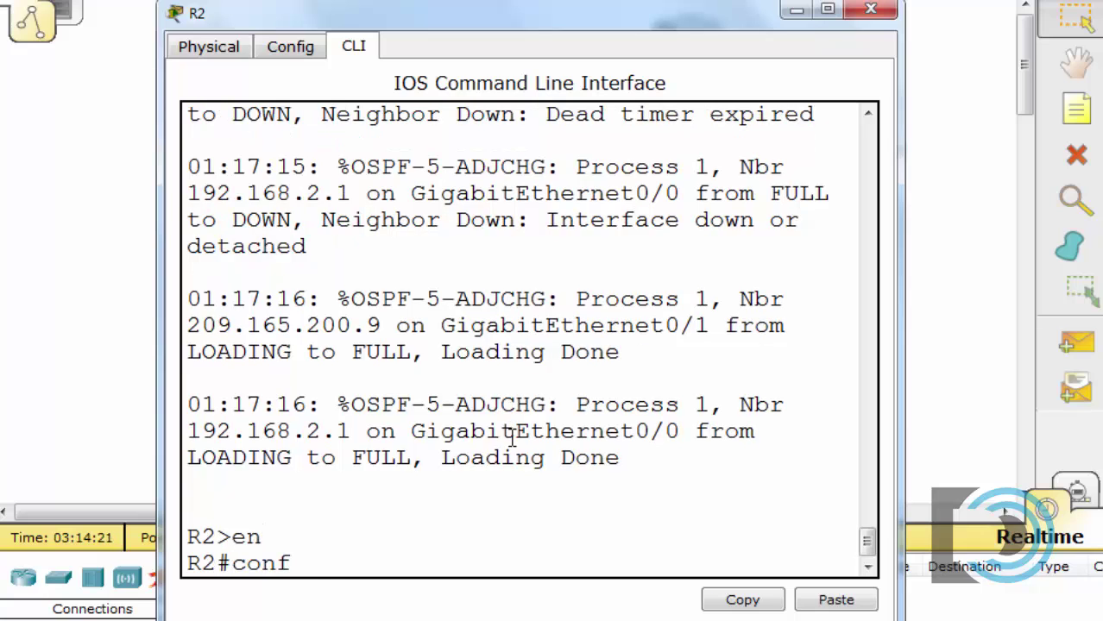
key(Return)
text(int g0/0)
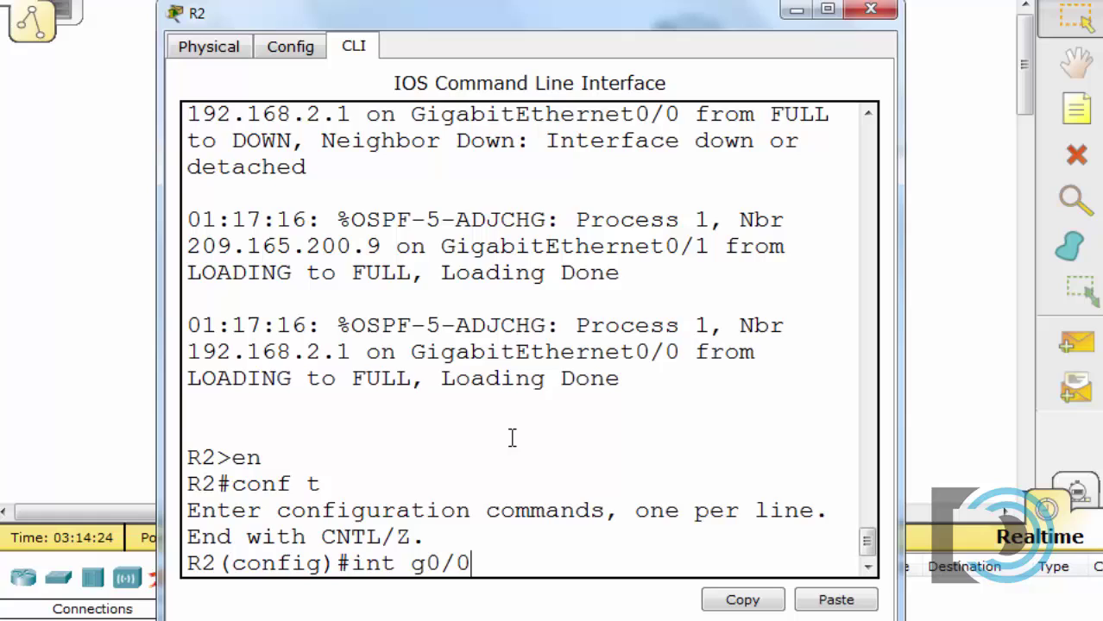
key(Return)
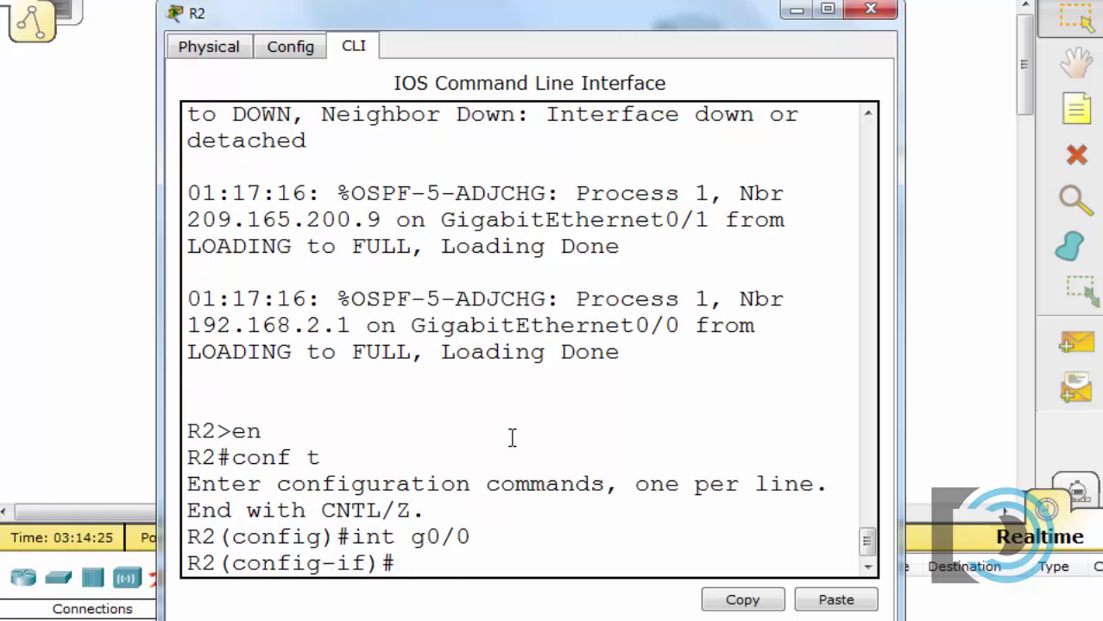
Set HSRP group 1's virtual IP address to 192.168.1.1 on R2's g0/0 interface.
text(stand)
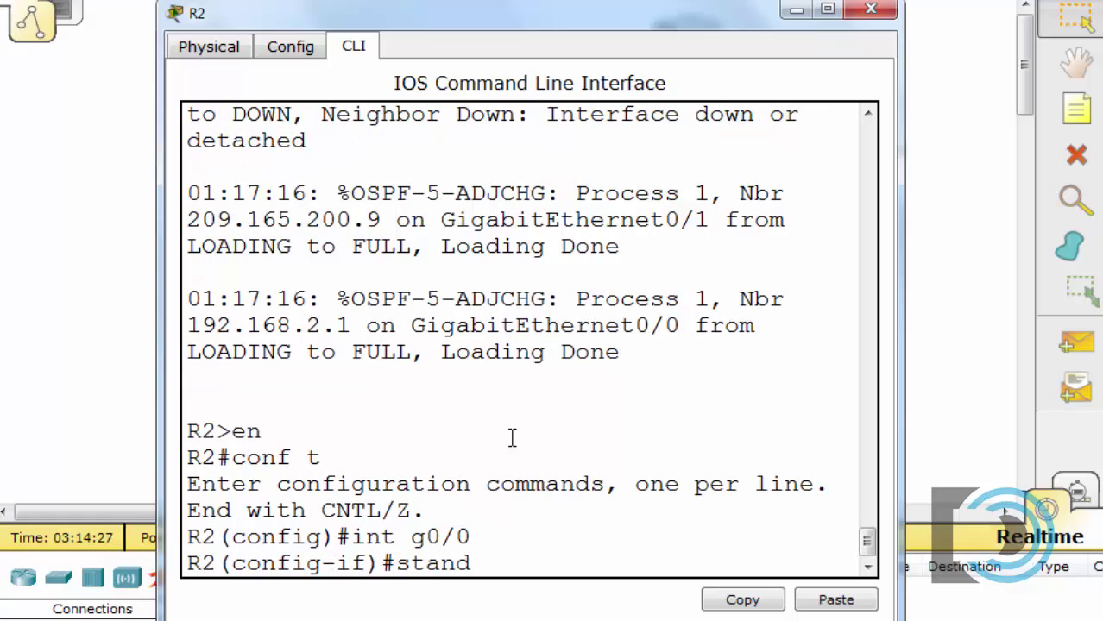
text(by 1 ip )
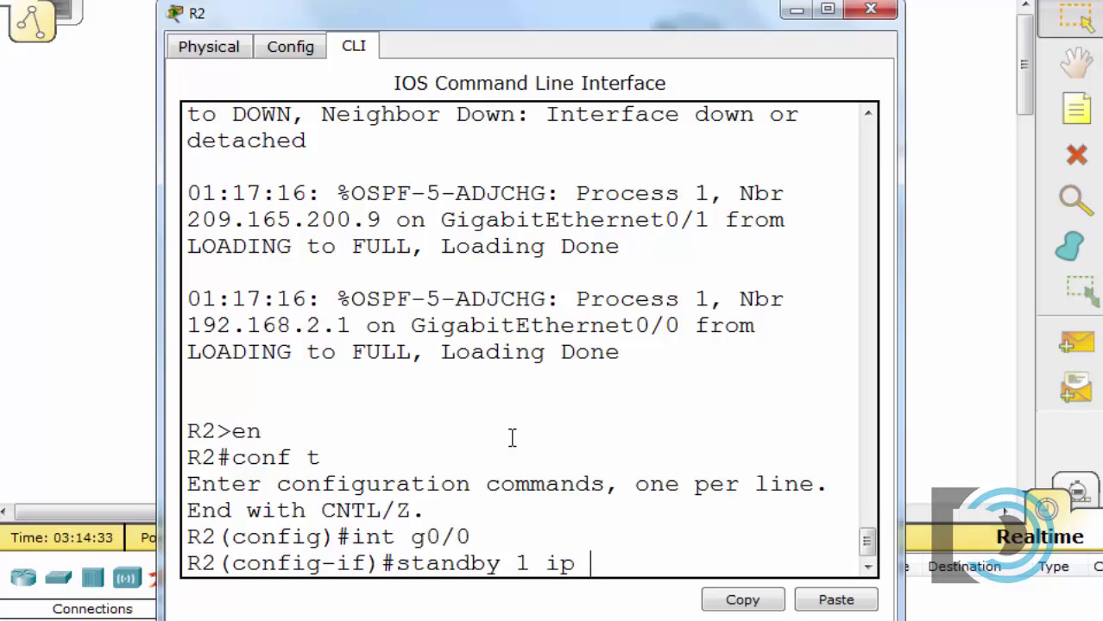
text(192.16)
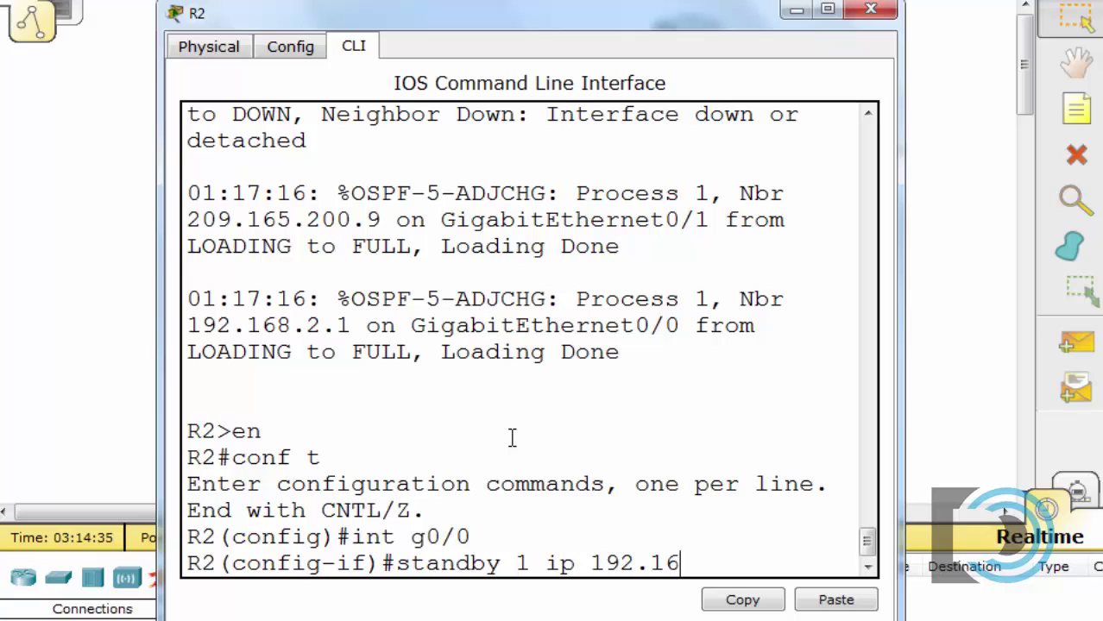
text(8.1.1)
key(Return)
Clear the stray character at R2's prompt and widen the console window so full messages fit.
text(d)
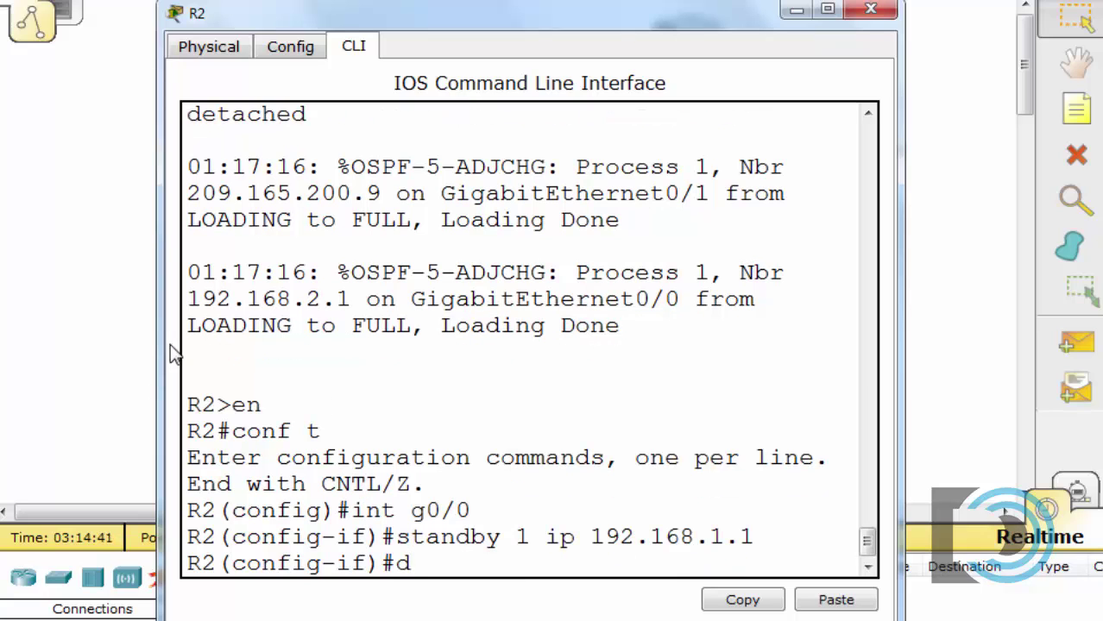
drag(164, 334, 38, 337)
key(BackSpace)
key(Return)
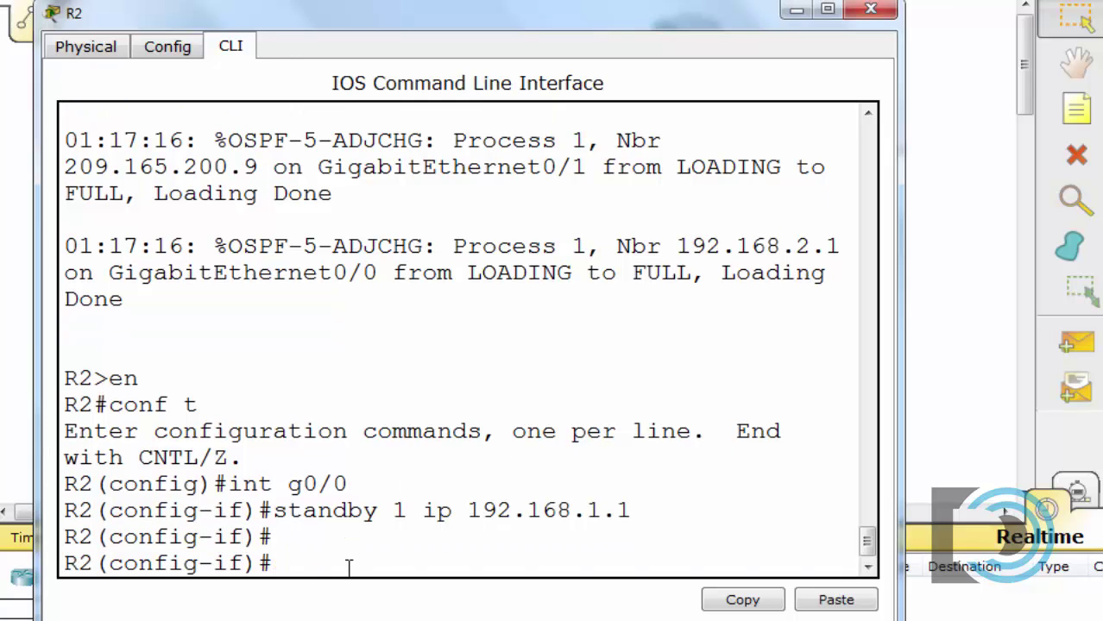
drag(390, 10, 350, 0)
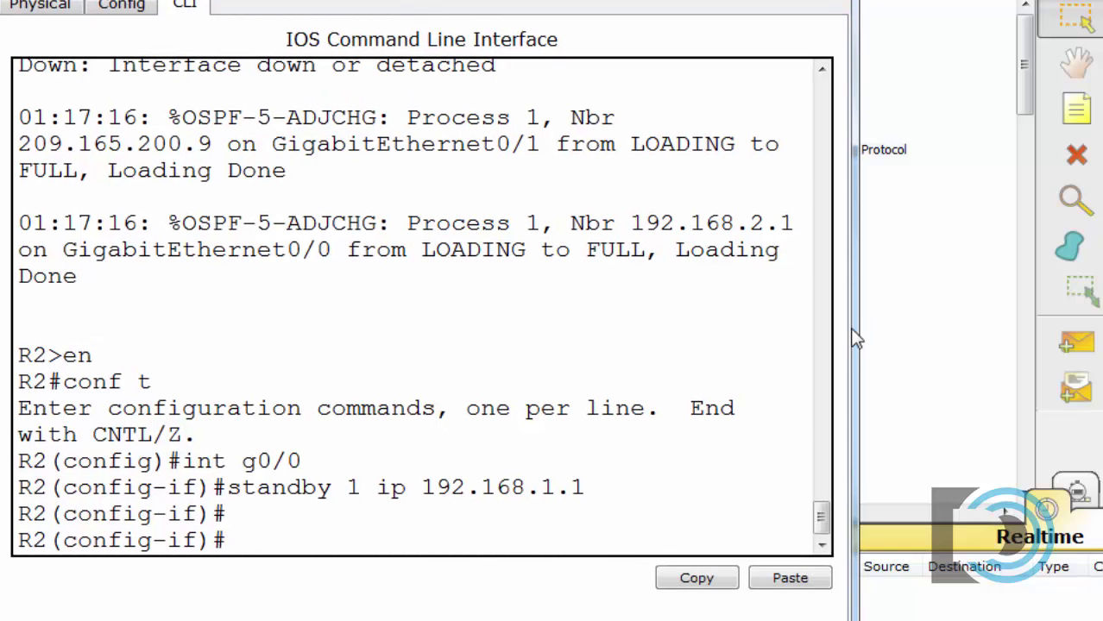
drag(852, 338, 1046, 339)
key(Return)
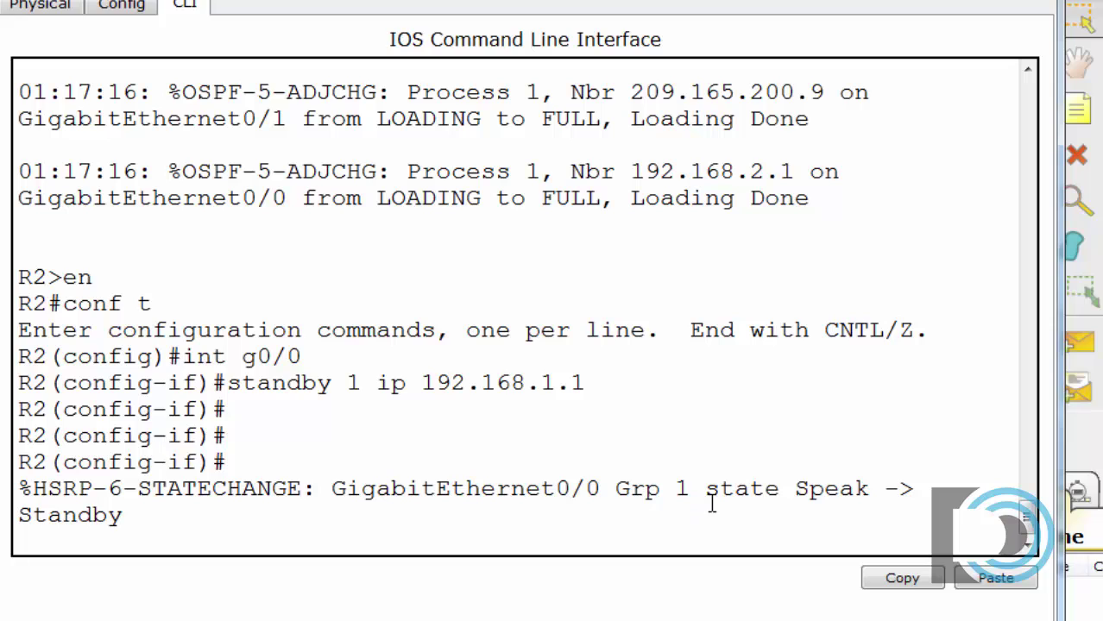
Examine the HSRP state-change messages in R2's and R1's consoles, highlighting the reported states, and return to the topology.
drag(797, 490, 873, 485)
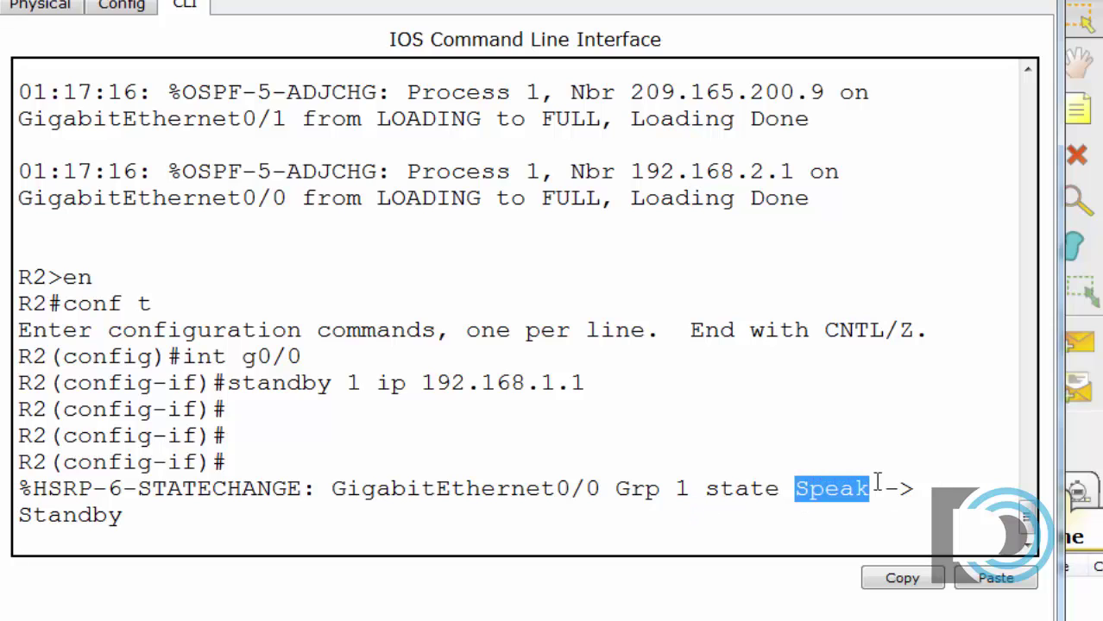
drag(121, 515, 10, 515)
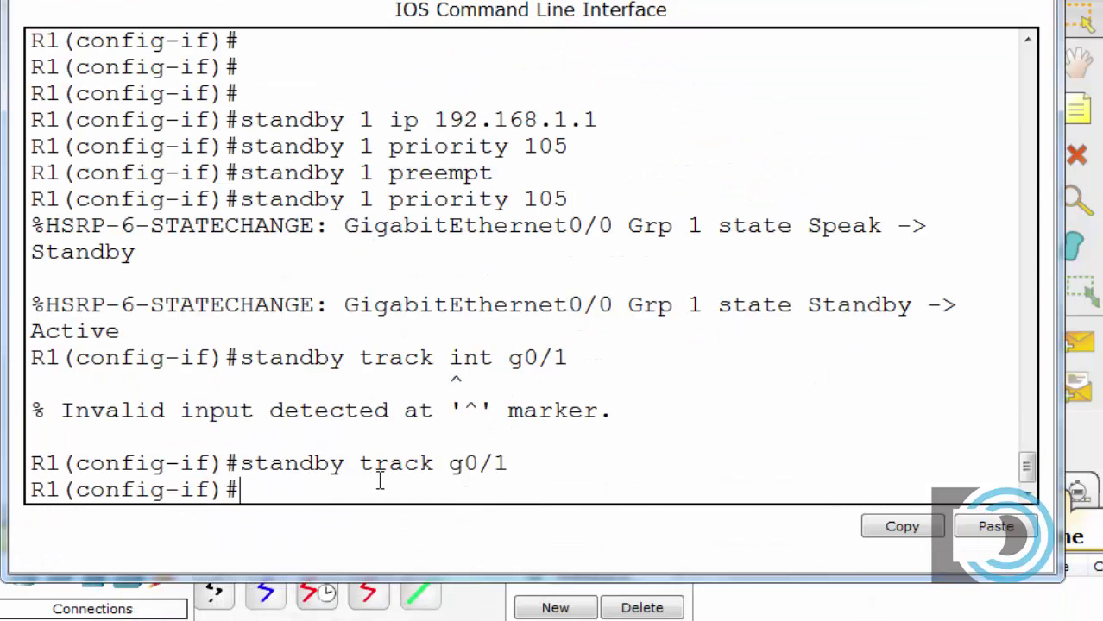
click(508, 467)
drag(31, 304, 336, 307)
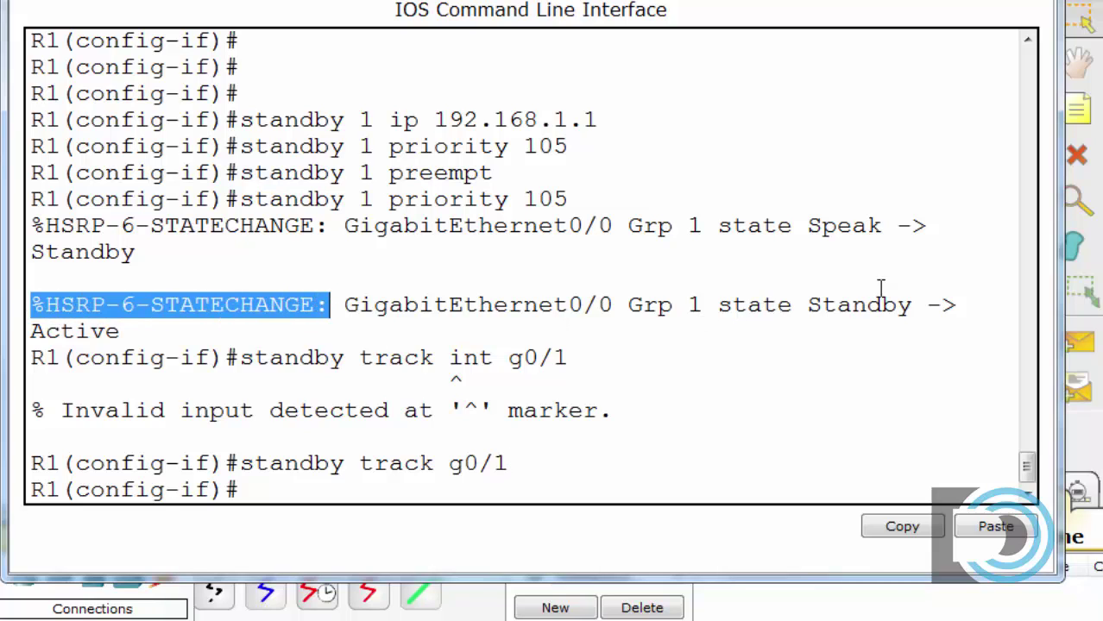
double_click(76, 337)
click(616, 419)
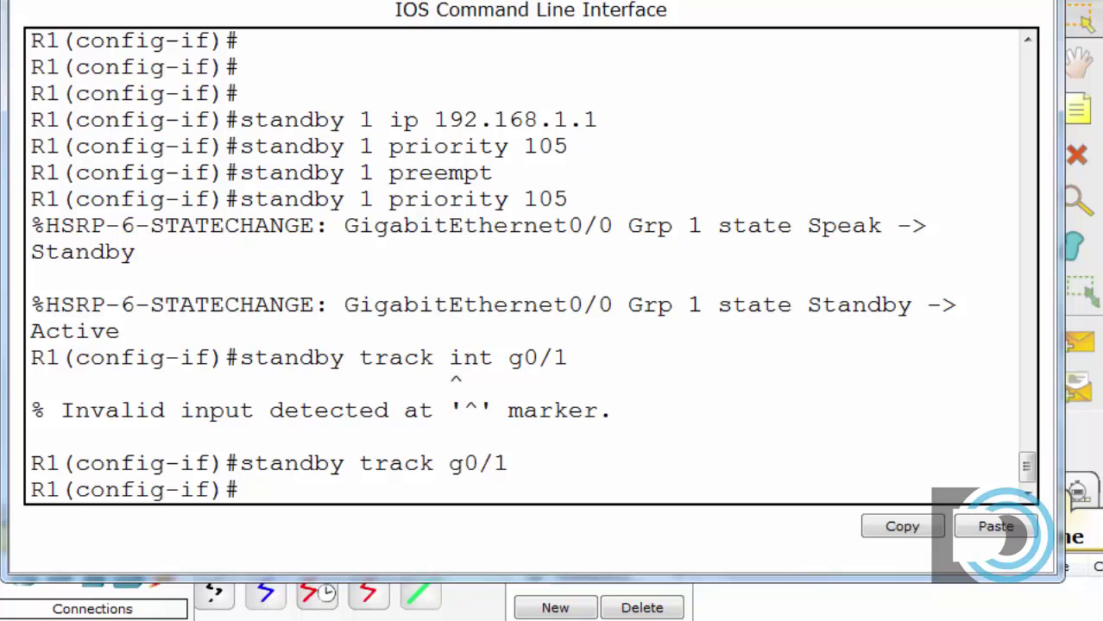
key(alt+F4)
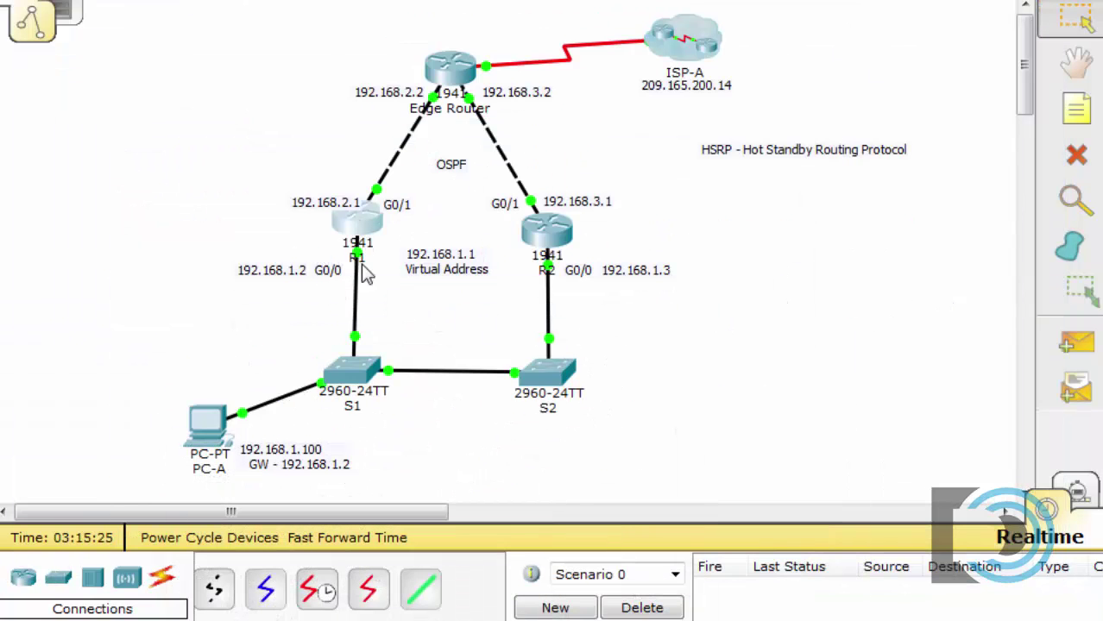
Add a note reading "Active" to the topology and place it on router R1.
click(1094, 121)
click(319, 291)
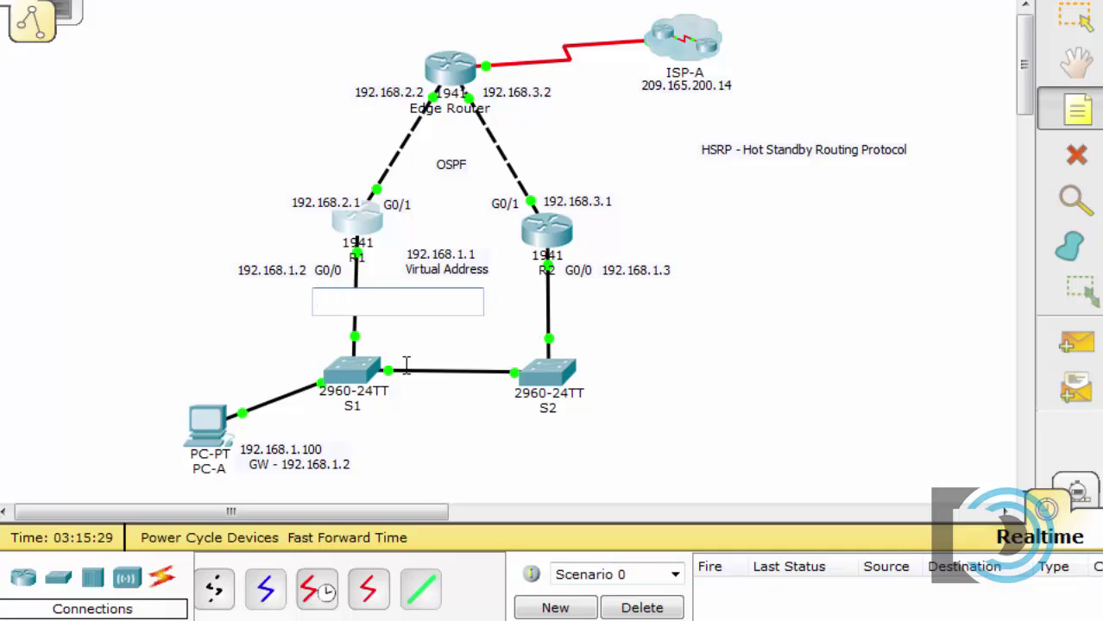
text(Active)
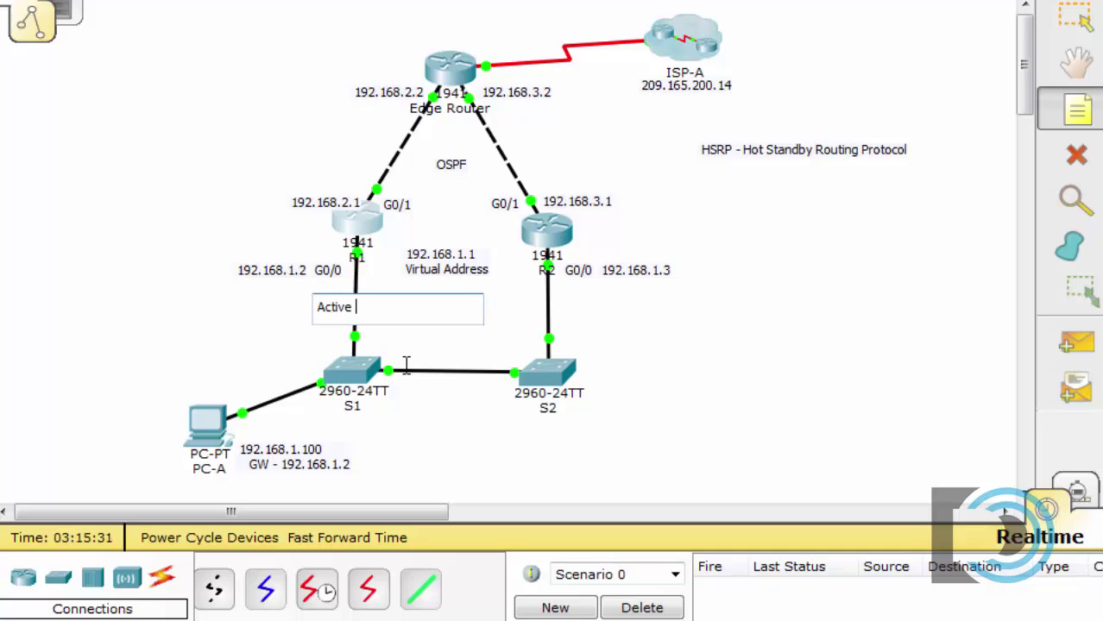
click(1090, 30)
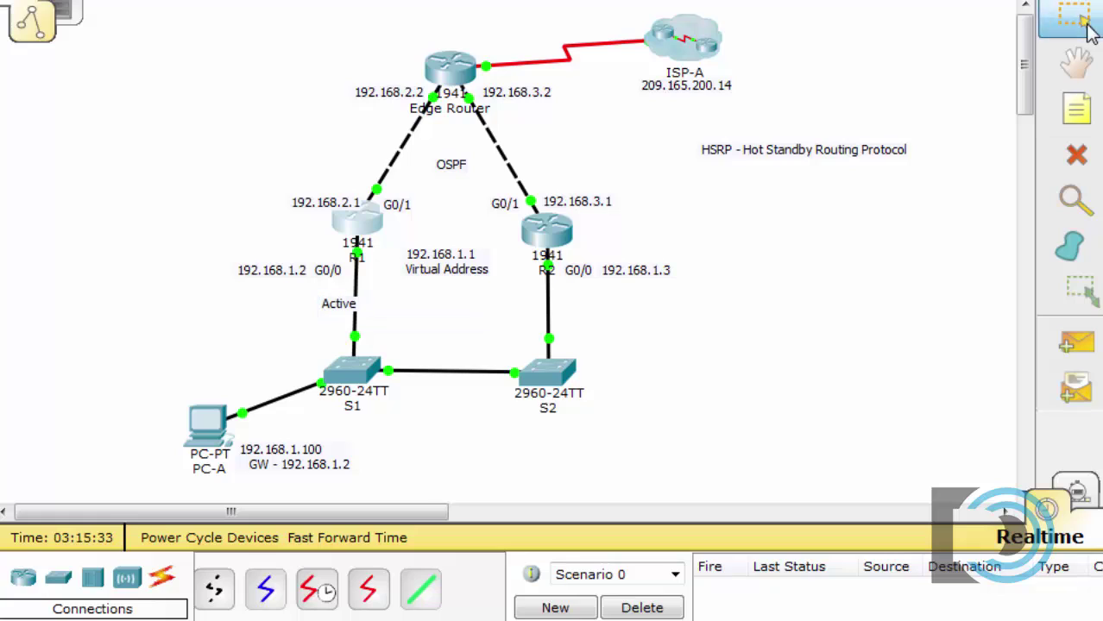
drag(340, 306, 357, 230)
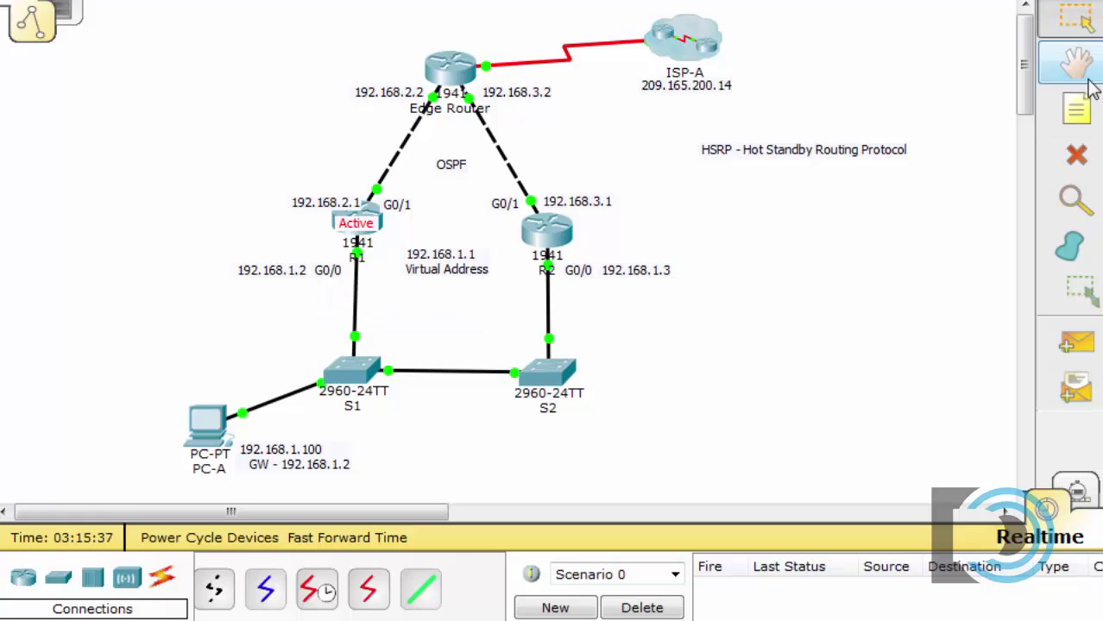
Add a note reading "Standby" to the topology and place it on router R2.
click(1076, 107)
click(528, 231)
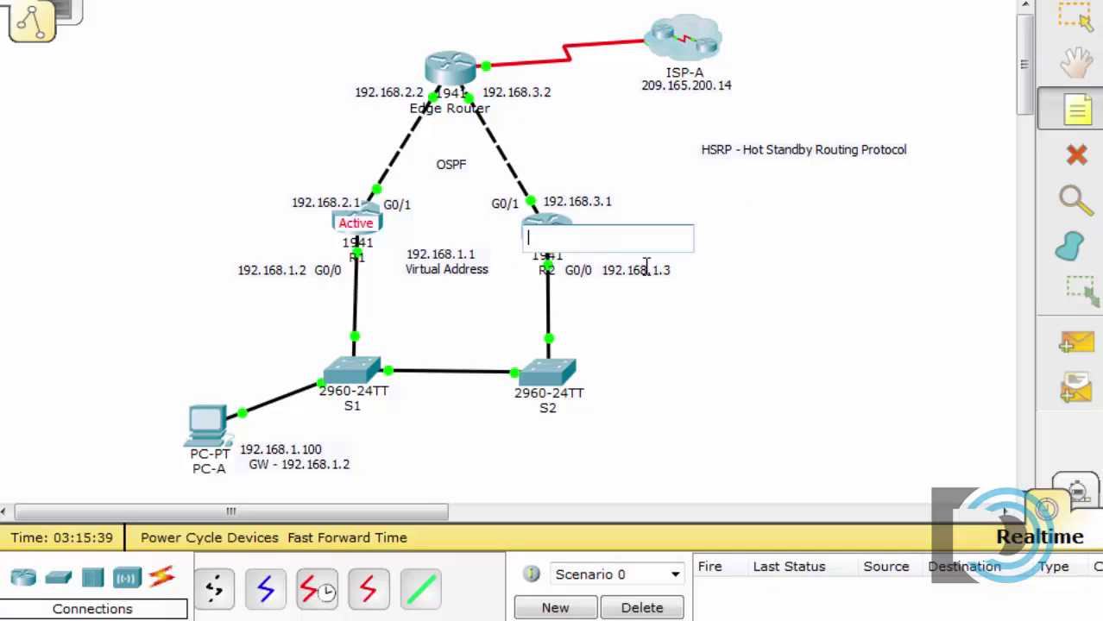
text(Stand)
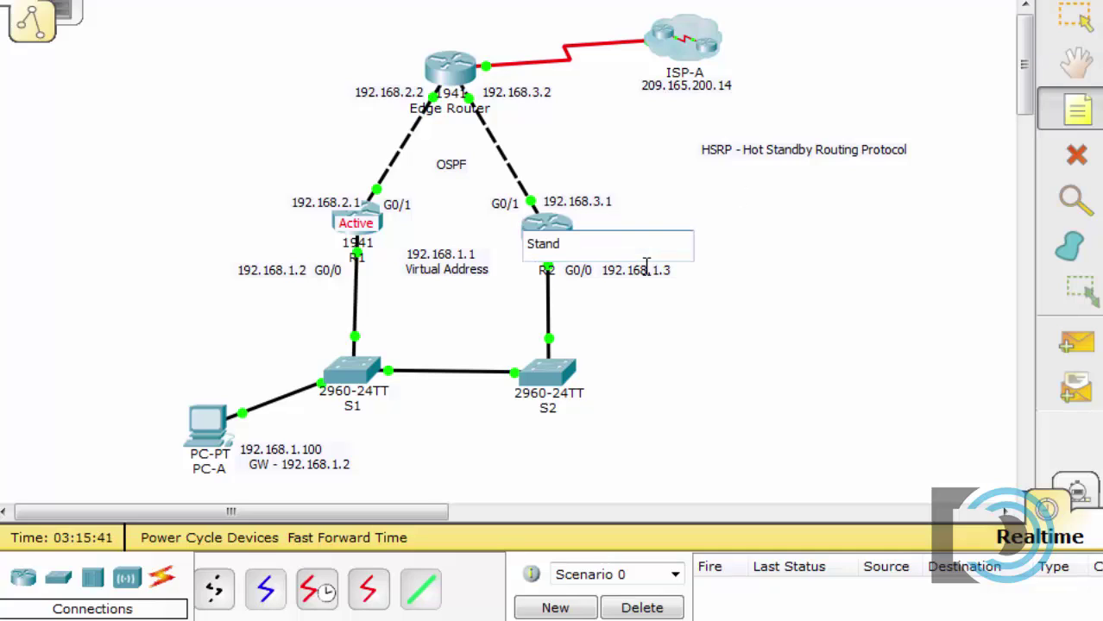
text(by)
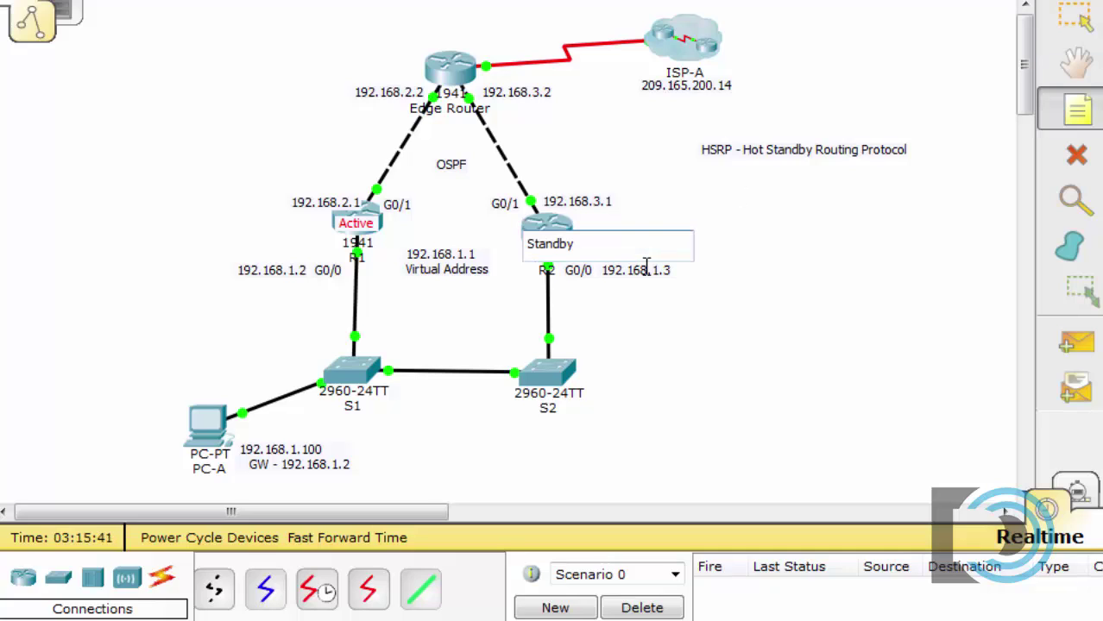
click(1070, 35)
click(539, 238)
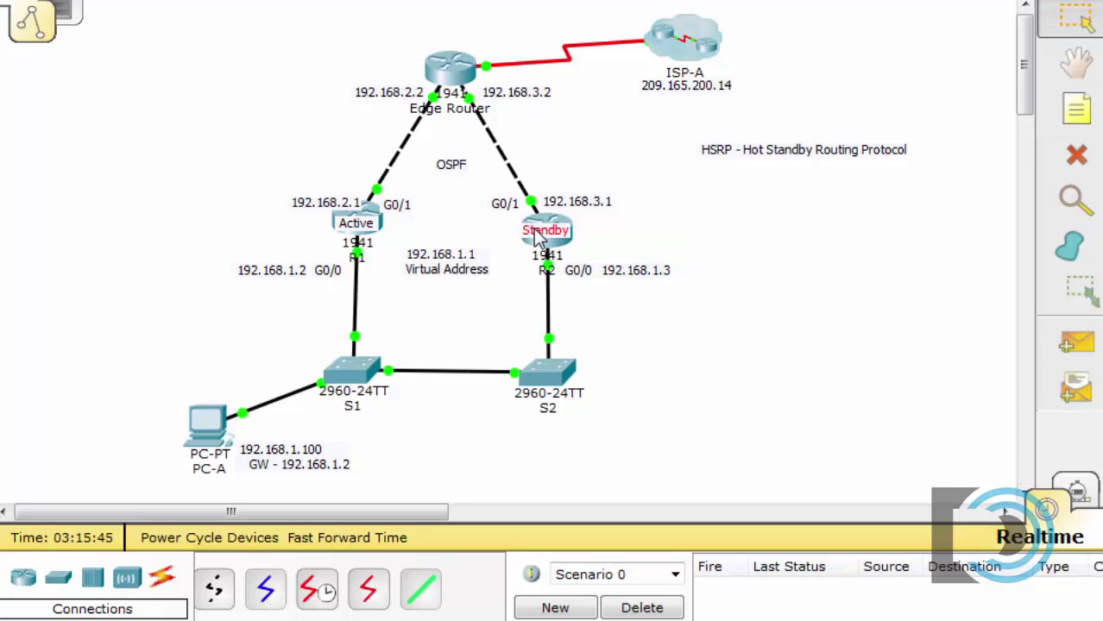
Change the gateway in PC-A's topology note to 192.168.1.1.
click(733, 247)
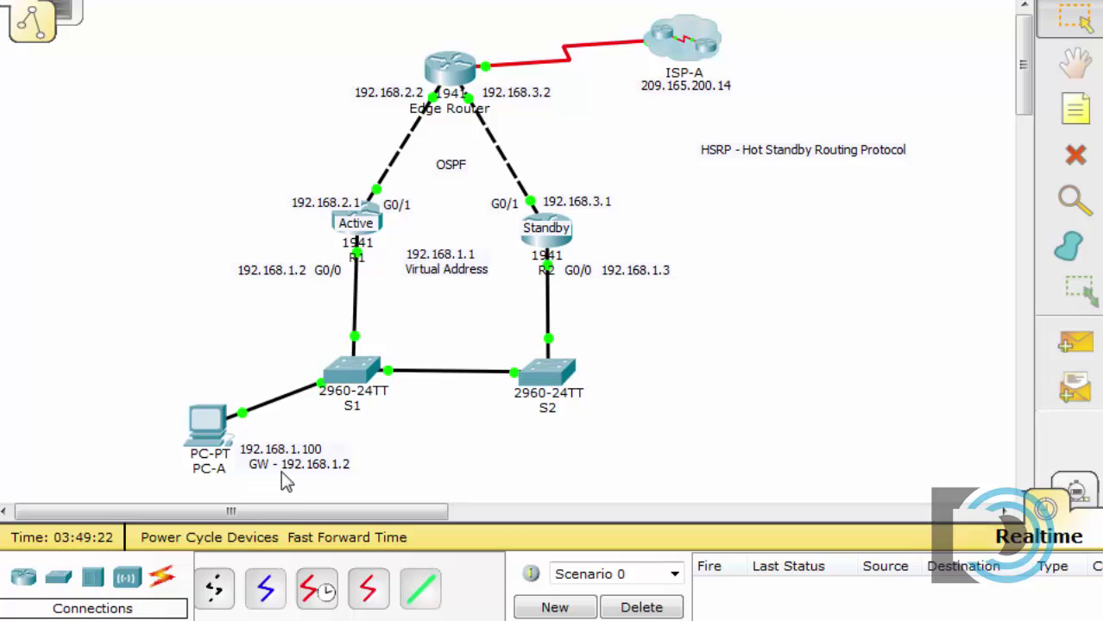
double_click(352, 467)
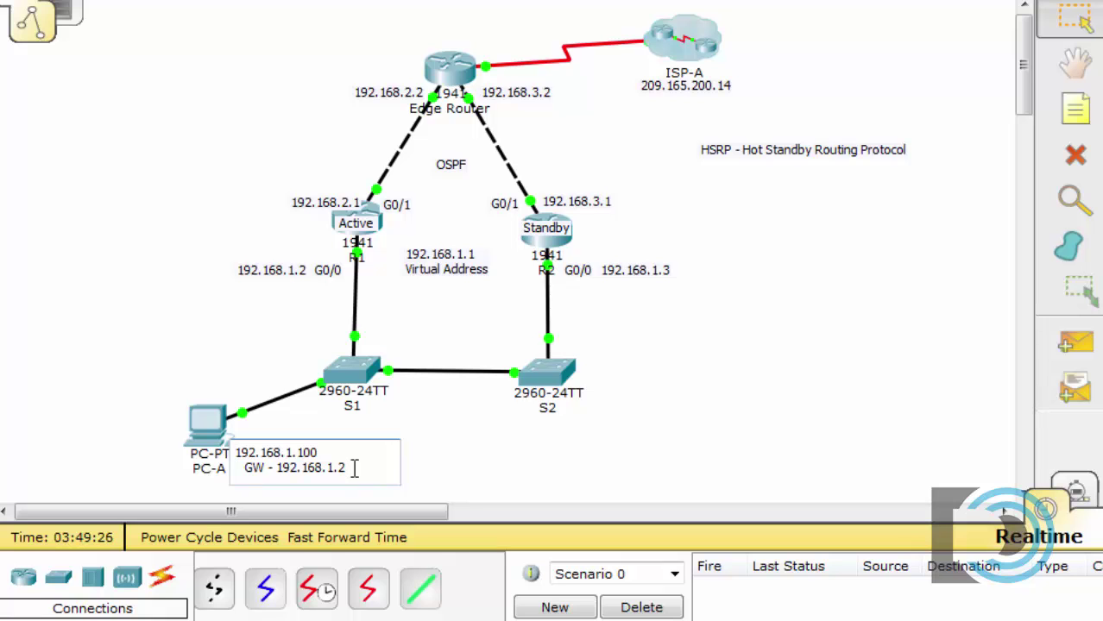
text(1)
click(436, 451)
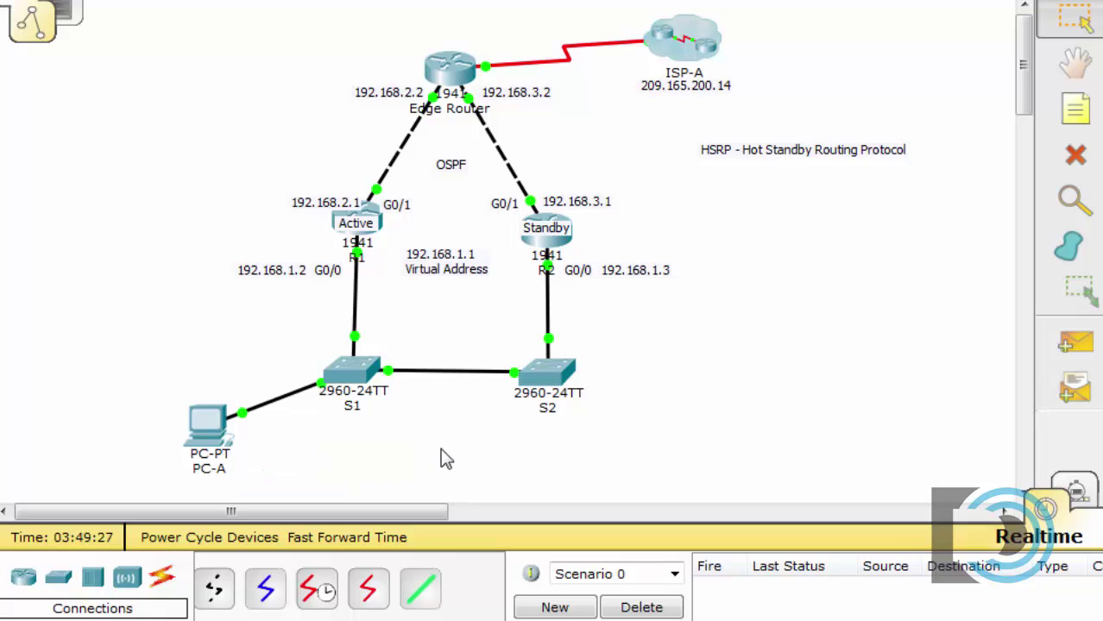
Check the default gateway in PC-A's IP configuration and close the settings.
click(210, 442)
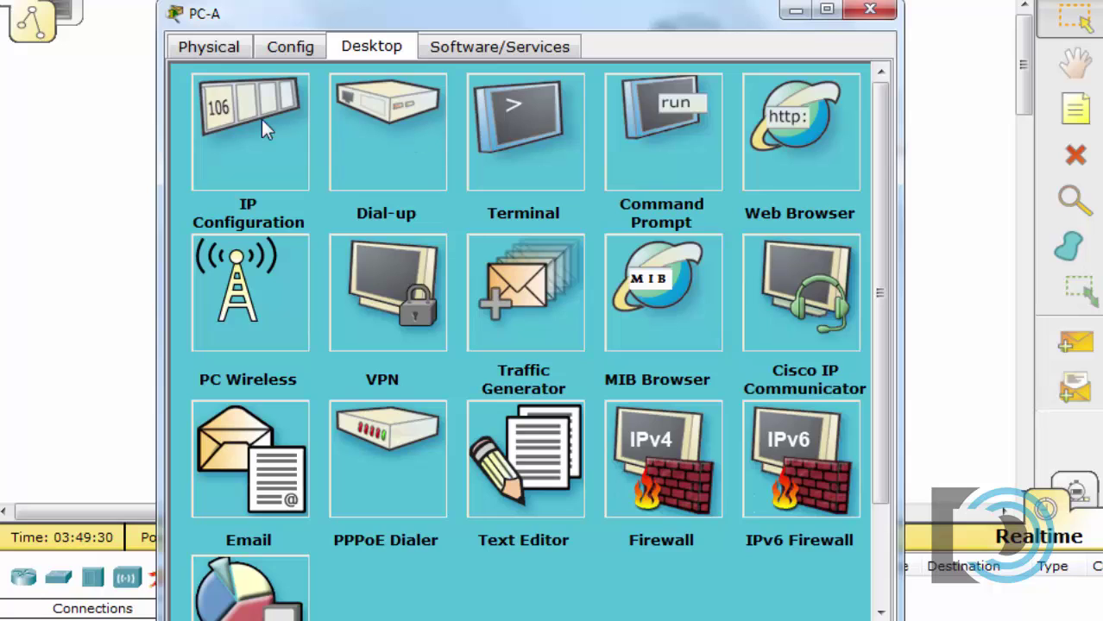
click(264, 123)
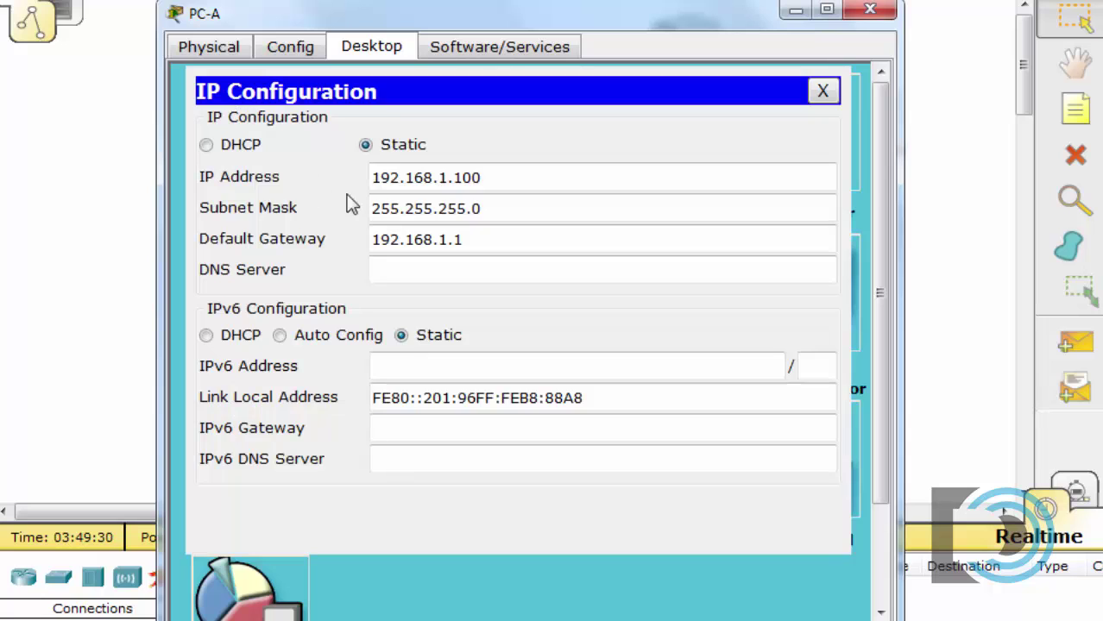
click(824, 91)
Ping the virtual gateway 192.168.1.1 from PC-A's command prompt.
click(642, 122)
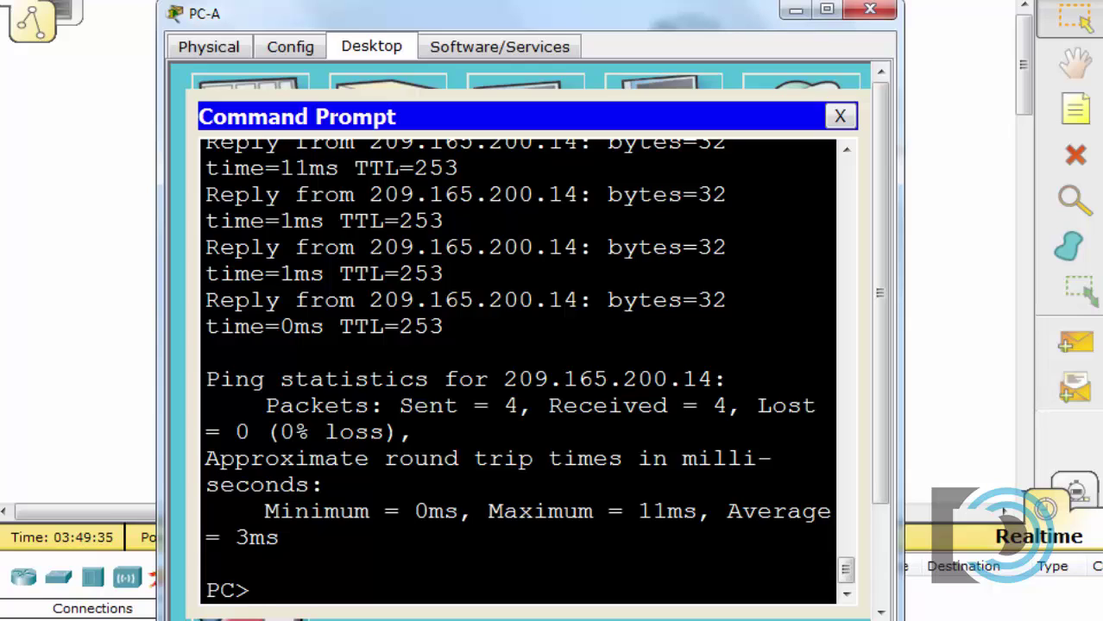
text(ping 1)
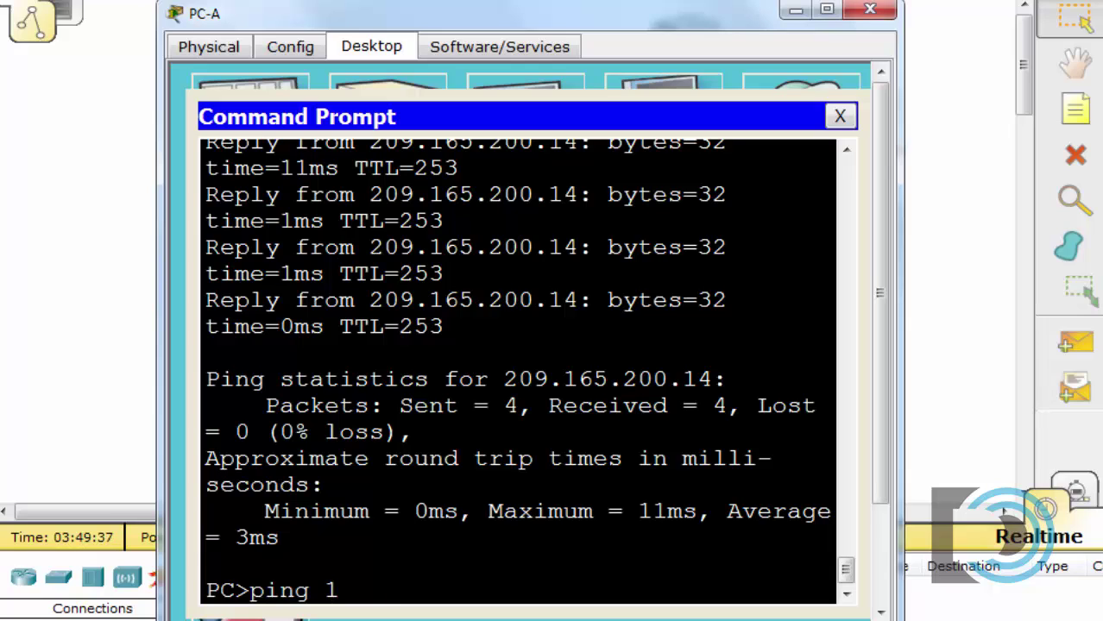
text(92.16)
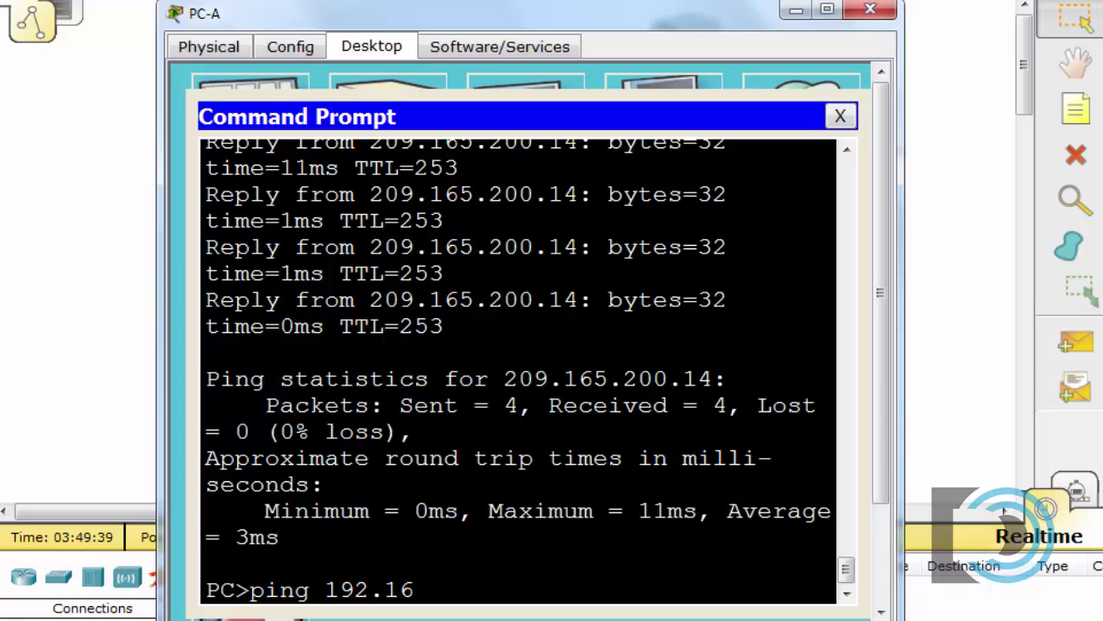
text(8.1.1)
key(Return)
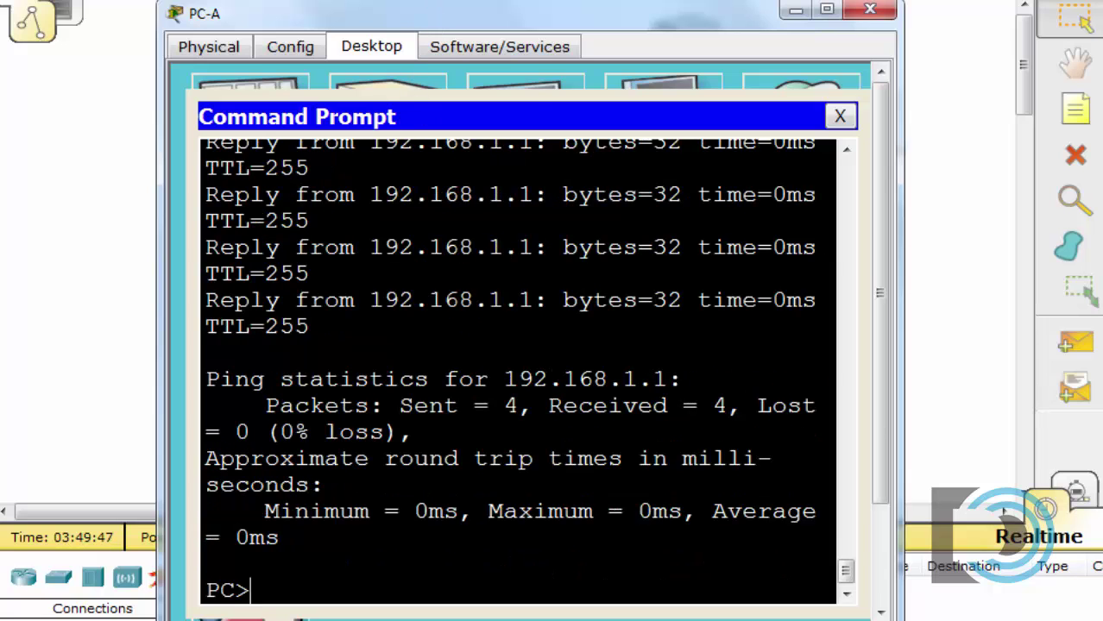
Move the PC-A window aside to check ISP-A's address and ping 209.165.200.14 from the command prompt.
drag(600, 23, 267, 56)
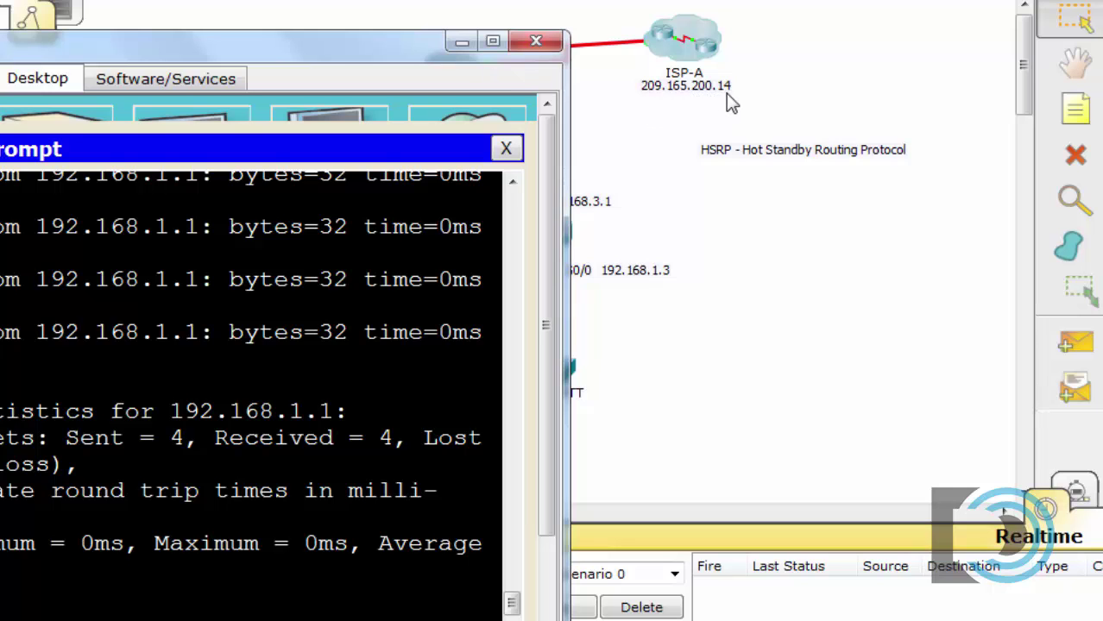
double_click(382, 46)
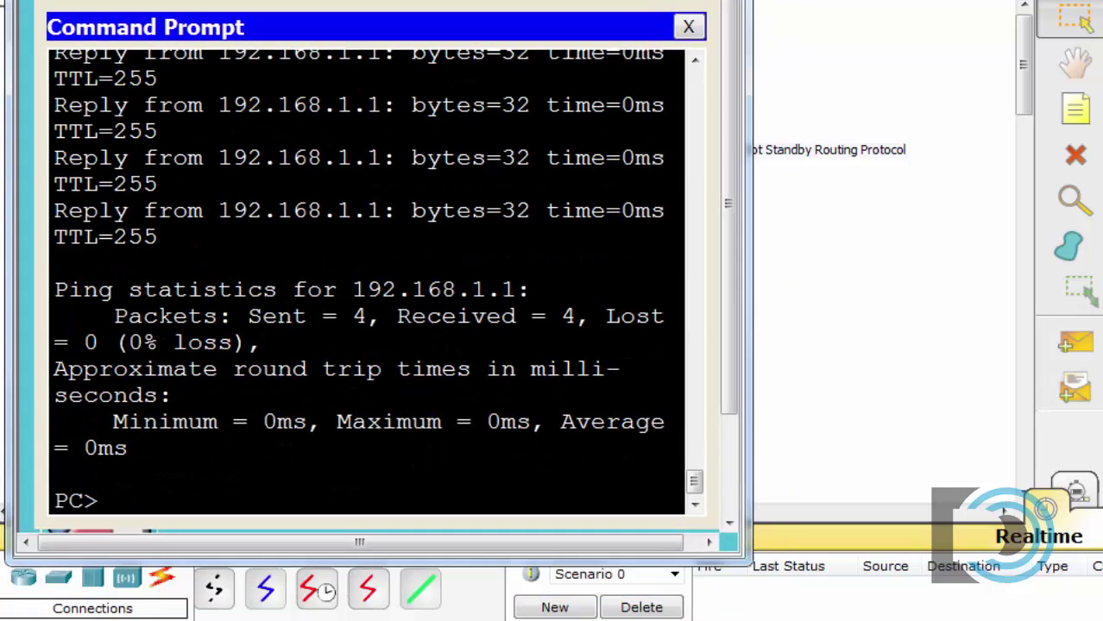
text(ping 2)
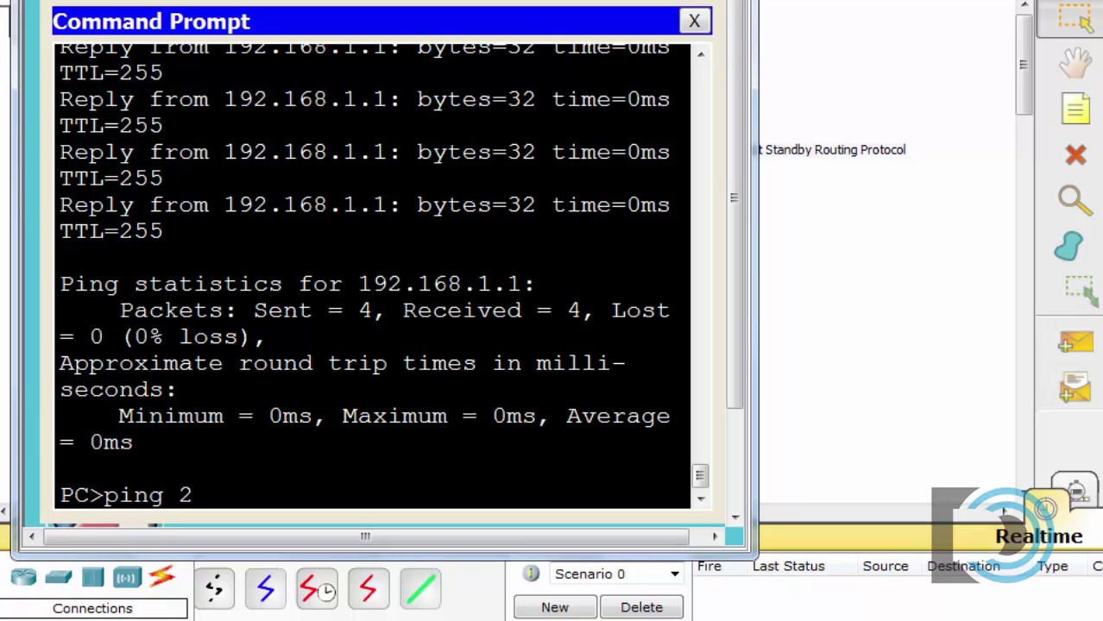
text(09.165.200.14)
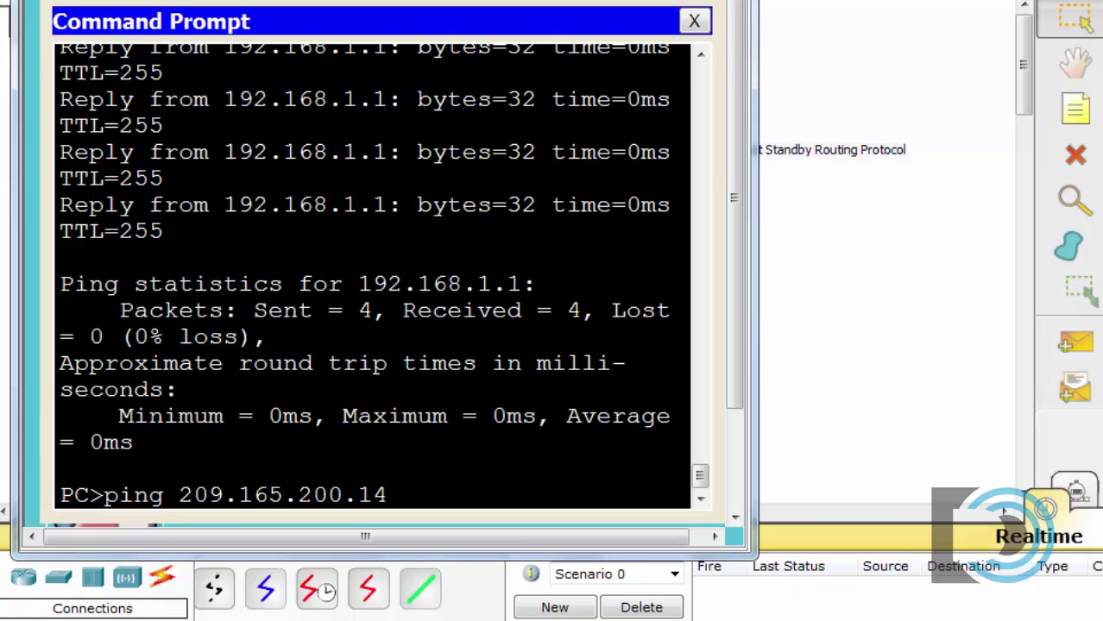
key(Return)
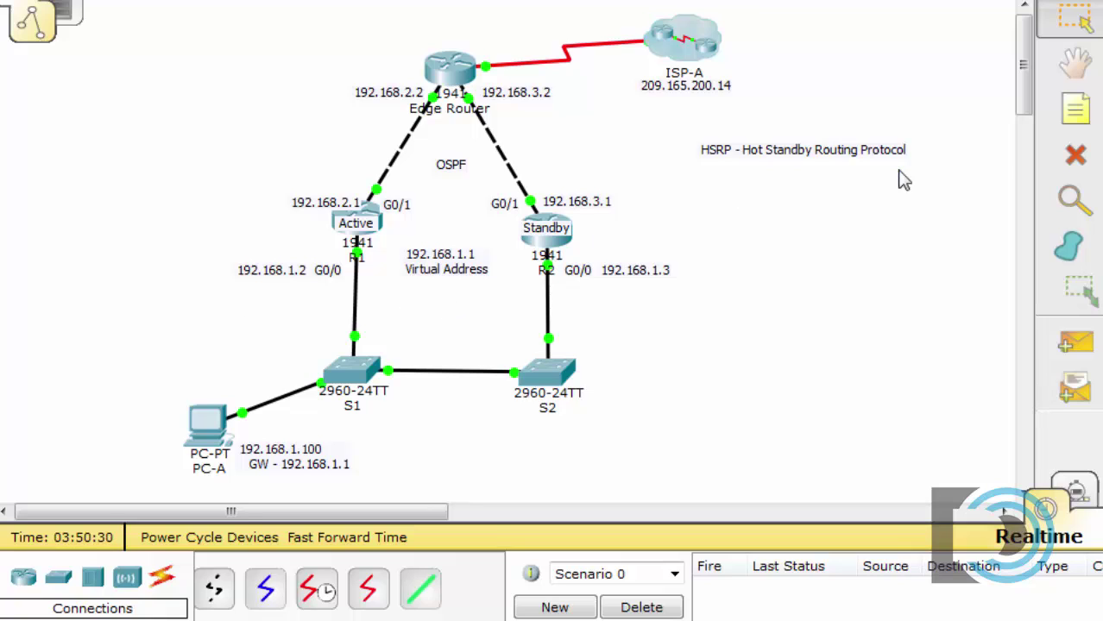
Delete the cable between router R1 and switch S1 to simulate a failure of the active gateway.
click(1075, 155)
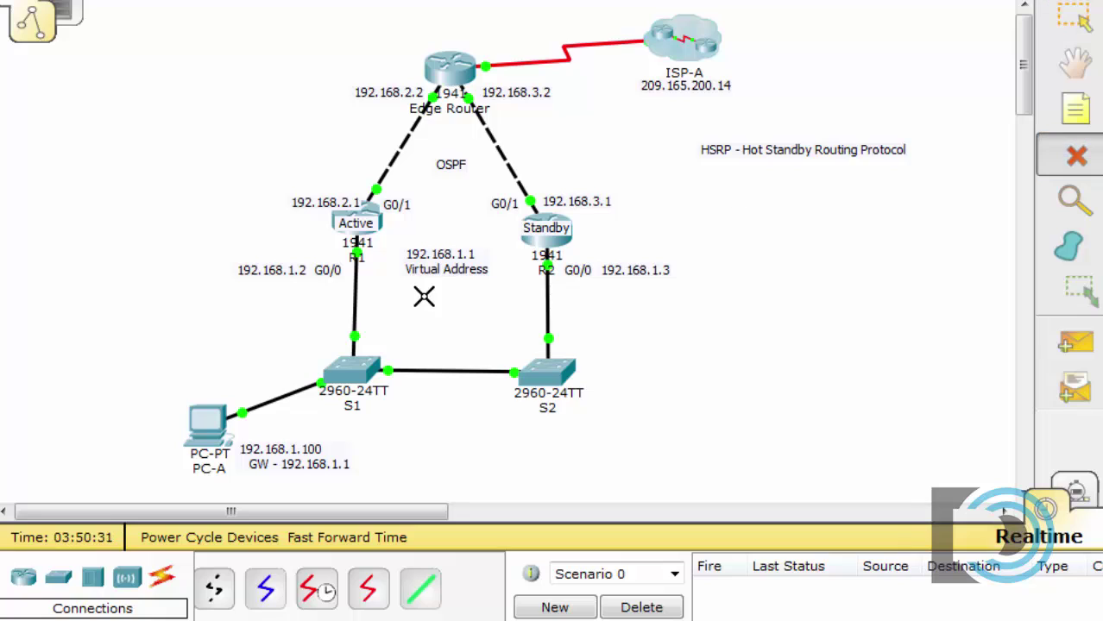
click(354, 286)
click(1077, 19)
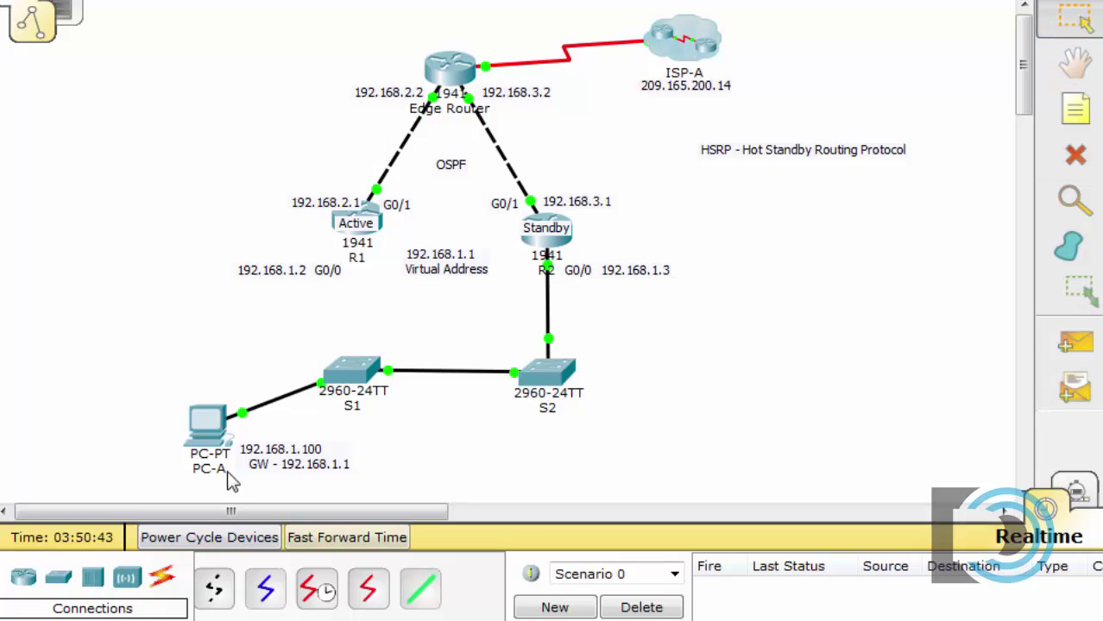
Examine the HSRP state-change message in R2's console after the R1–S1 link removal.
click(537, 244)
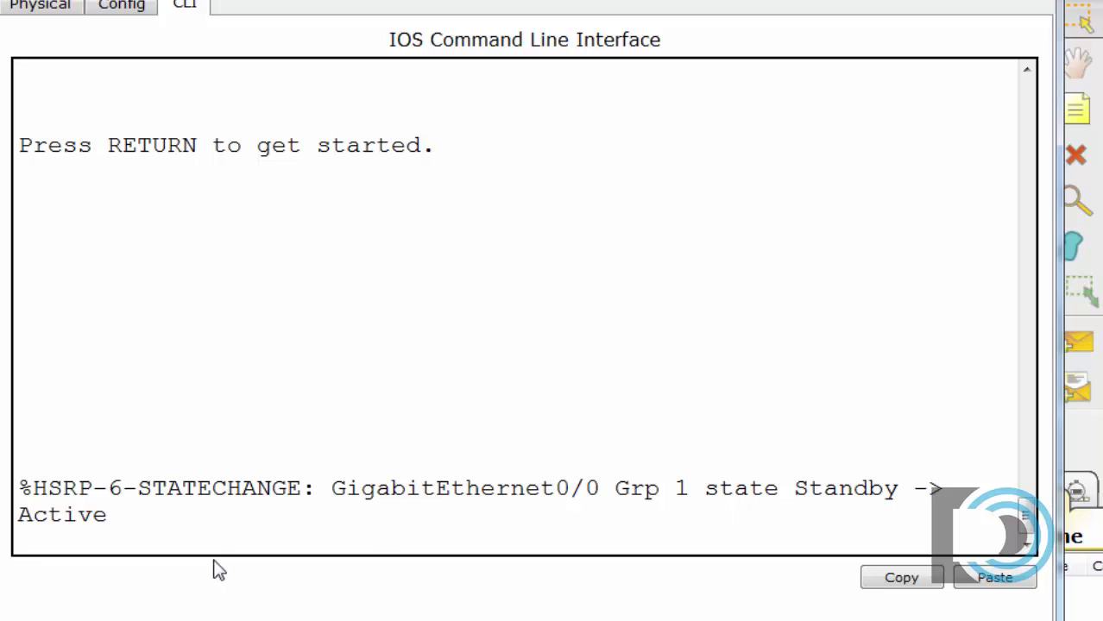
click(208, 271)
key(Return)
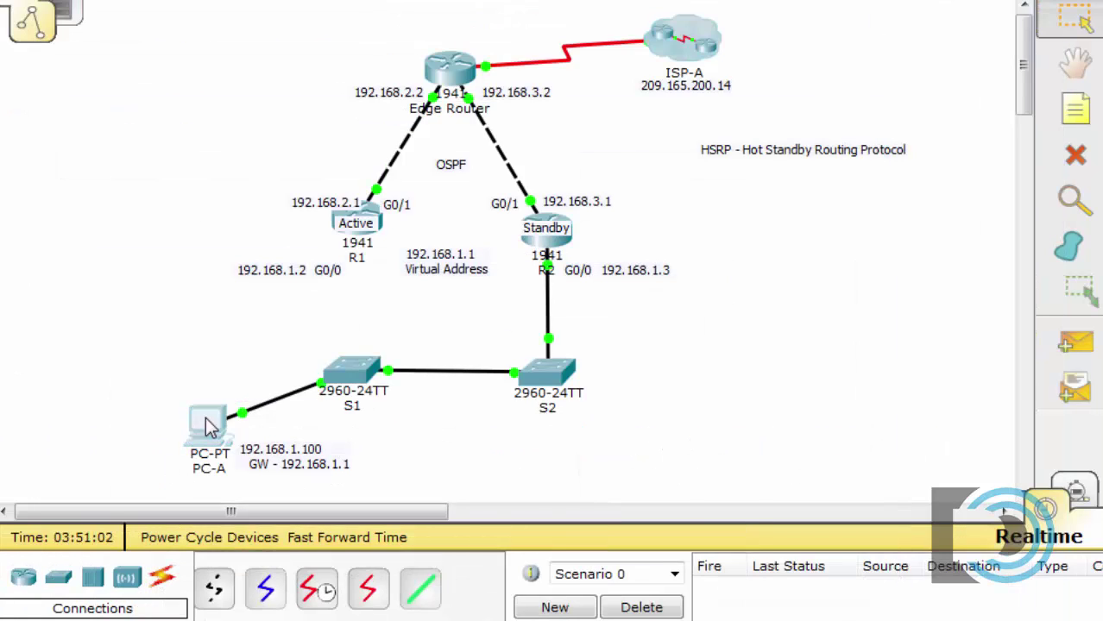
Repeat the ping to 209.165.200.14 from PC-A with the R1–S1 link removed, and return to the topology.
click(207, 415)
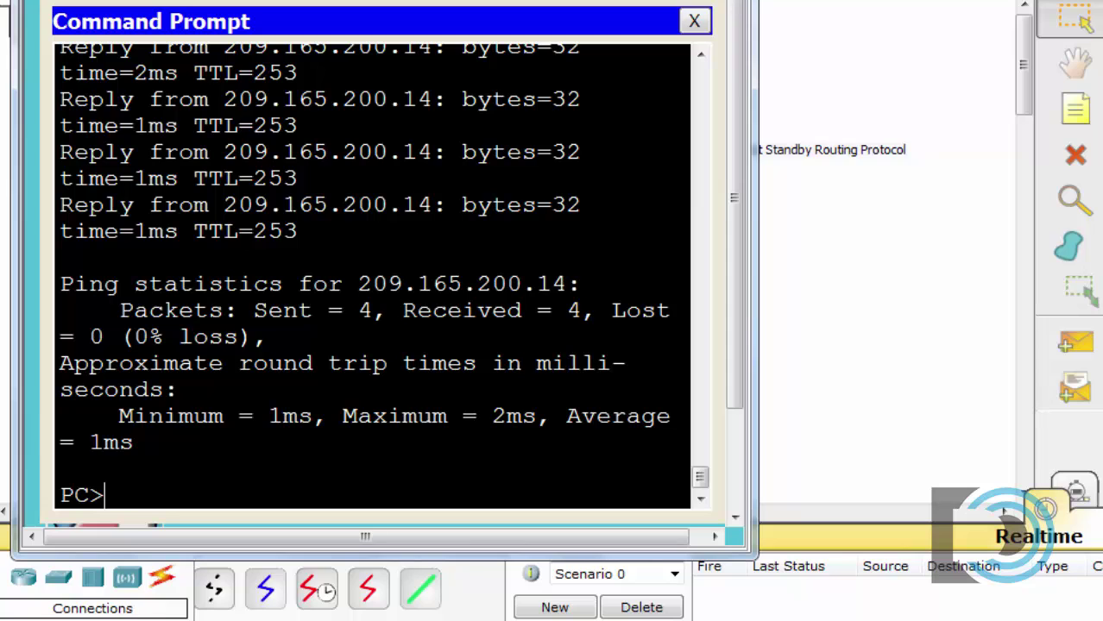
key(Up)
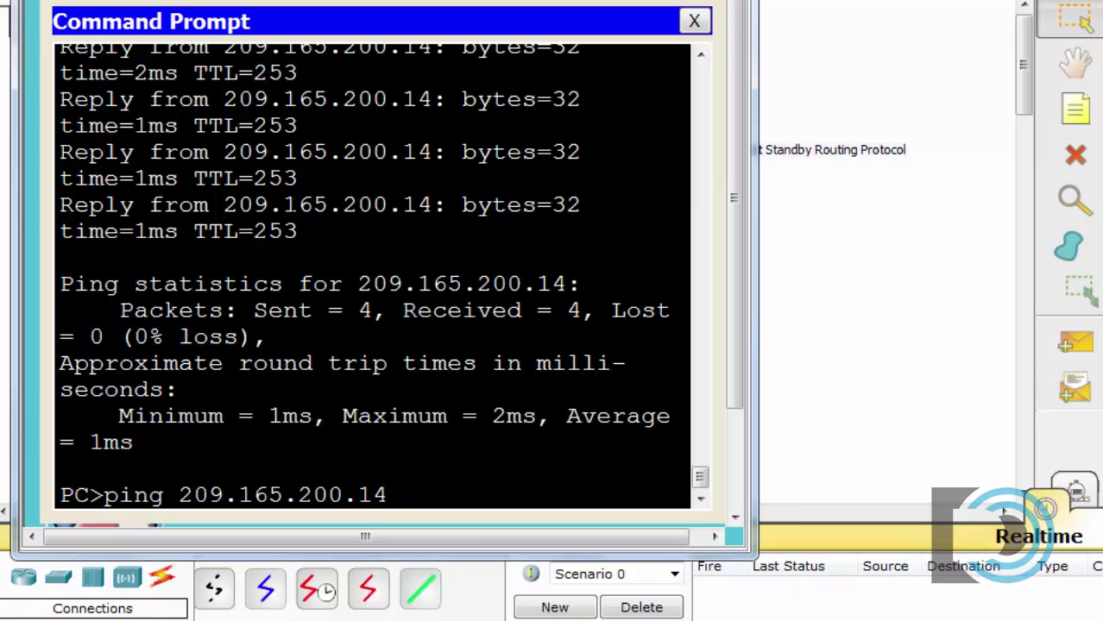
key(Return)
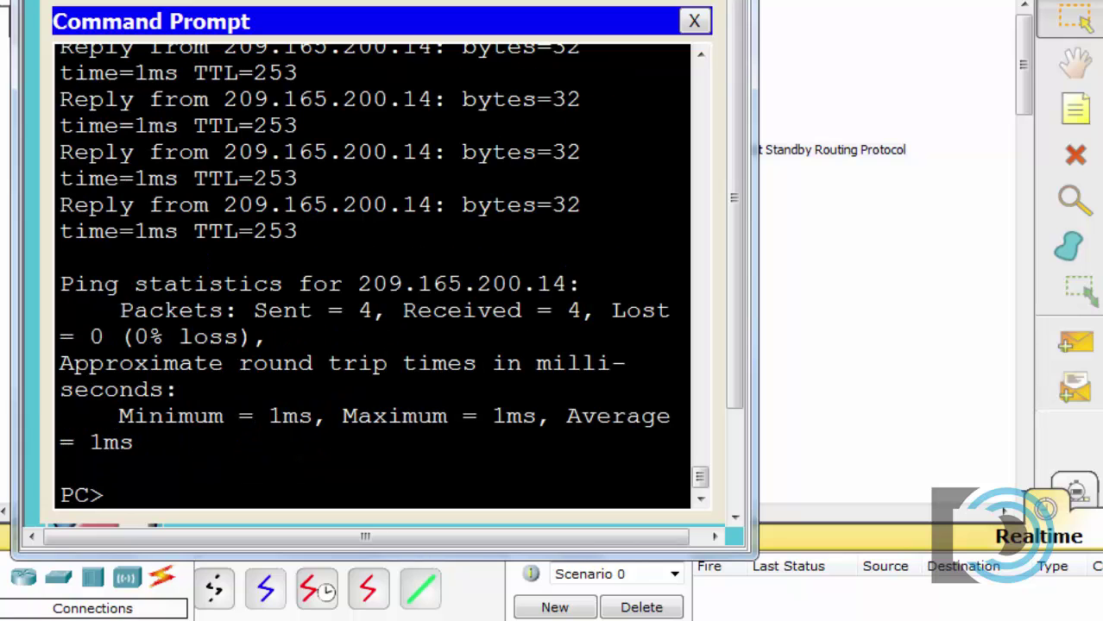
click(694, 21)
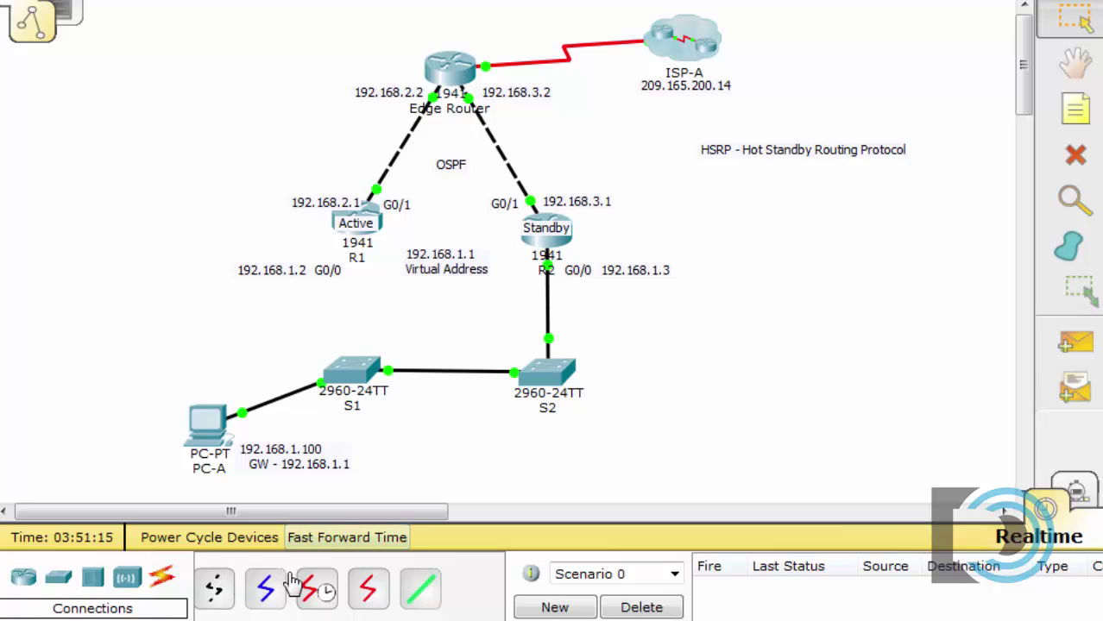
Reconnect S1's GigabitEthernet0/1 to R1's G0/0 with a copper straight-through cable and fast-forward the simulation time.
scroll(324, 595, up, 1)
scroll(323, 591, up, 2)
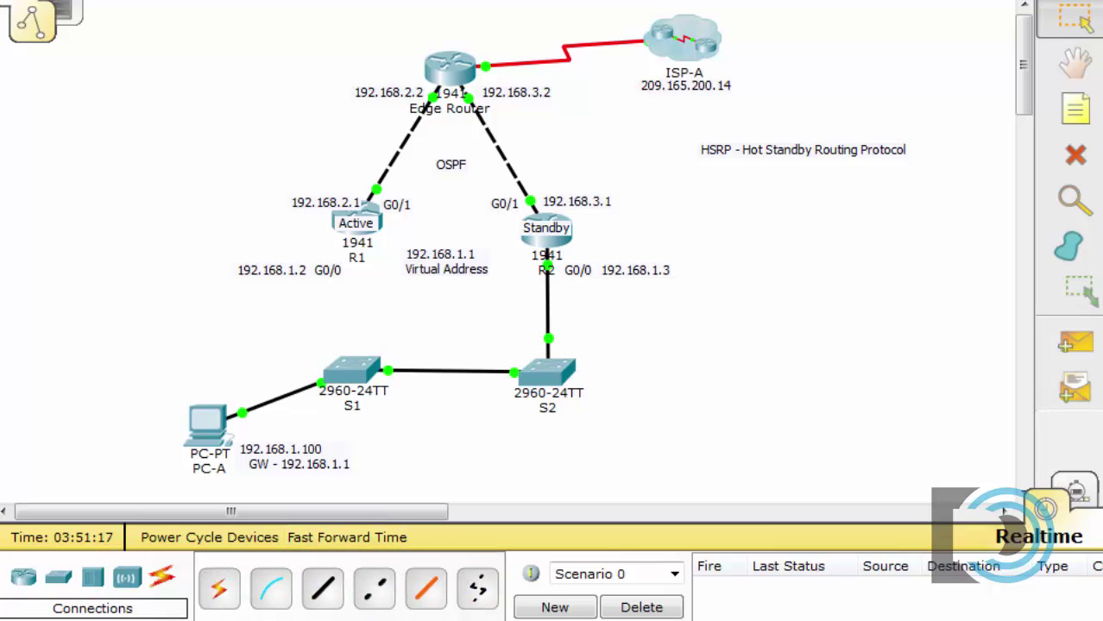
click(324, 591)
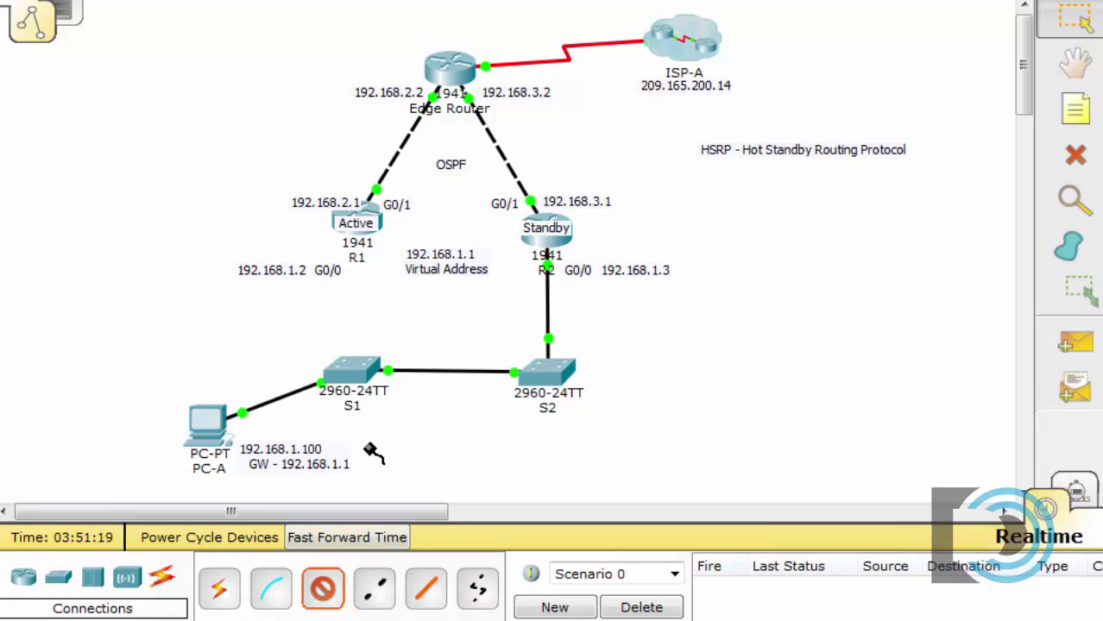
click(354, 369)
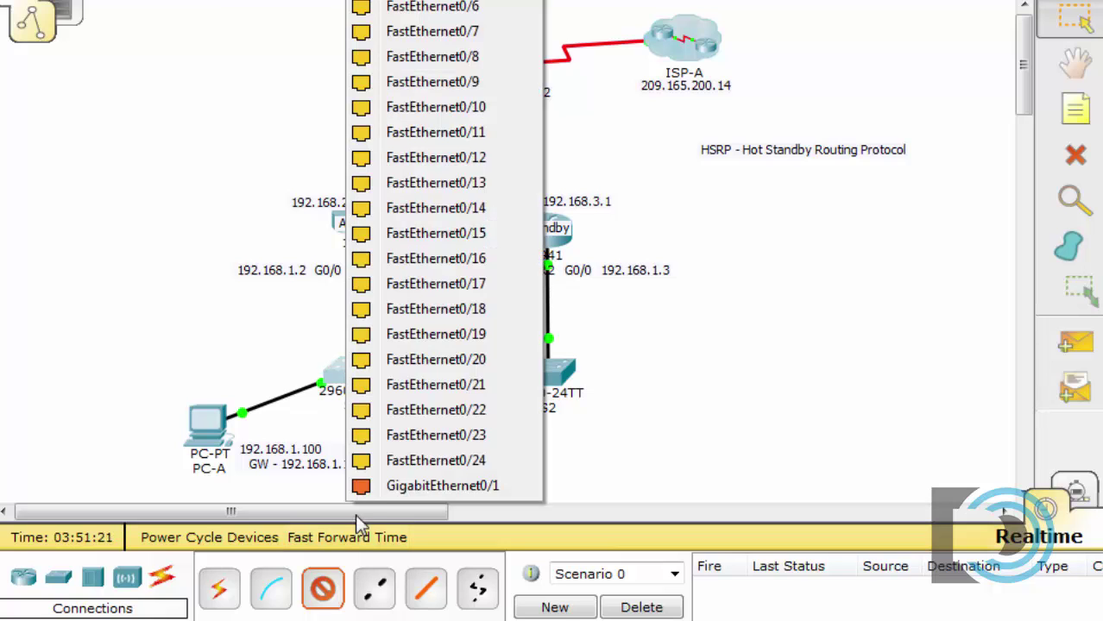
click(363, 488)
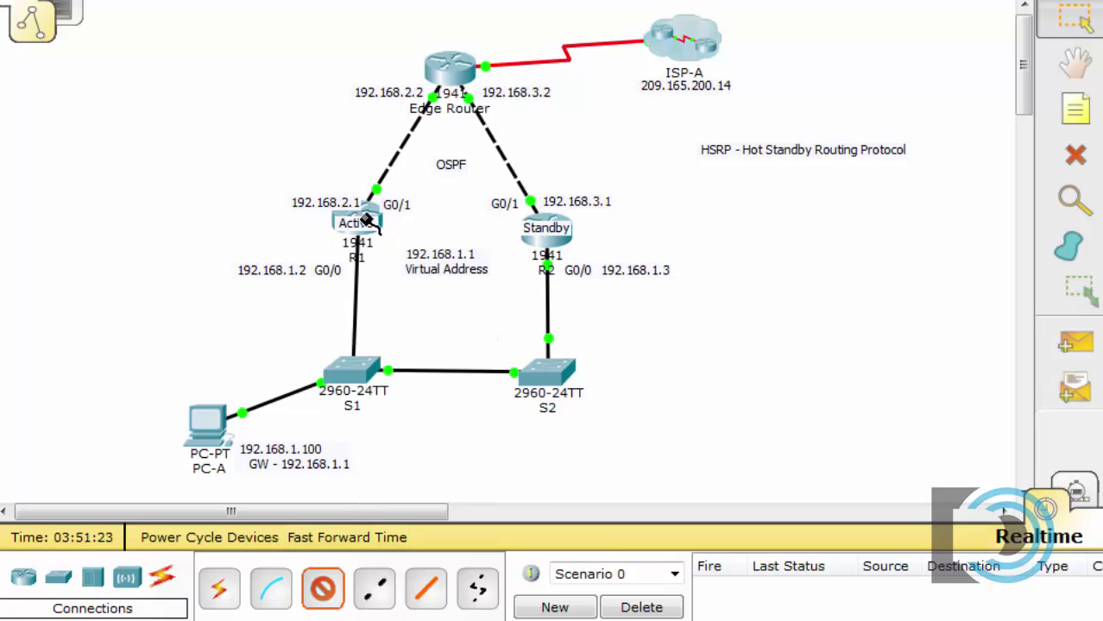
click(362, 212)
click(380, 277)
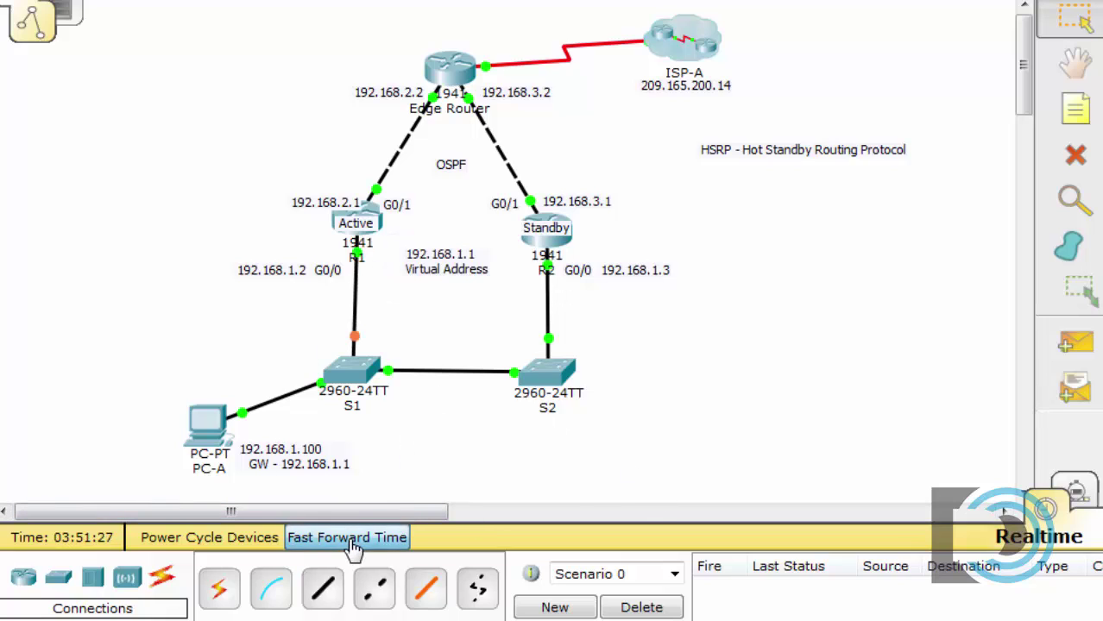
click(354, 539)
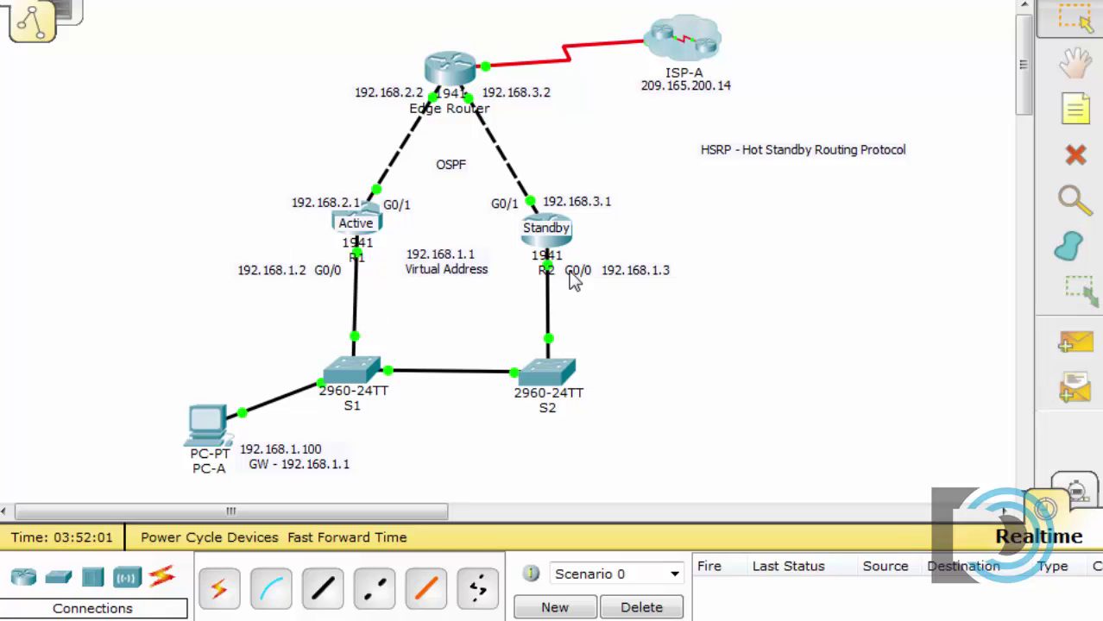
Examine the latest HSRP state-change message in R2's console after reconnecting R1, highlighting the reported state.
click(545, 244)
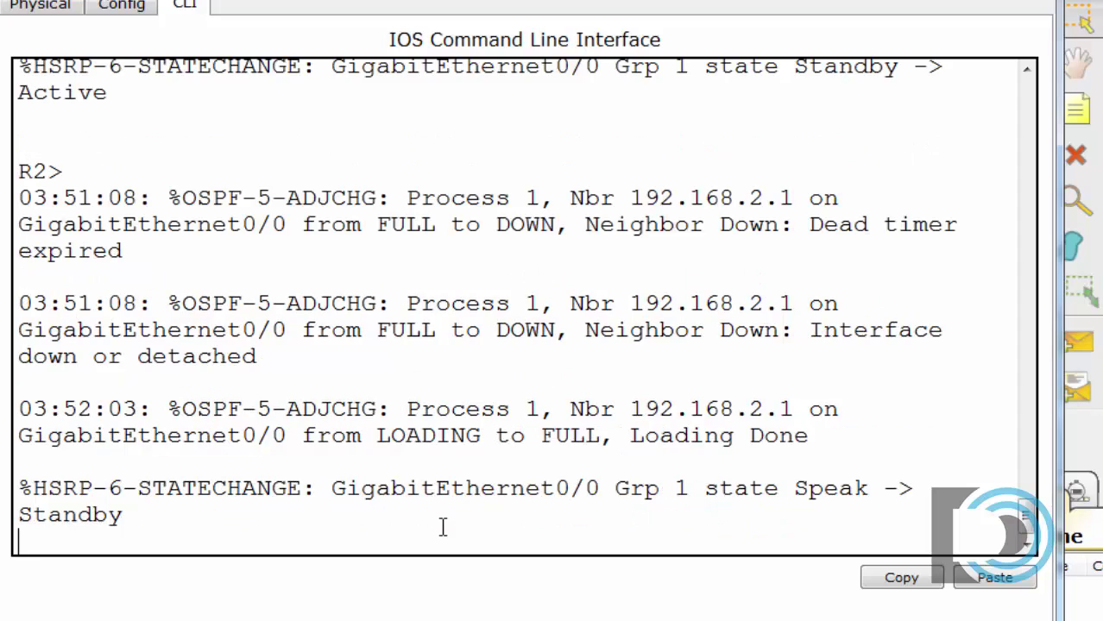
key(Return)
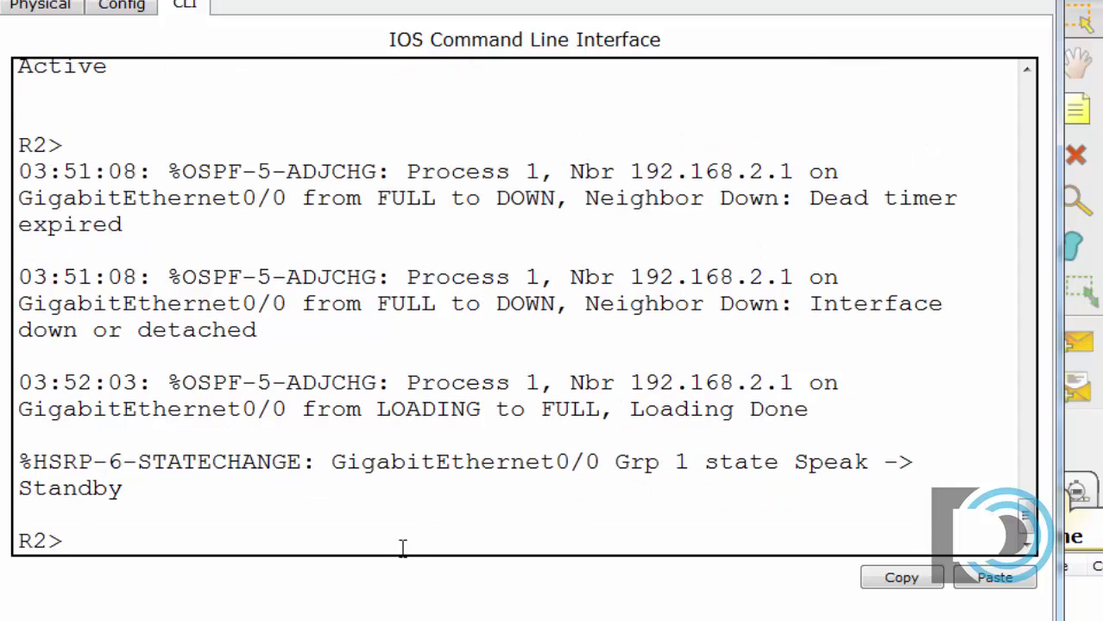
drag(27, 466, 19, 490)
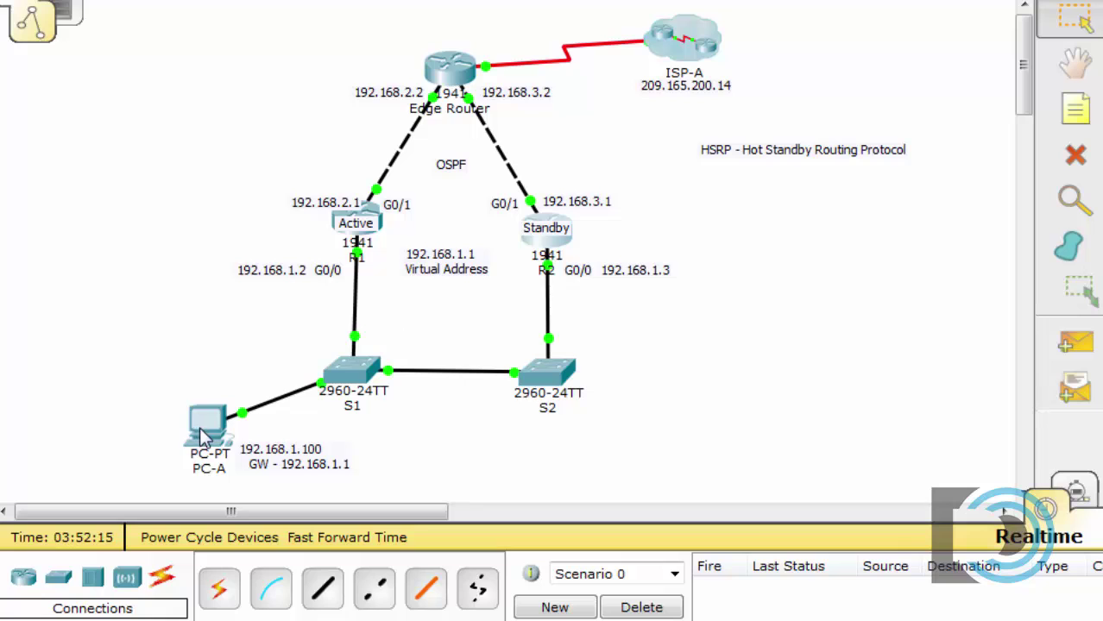
Ping 209.165.200.14 from PC-A again with the R1–S1 link restored, and close the PC-A window.
click(209, 424)
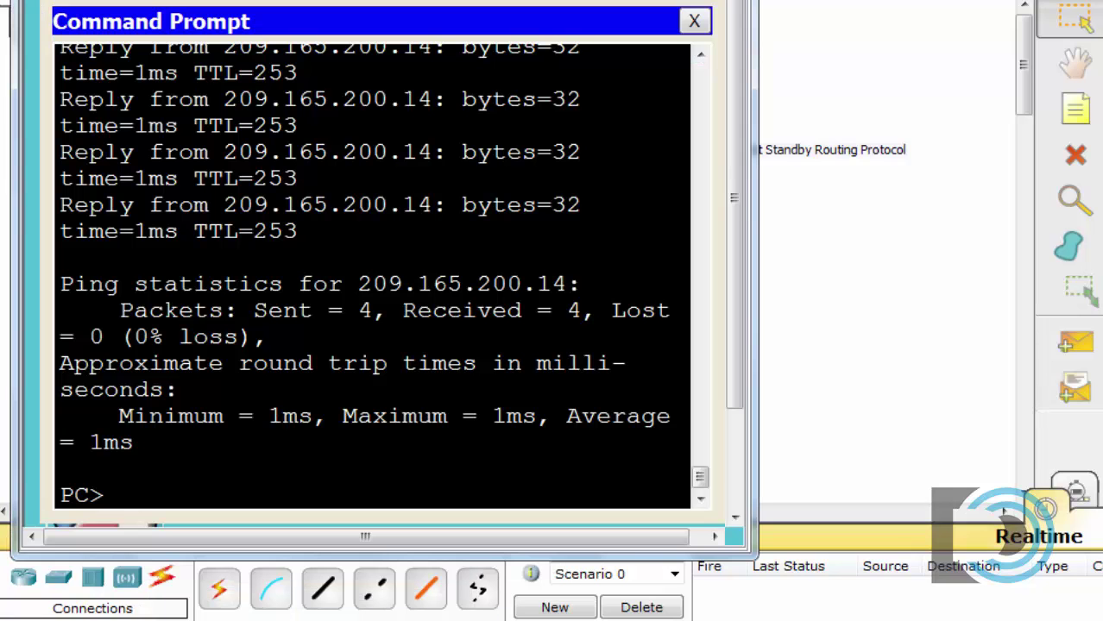
key(Up)
key(Return)
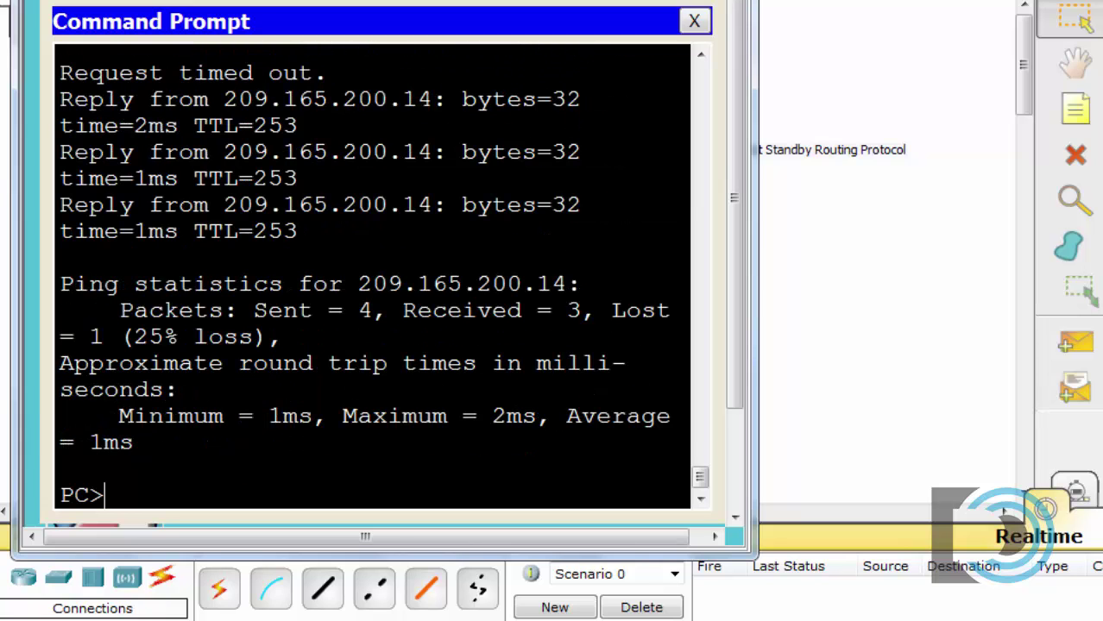
key(alt+F4)
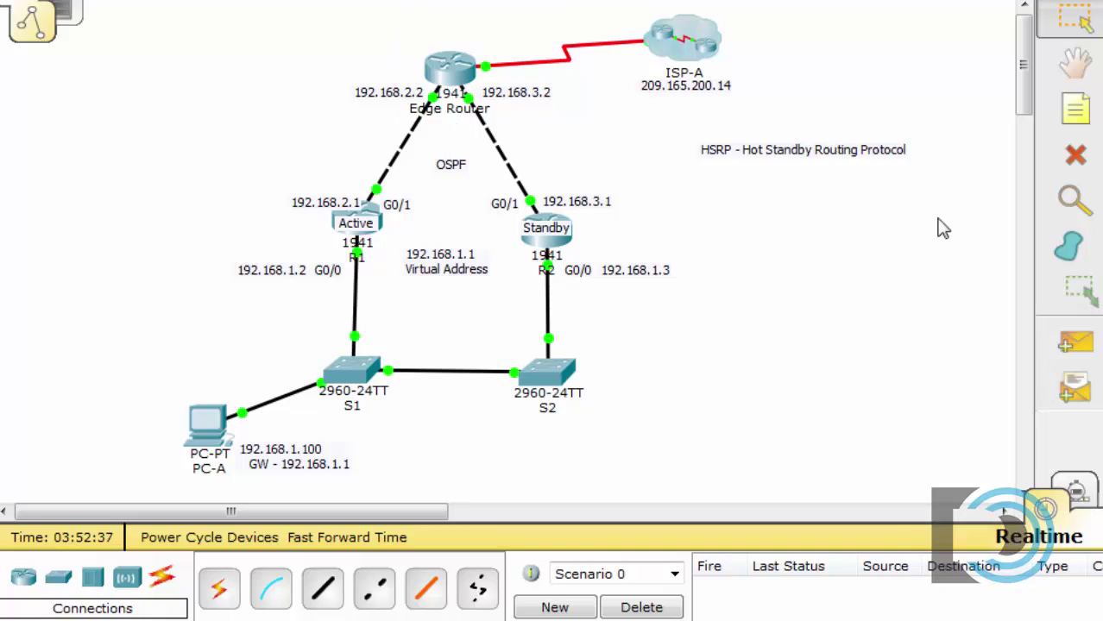
Delete the cross-over link between R1 and the Edge Router, and return to the selection tool.
click(1074, 160)
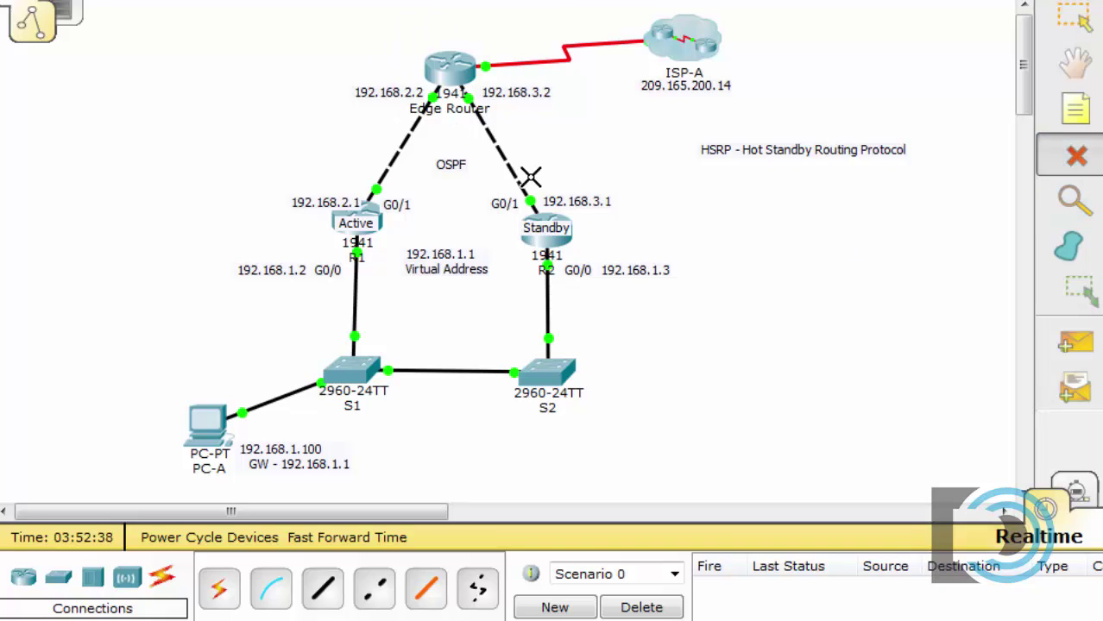
click(399, 147)
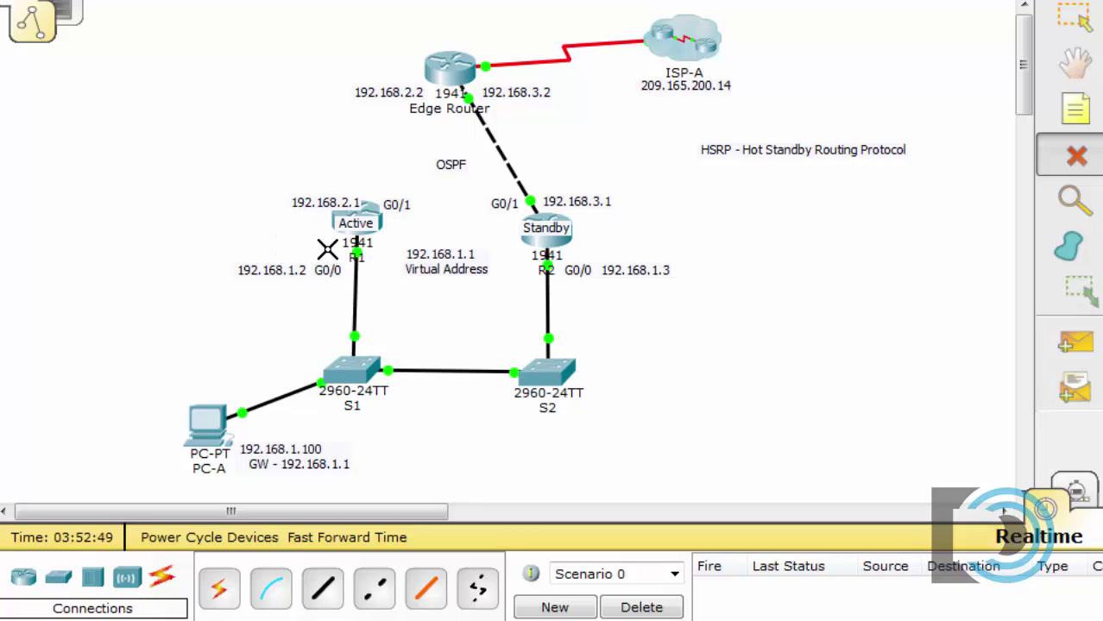
click(1074, 15)
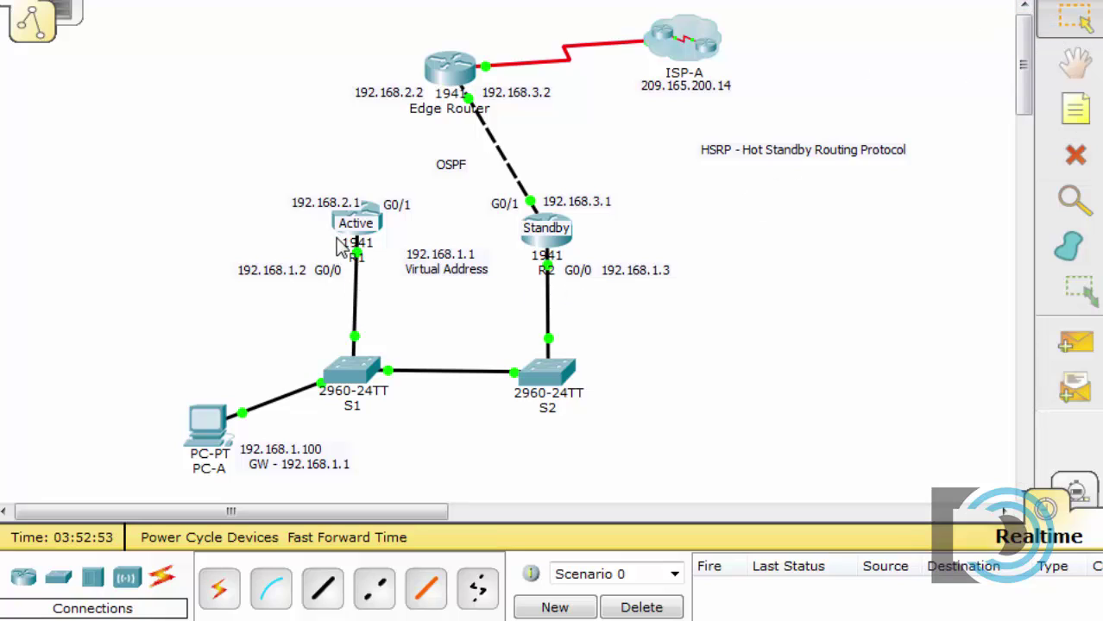
Check R2's console for new HSRP state-change messages with the R1–Edge Router link removed, and close the console.
click(547, 247)
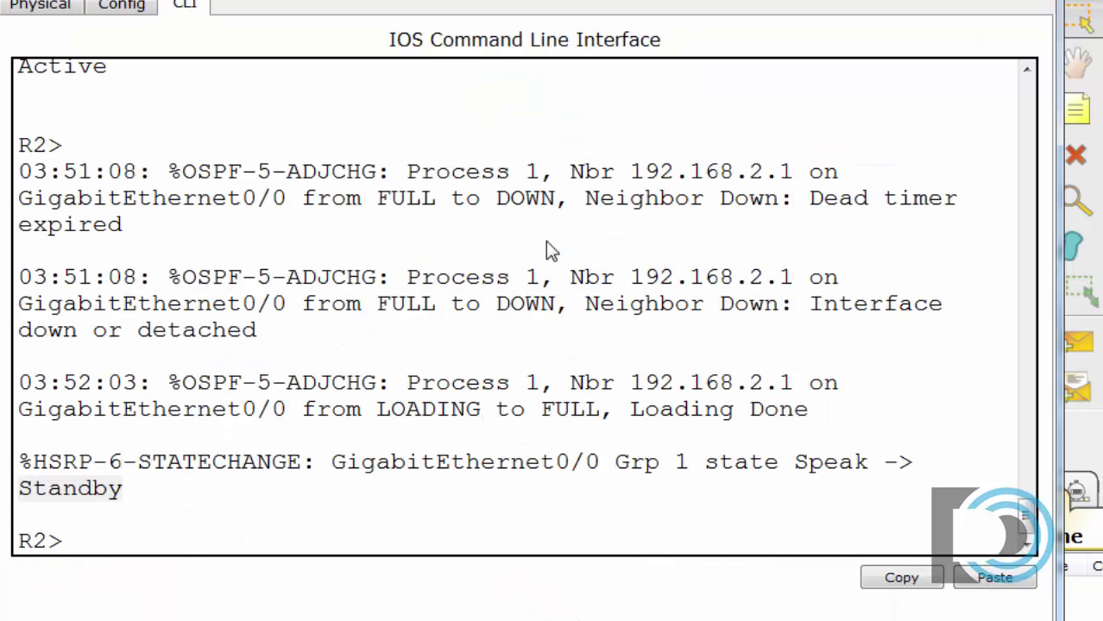
key(Return)
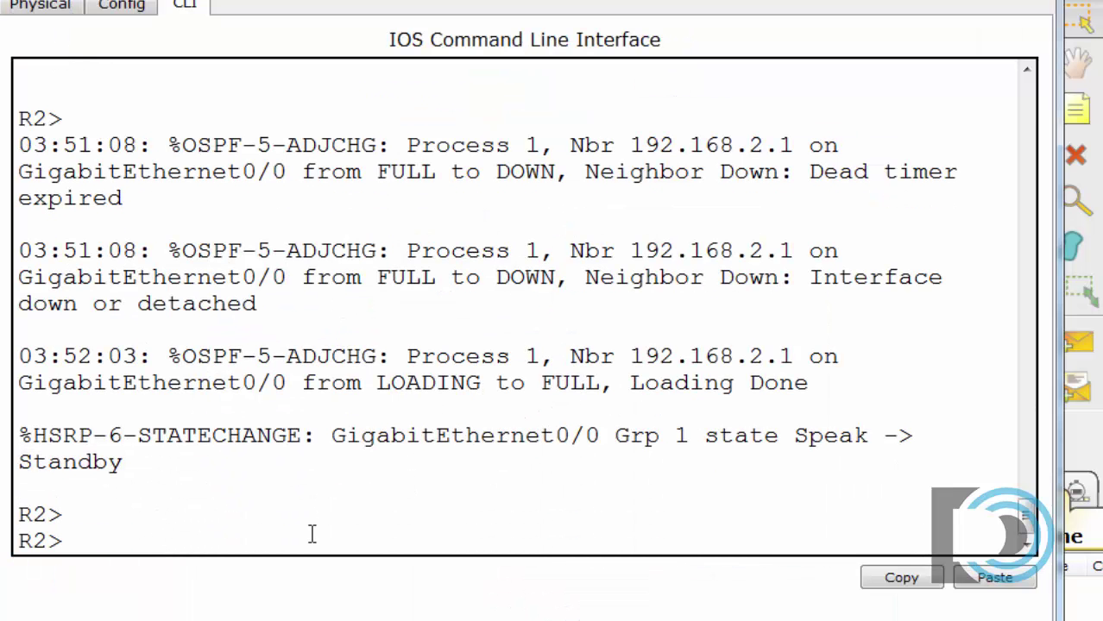
key(Return)
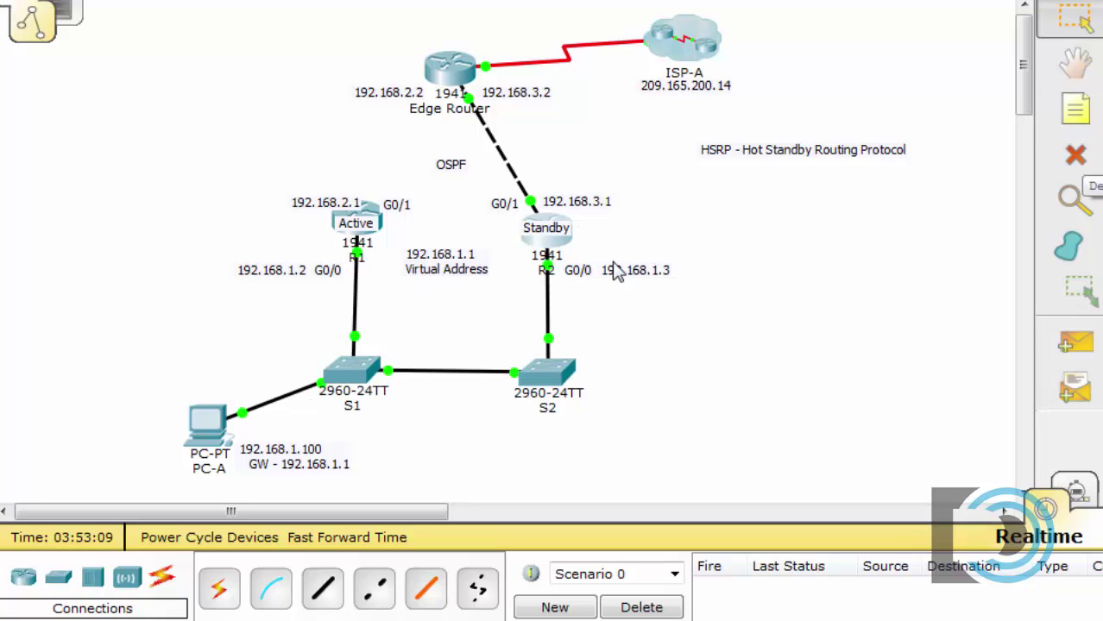
Ping 209.165.200.14 twice from PC-A with the R1–Edge Router link removed, and close the PC-A window.
click(207, 432)
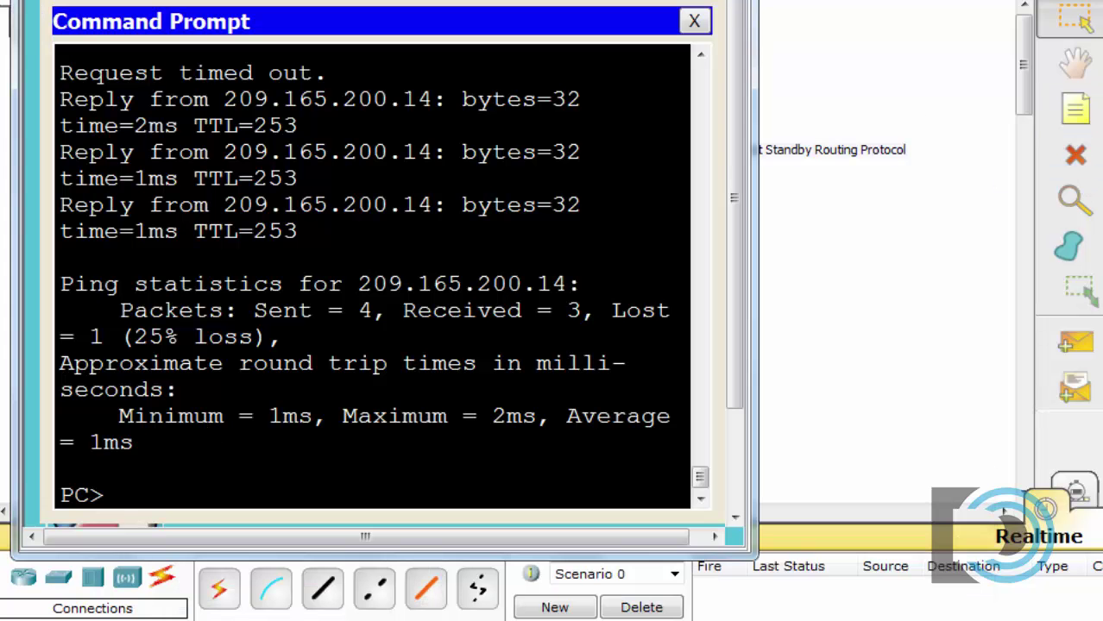
key(Up)
key(Return)
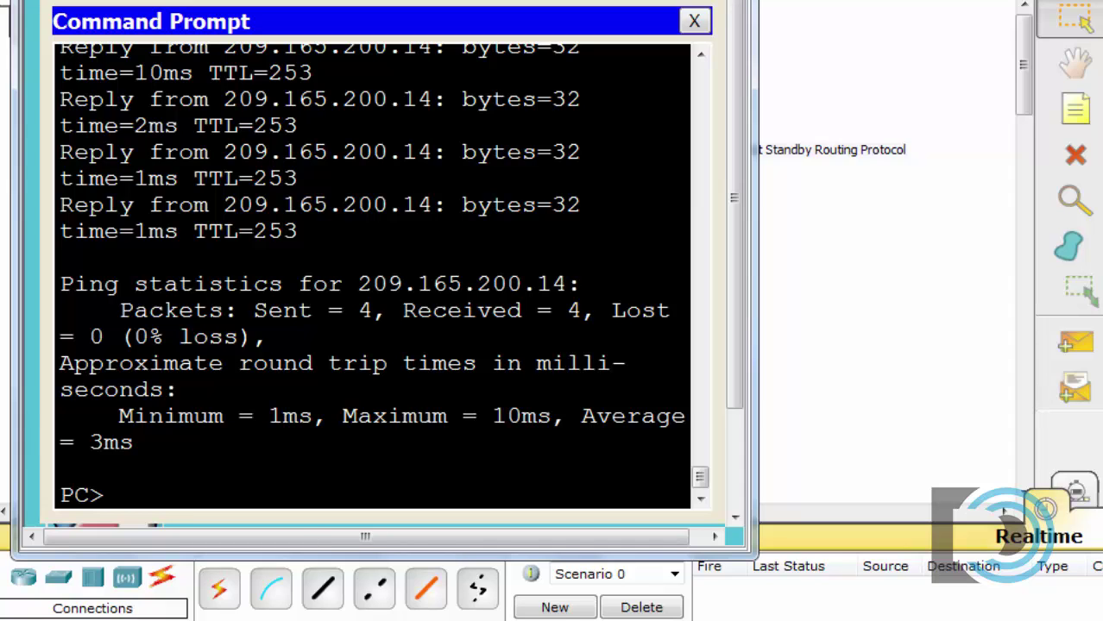
key(Up)
key(Return)
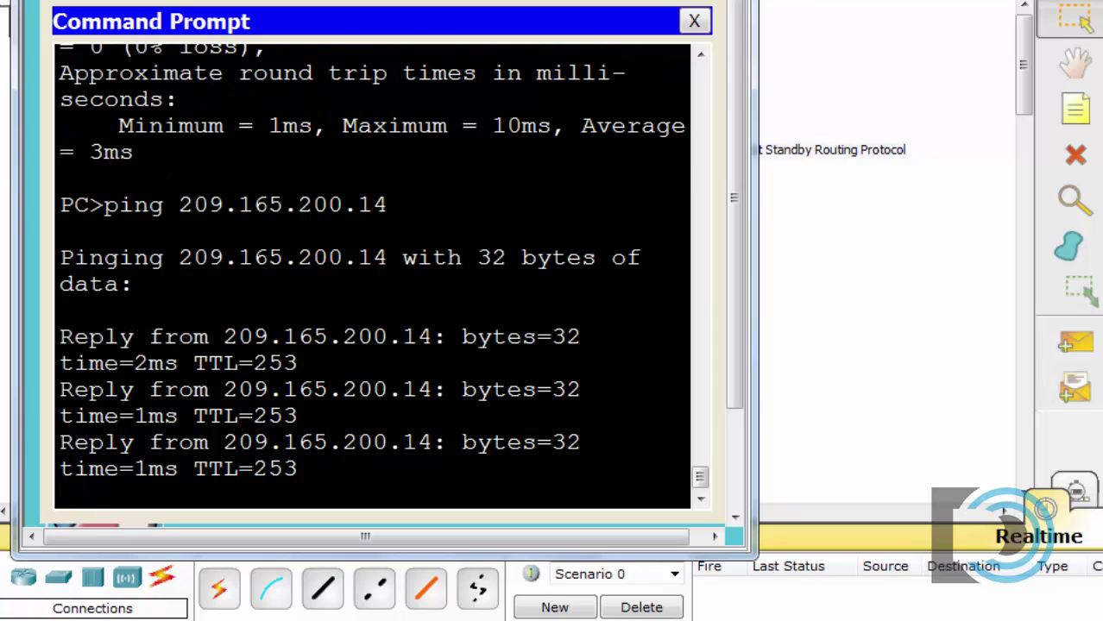
key(alt+F4)
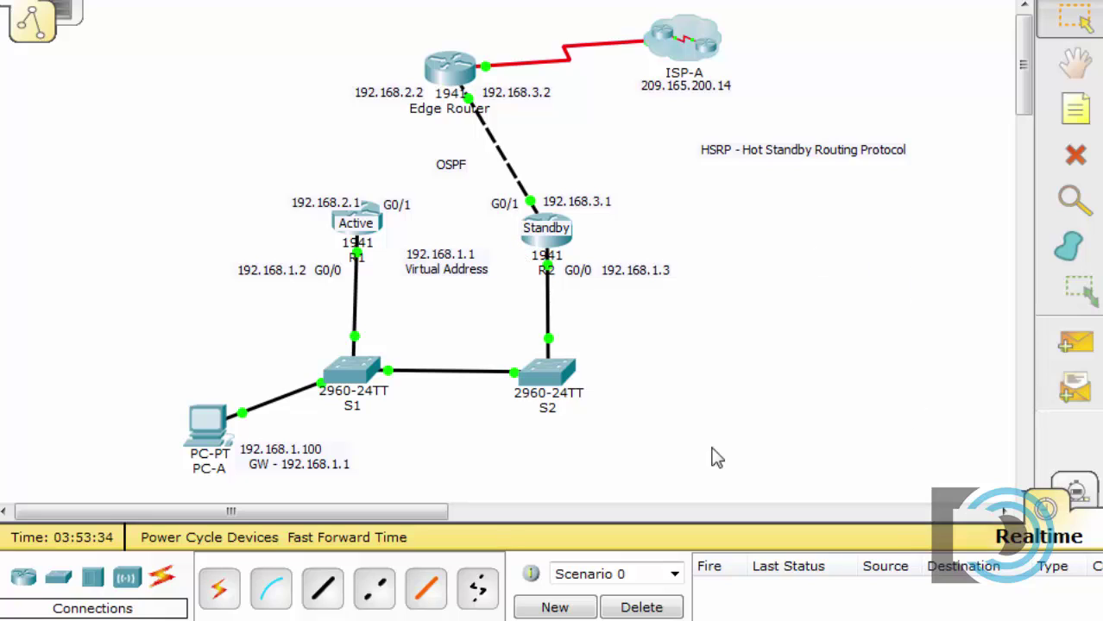
Reconnect R1's GigabitEthernet0/1 to the Edge Router's GigabitEthernet0/0 with a copper cross-over cable.
click(375, 595)
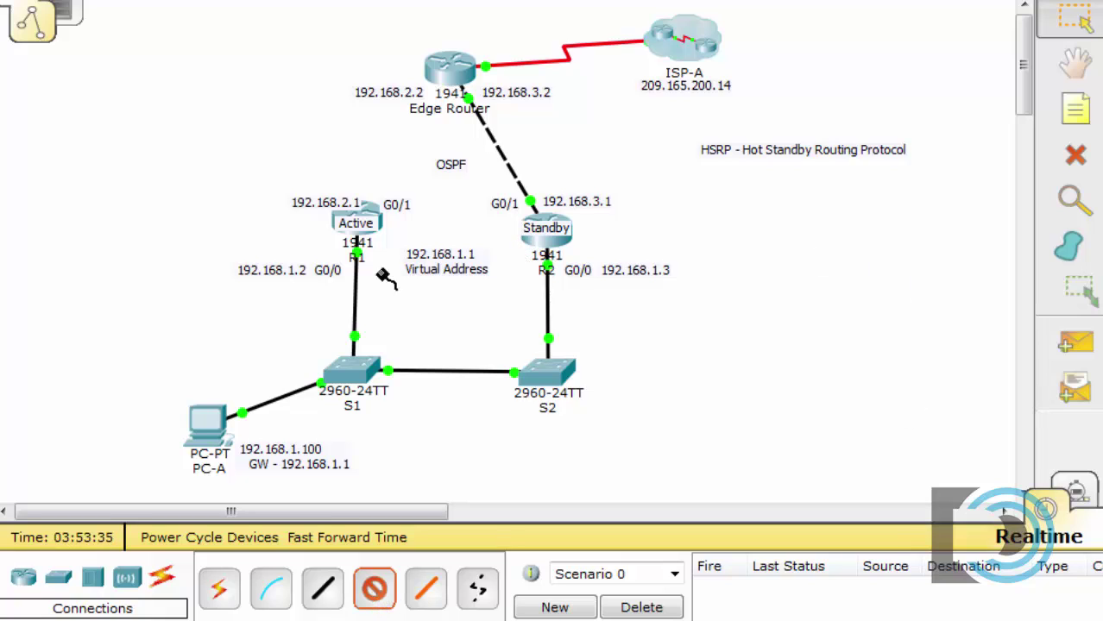
click(366, 212)
click(390, 274)
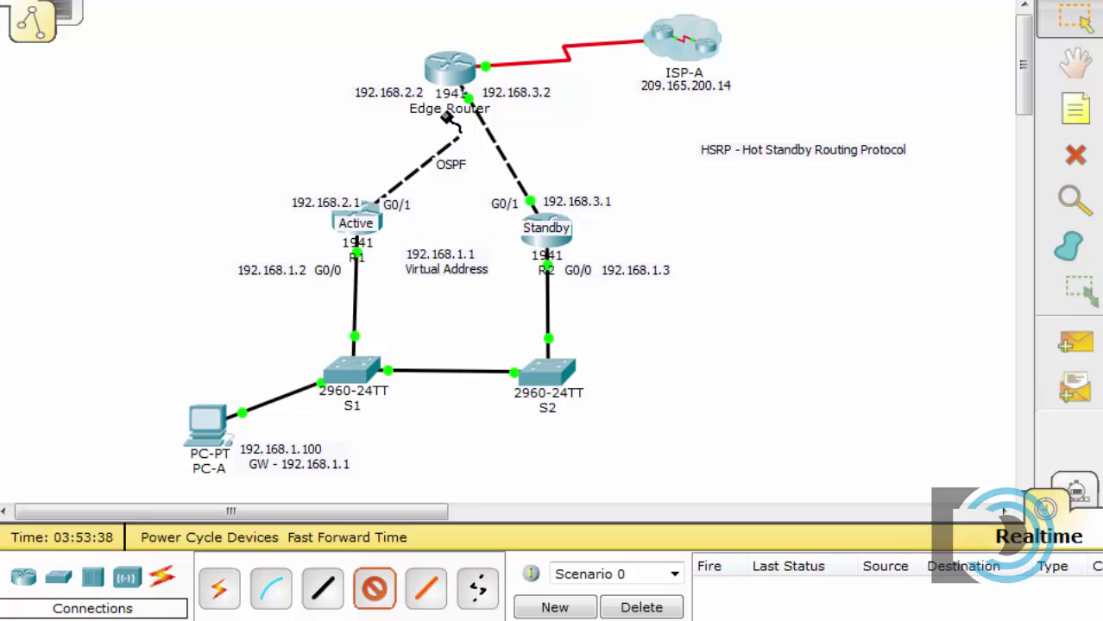
click(443, 69)
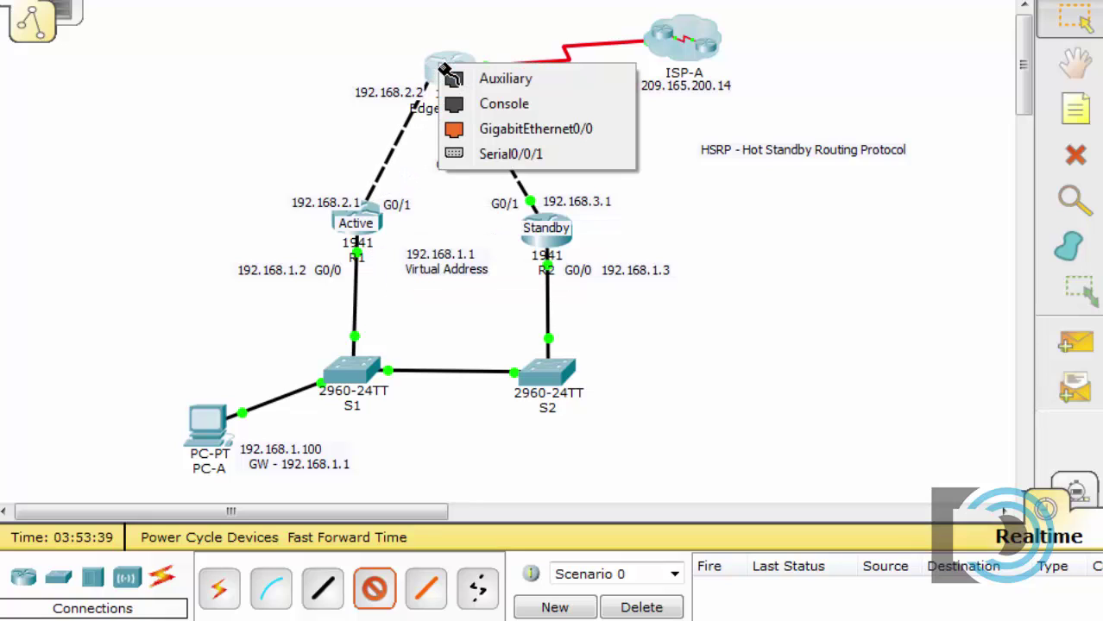
click(452, 129)
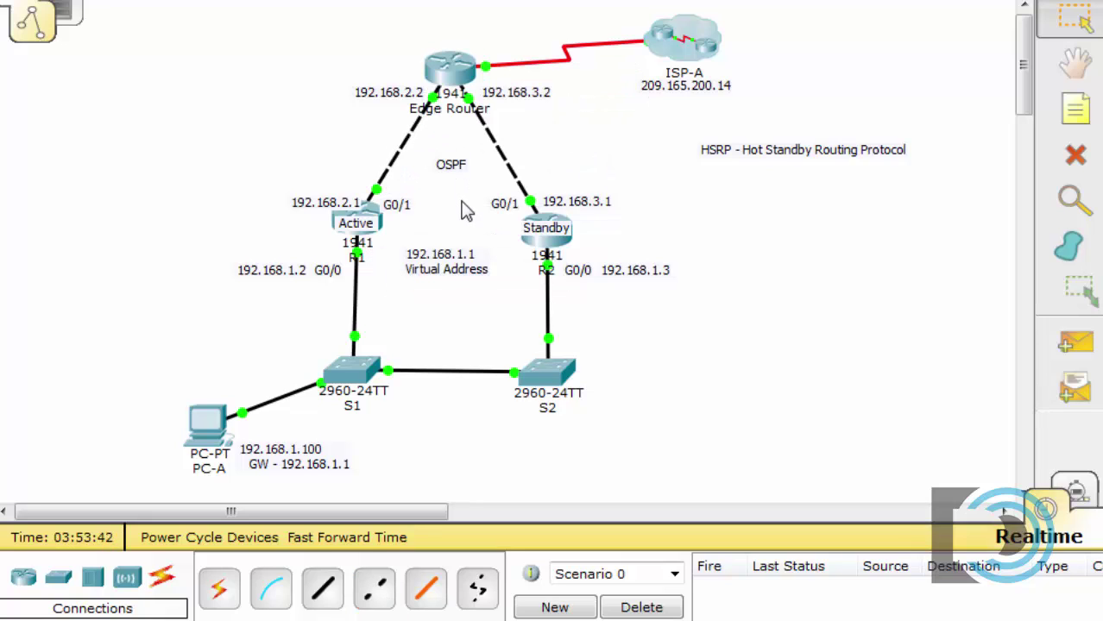
Enter privileged mode on R1 and display its running configuration with show run, paging through the output.
click(362, 224)
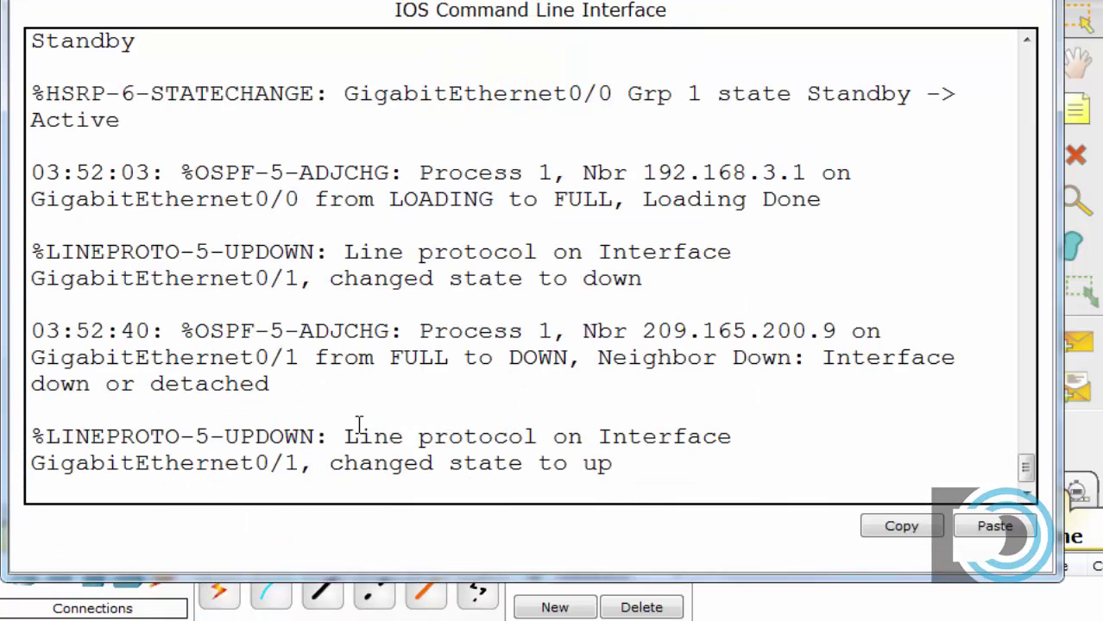
text(en)
key(Return)
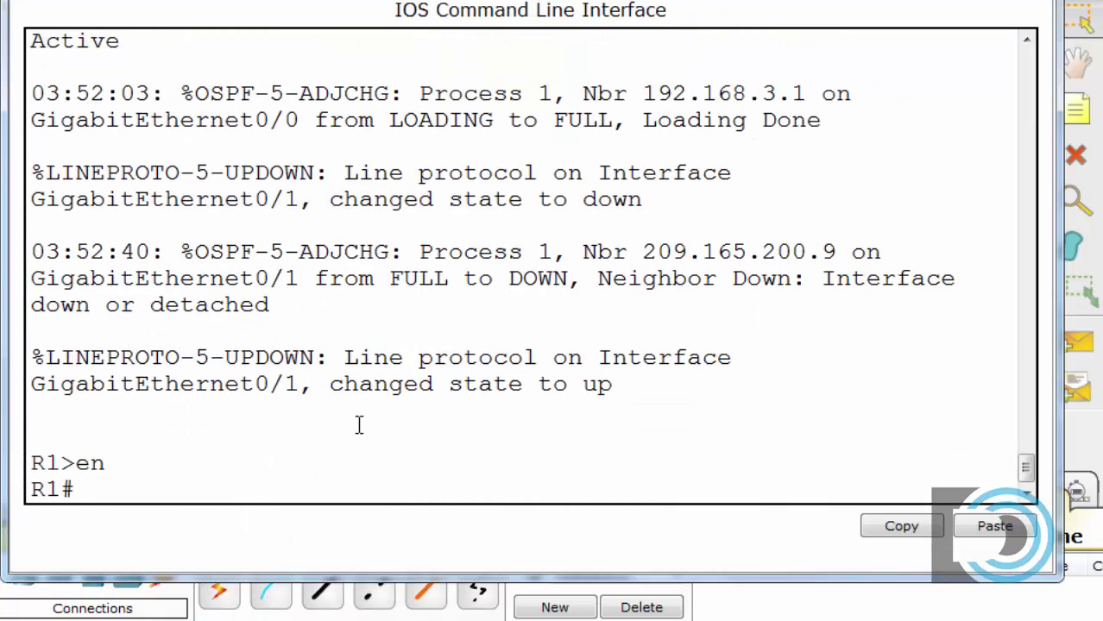
text(show run)
key(Return)
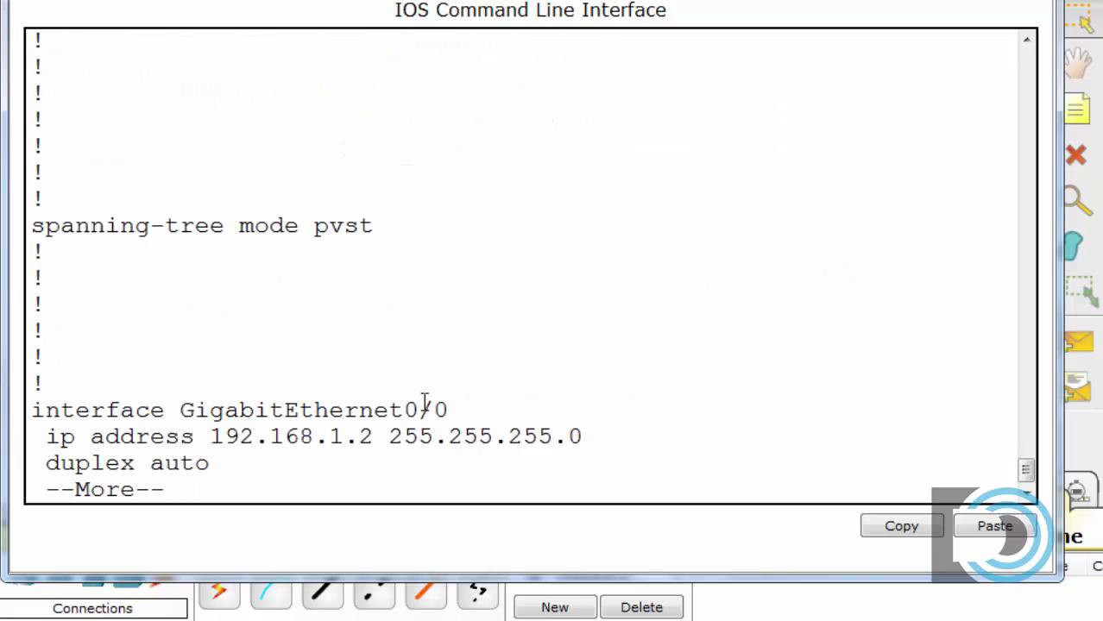
key(space)
key(space)
Examine the HSRP settings under R1's GigabitEthernet0/0, highlighting the interface address and the standby 1 virtual IP line.
drag(1025, 471, 1028, 436)
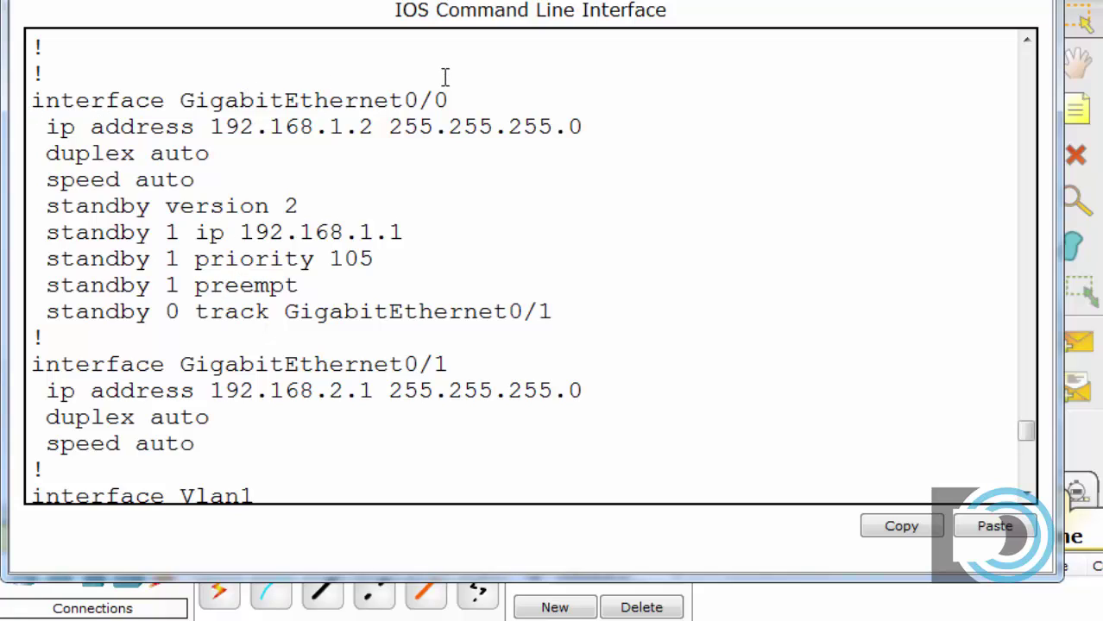
drag(45, 127, 379, 130)
click(410, 183)
drag(45, 233, 438, 227)
click(438, 227)
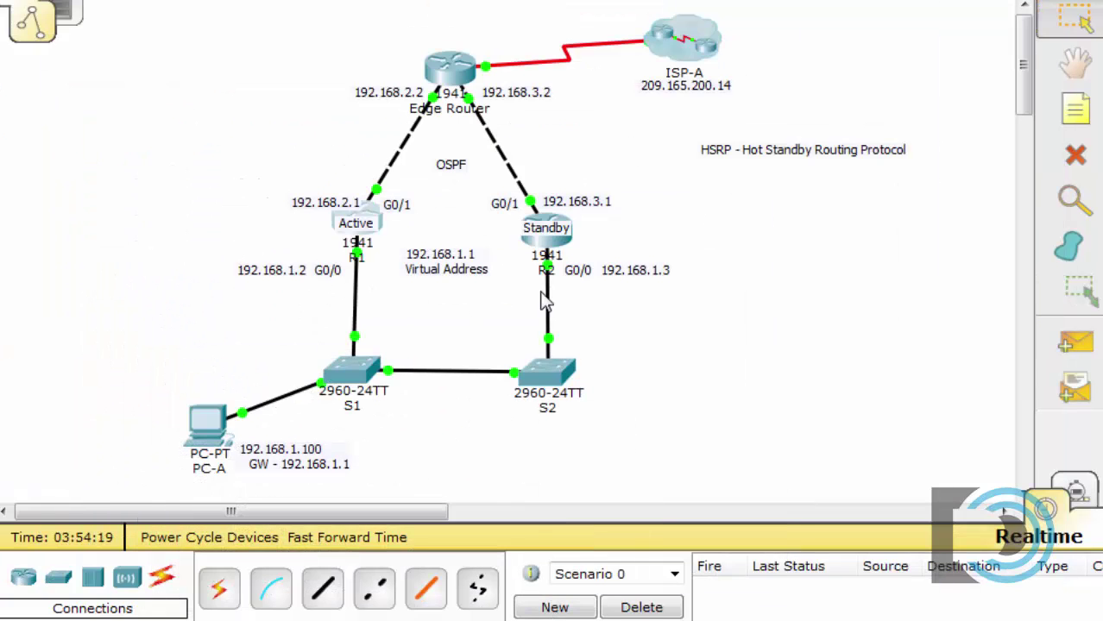
Ping 209.165.200.14 from PC-A with the R1–Edge Router link restored, and return to the topology.
click(209, 423)
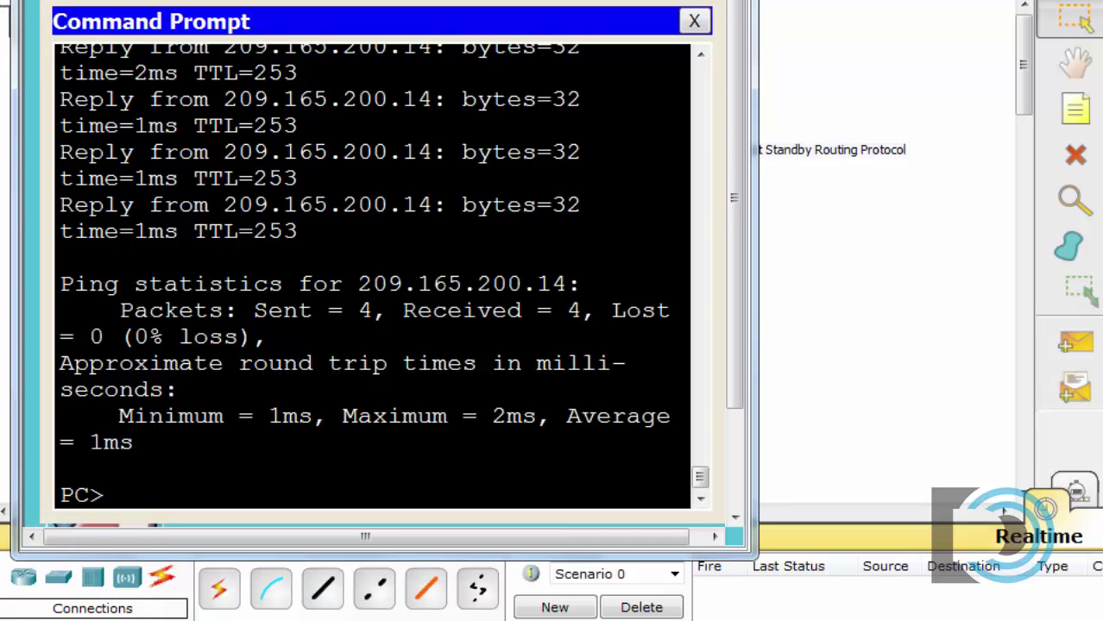
key(Up)
key(Return)
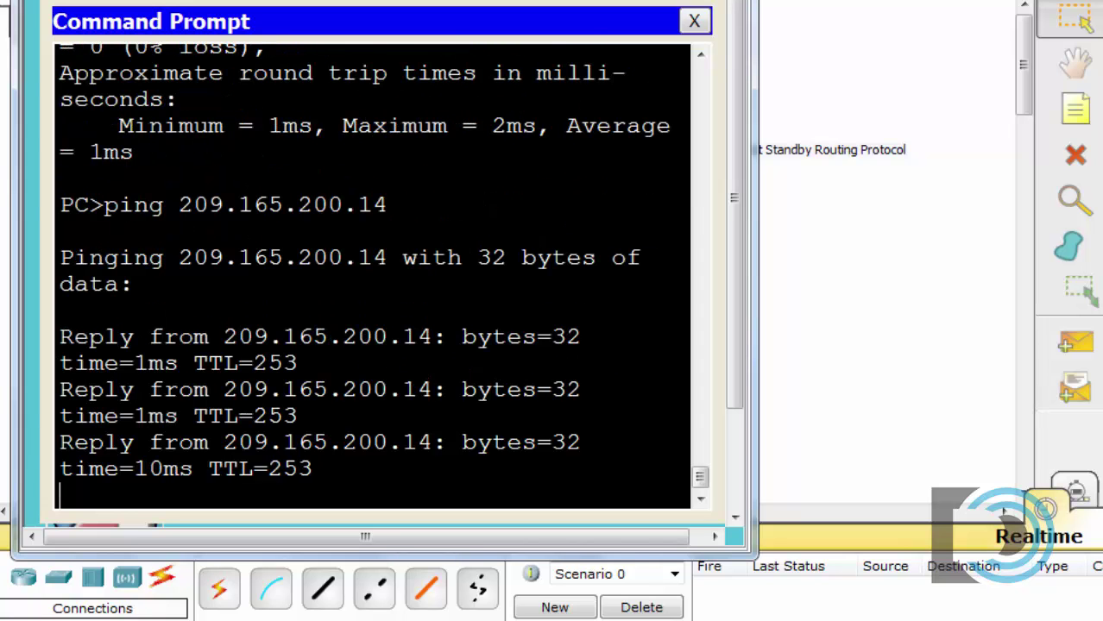
click(694, 21)
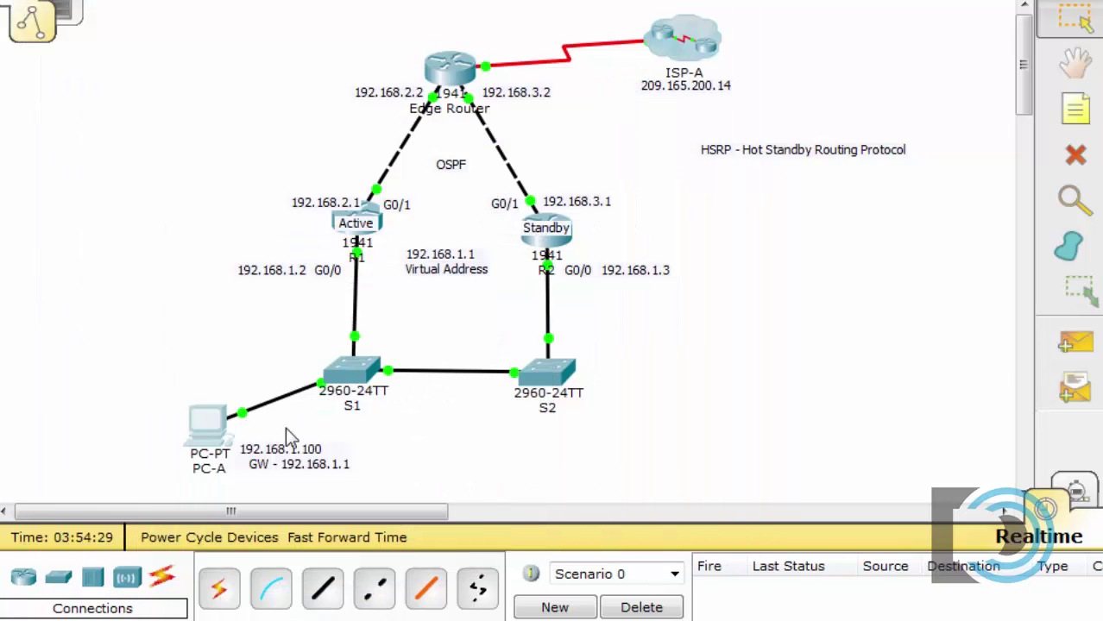